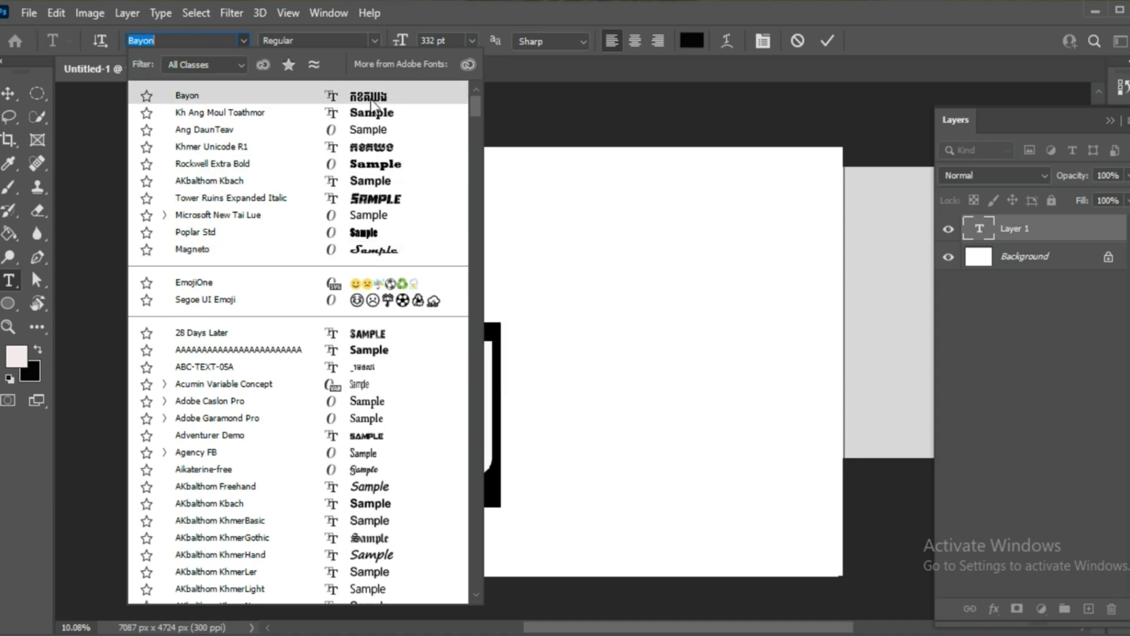
- Type 'អុំទូក' in Bayon, enlarge it to about 356 pt, and commit the text layer
type("អុ")
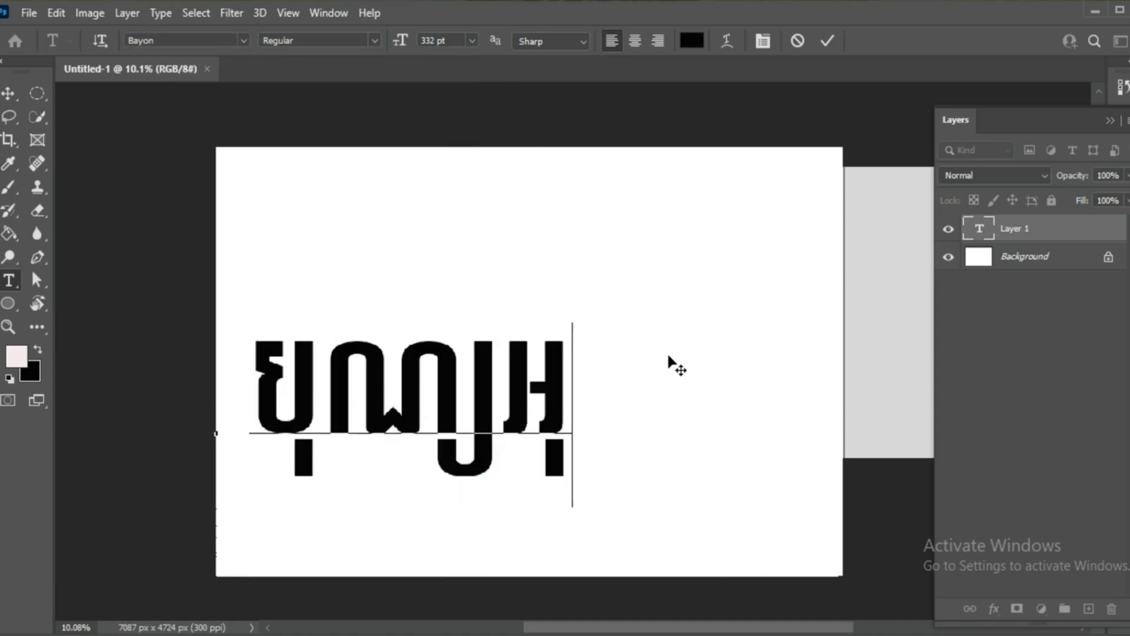
type("ំទូក")
left_click_drag(538, 285, 566, 259)
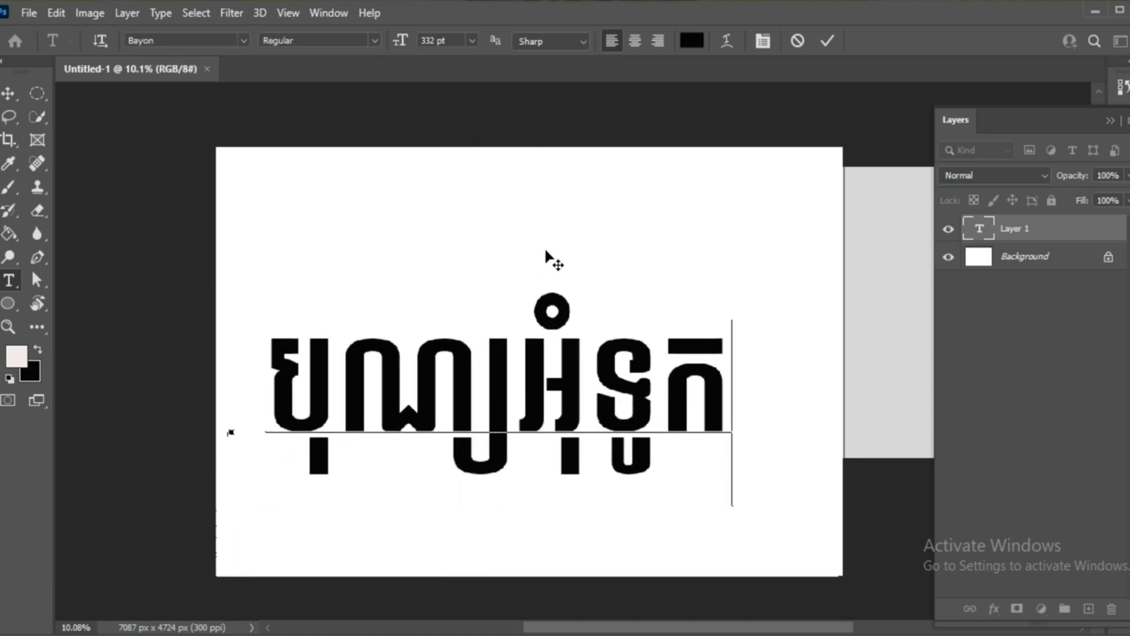
left_click_drag(295, 355, 780, 392)
left_click_drag(393, 42, 415, 53)
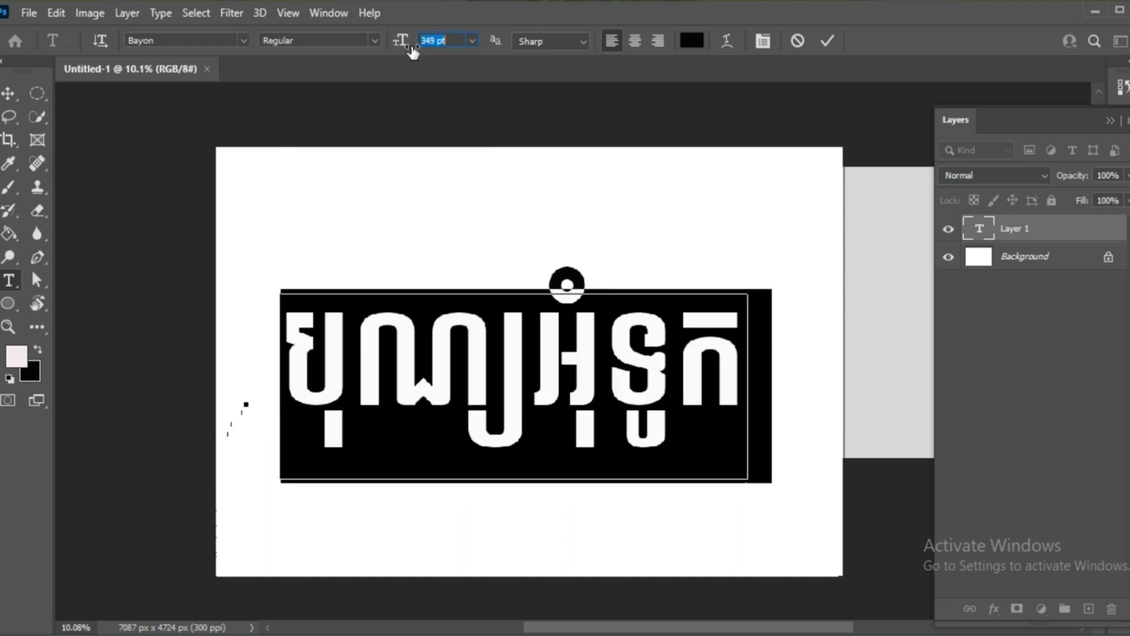
left_click(8, 93)
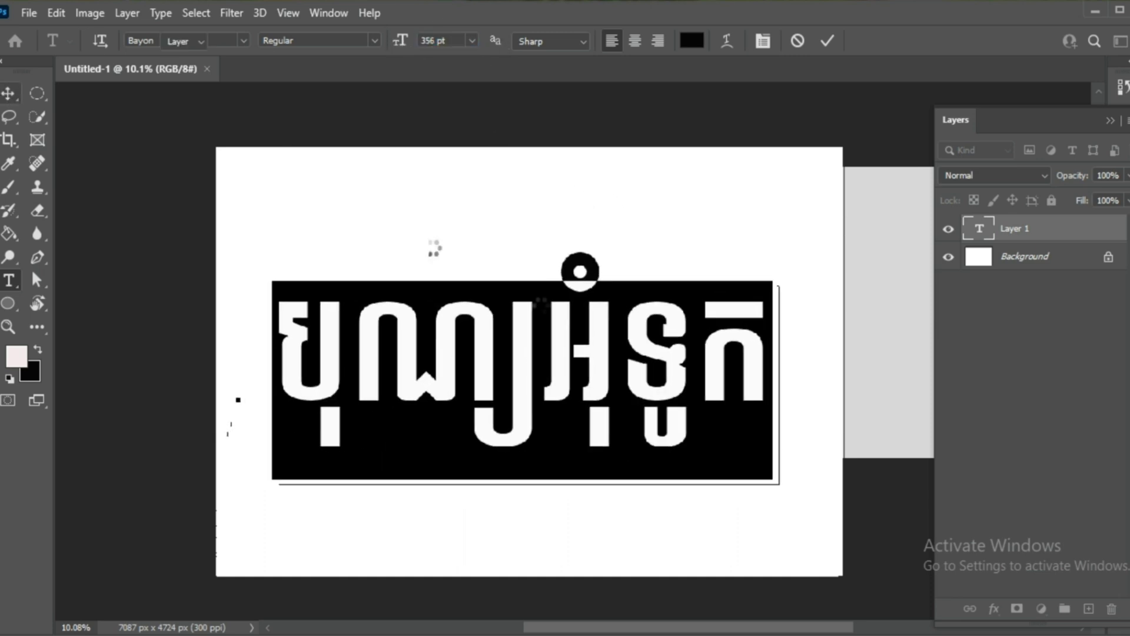
left_click(194, 13)
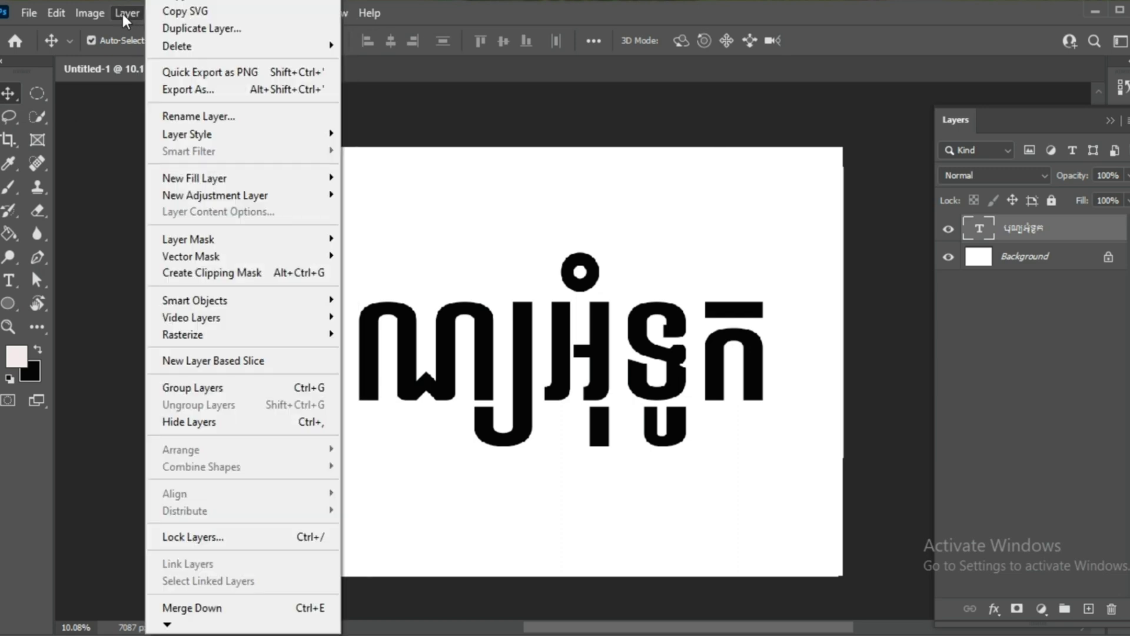
- Convert the Khmer text layer to a shape with Type > Convert to Shape, then zoom in
left_click(161, 13)
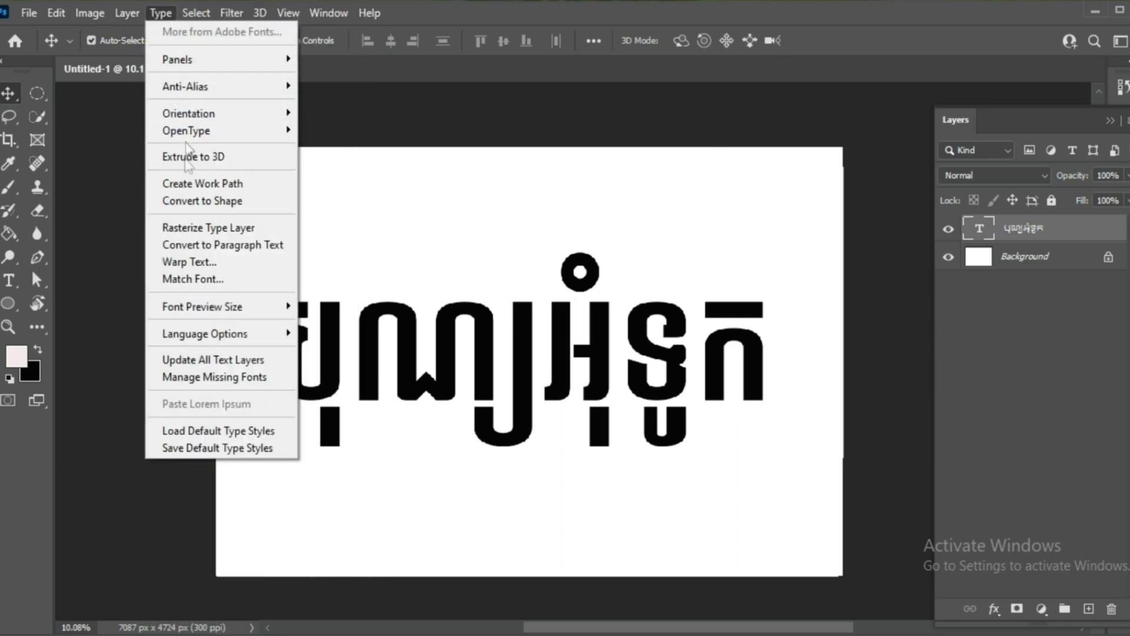
left_click(194, 201)
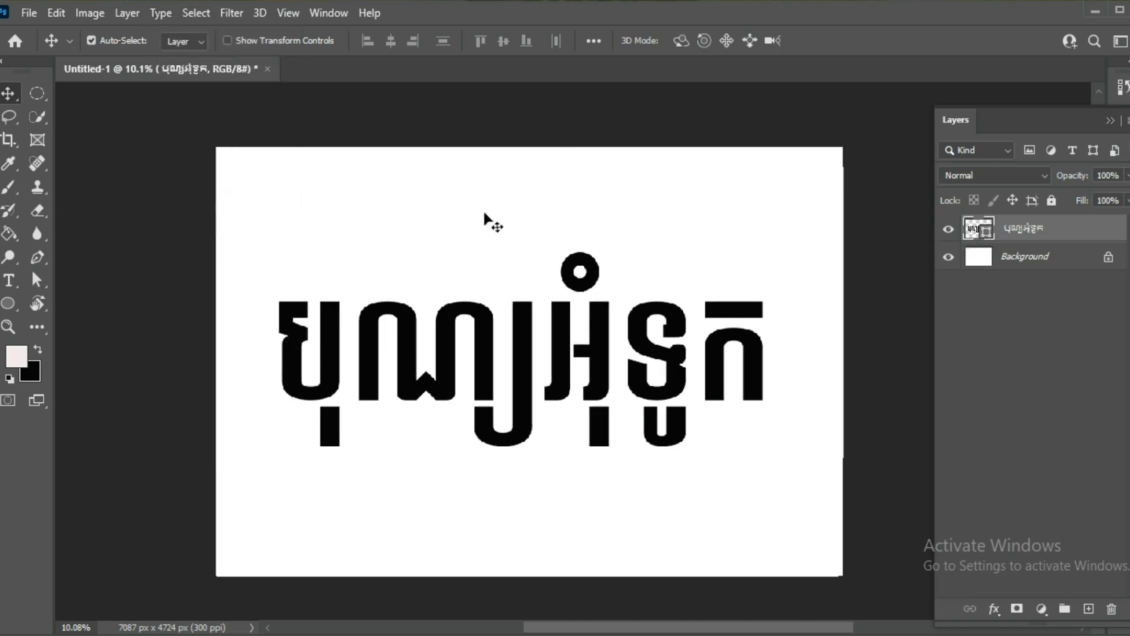
scroll(353, 377, "up", 5)
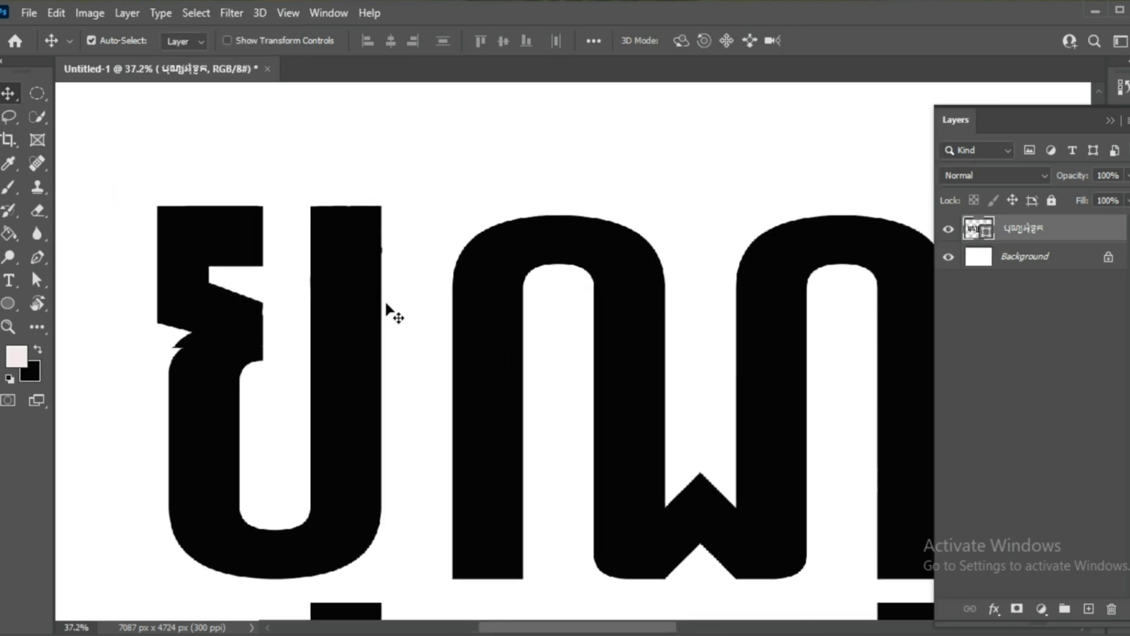
- Select the first letter's path anchor points with the Direct Selection tool
left_click(36, 280)
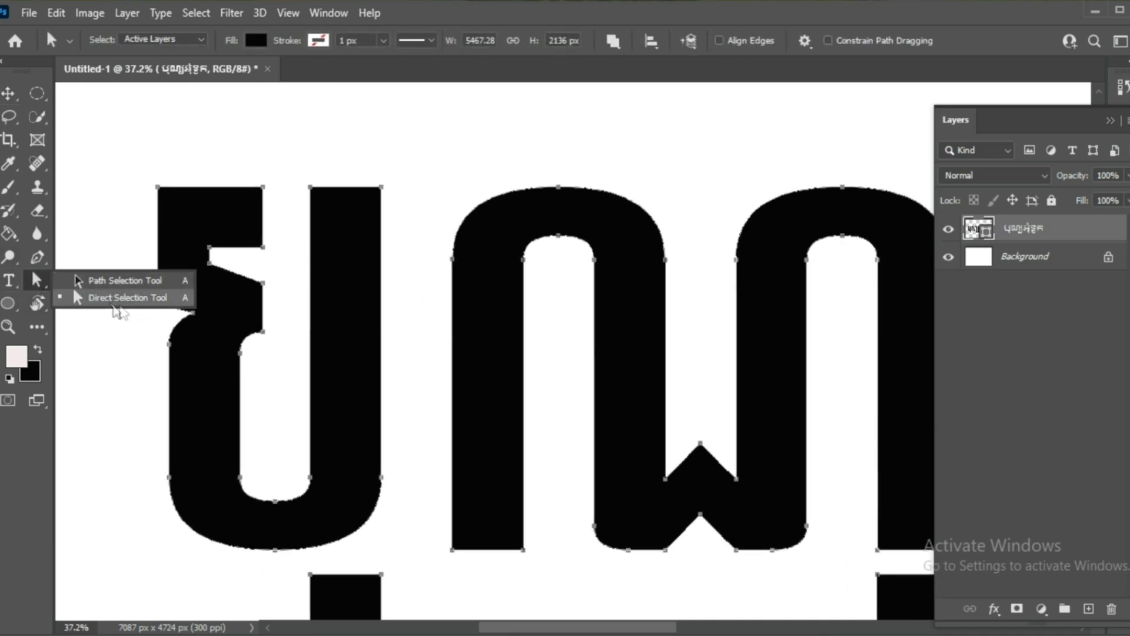
left_click(115, 301)
left_click_drag(121, 152, 400, 568)
scroll(236, 354, "up", 1)
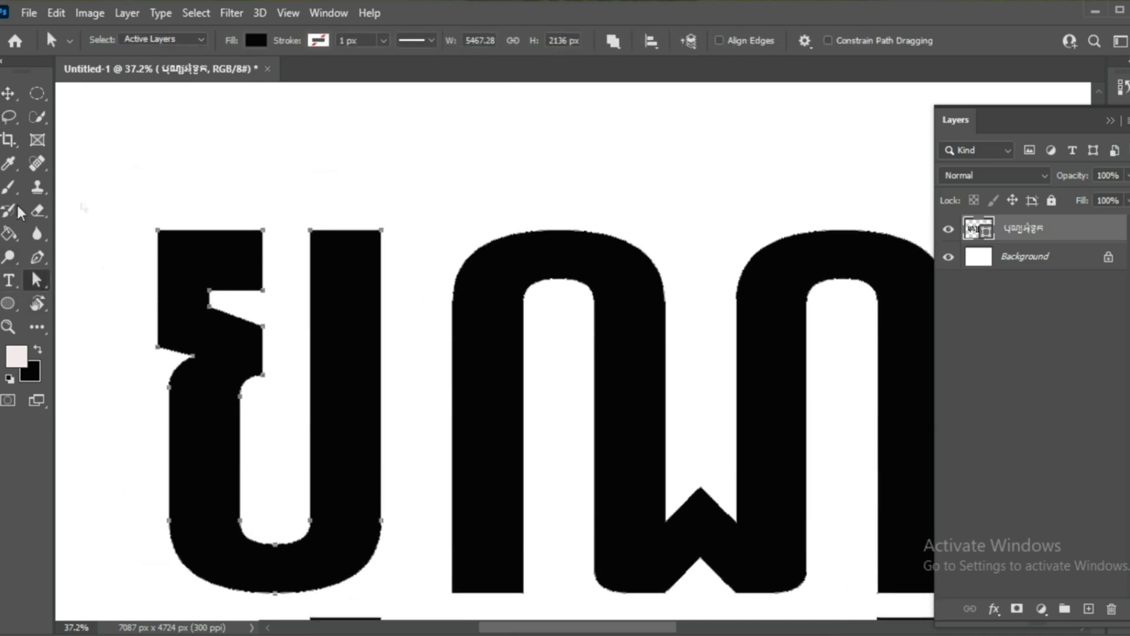
scroll(183, 180, "down", 1)
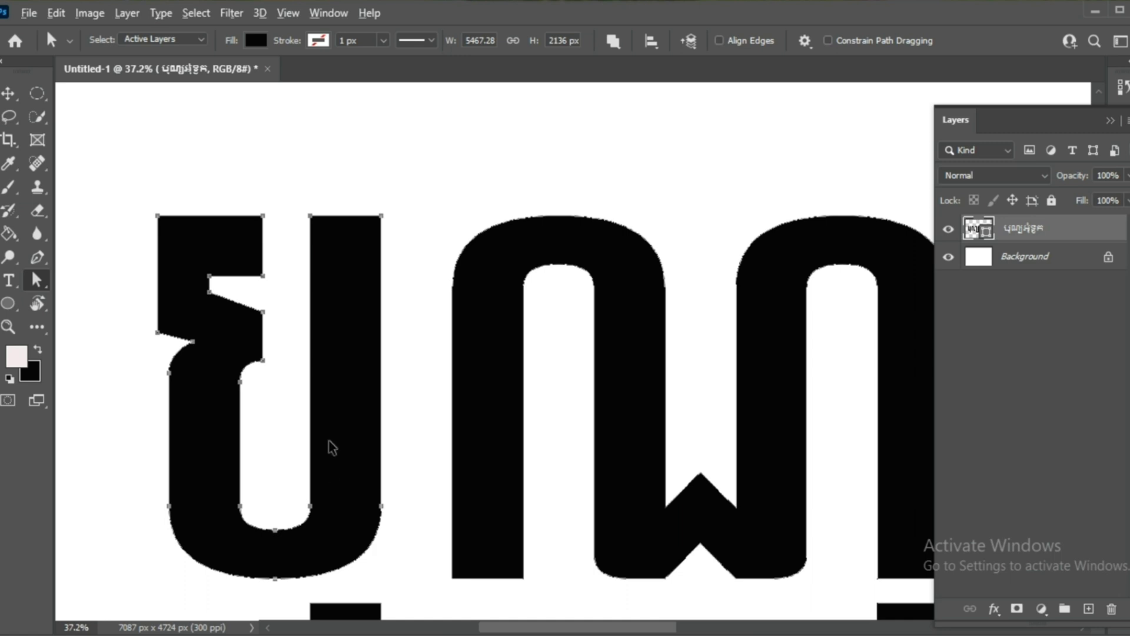
scroll(329, 448, "up", 1)
scroll(353, 323, "up", 1)
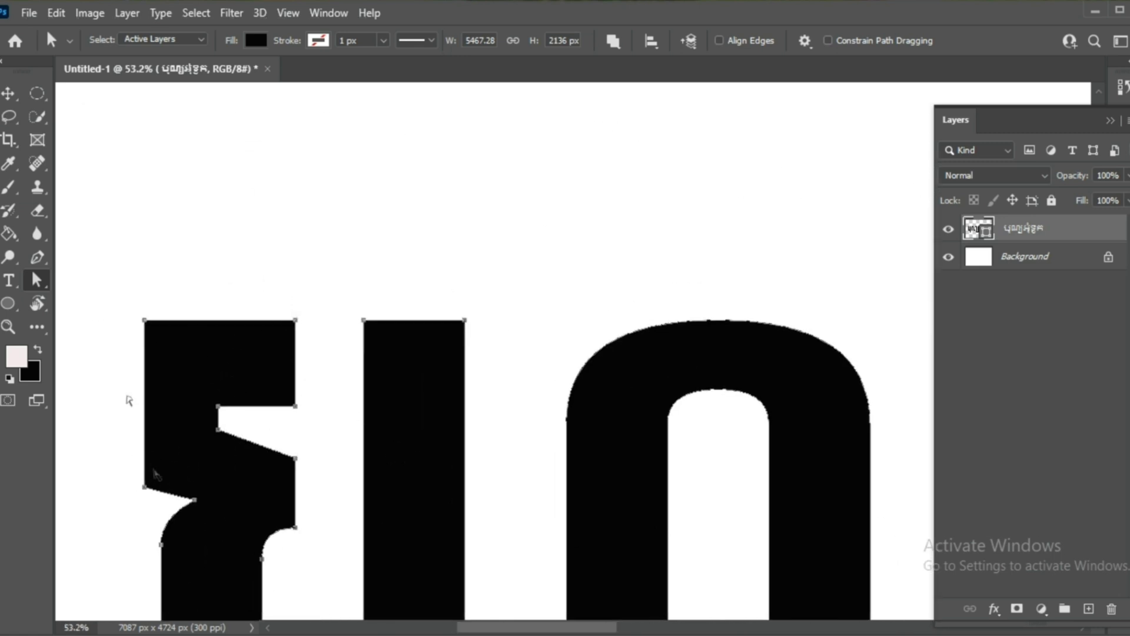
- Add an anchor on the stem's top edge and pull the corner up into a curved spike
right_click(37, 256)
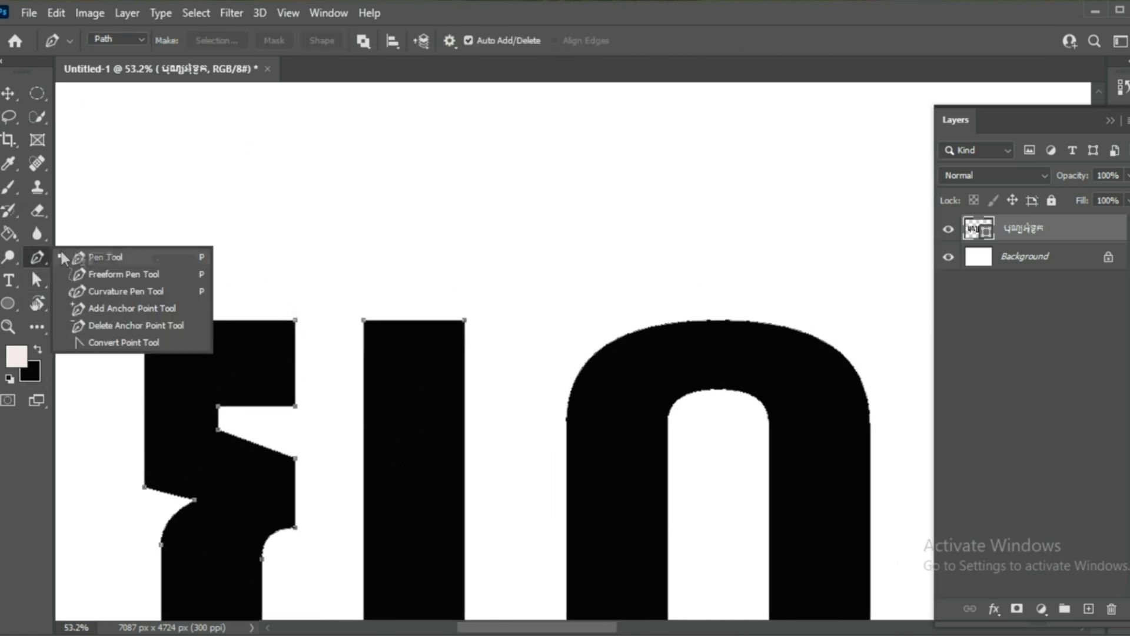
left_click(94, 258)
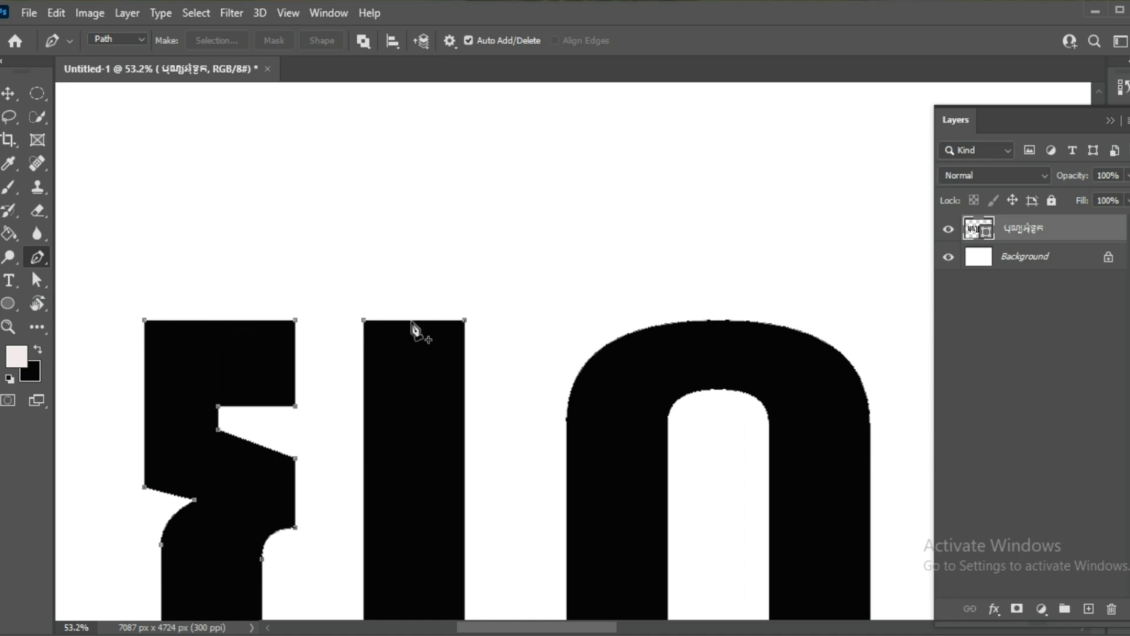
key("a")
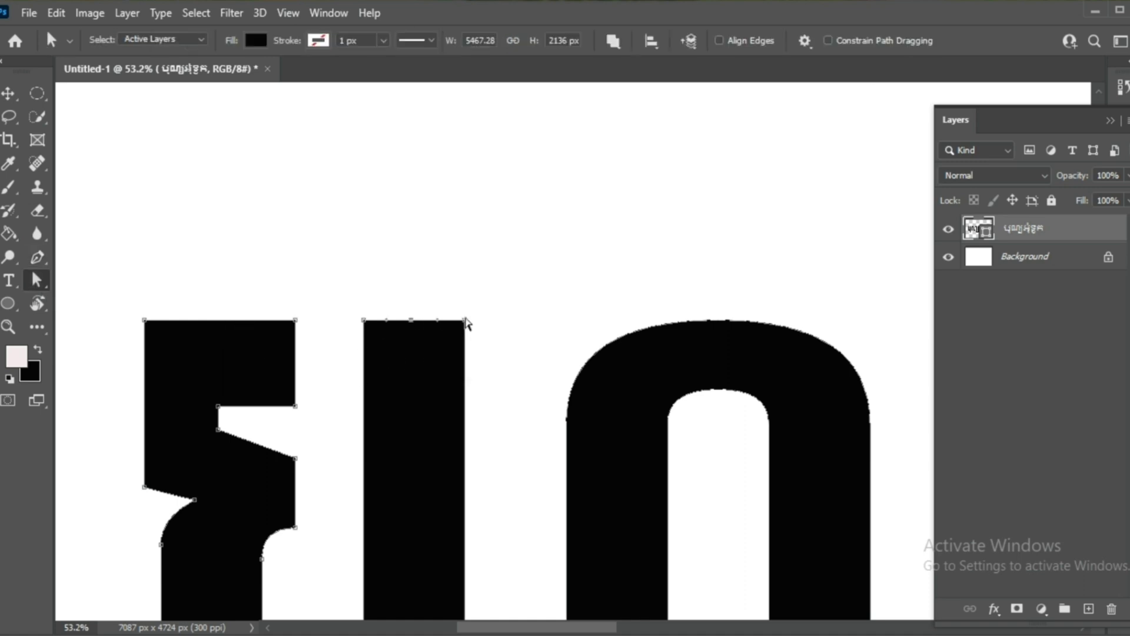
left_click_drag(465, 281, 463, 286)
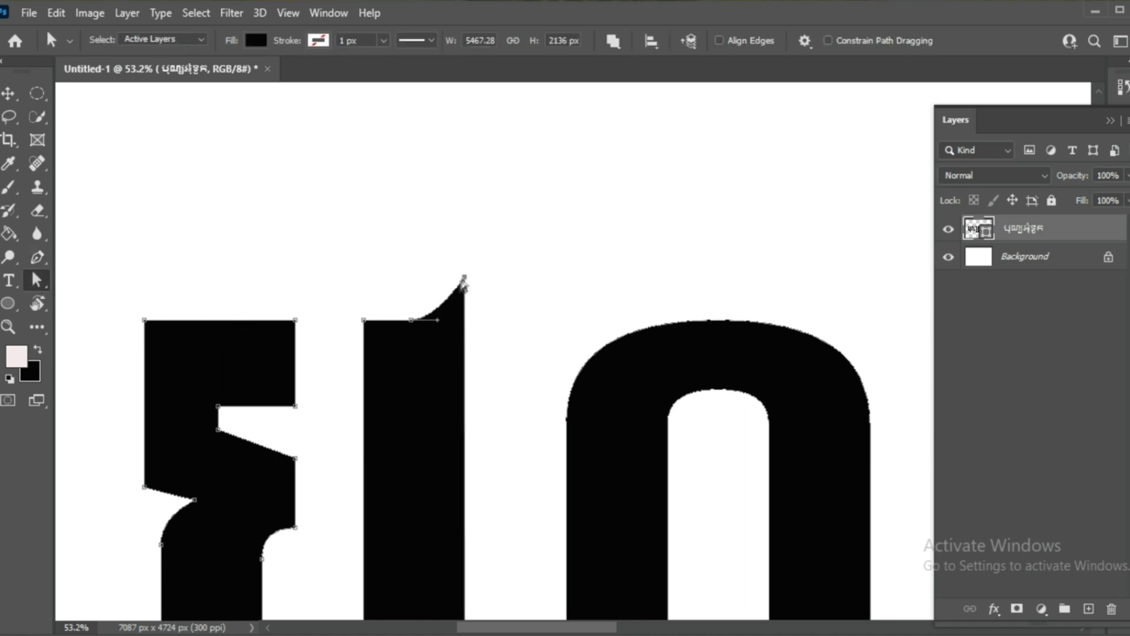
scroll(471, 303, "up", 1)
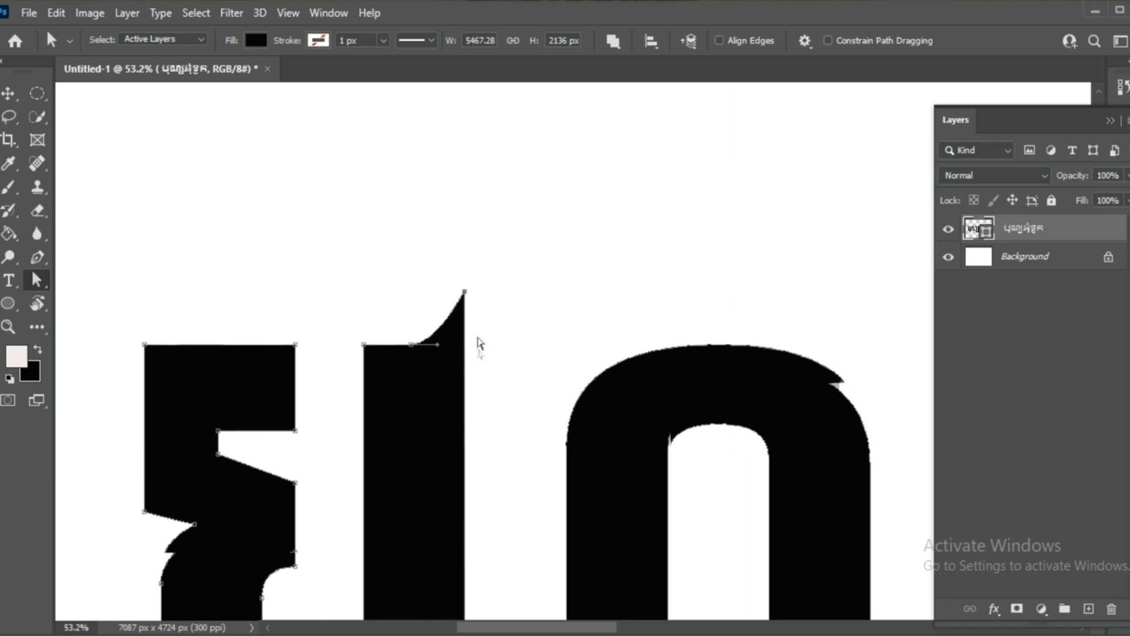
scroll(447, 289, "down", 4)
left_click_drag(415, 239, 413, 234)
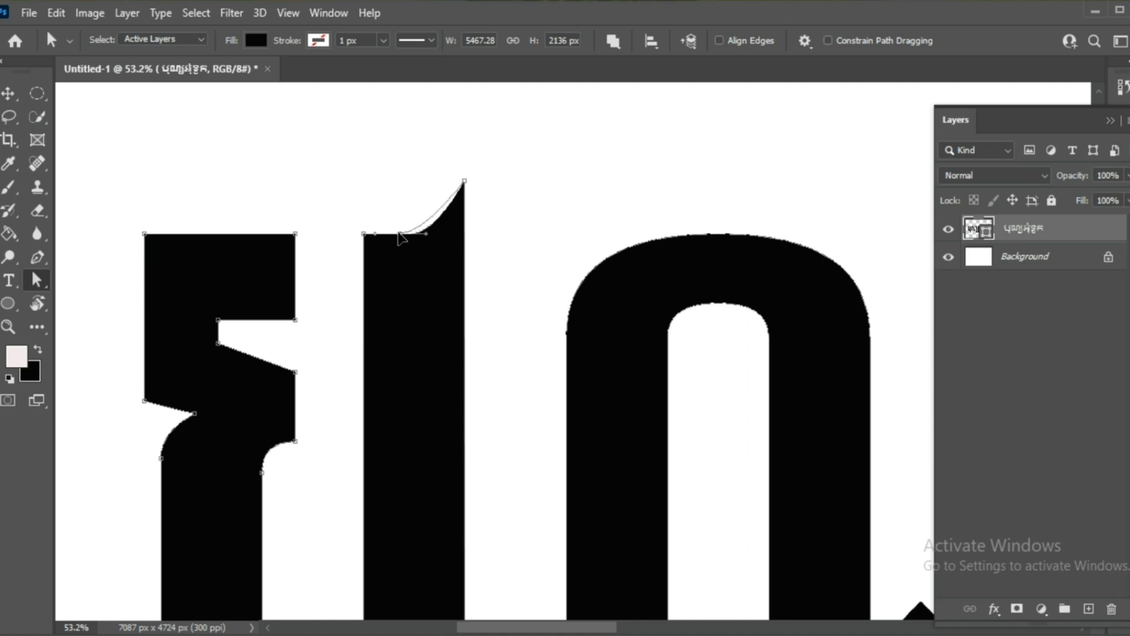
- Inspect the finished spike and duplicate the shape layer with Ctrl+J
scroll(456, 244, "down", 2)
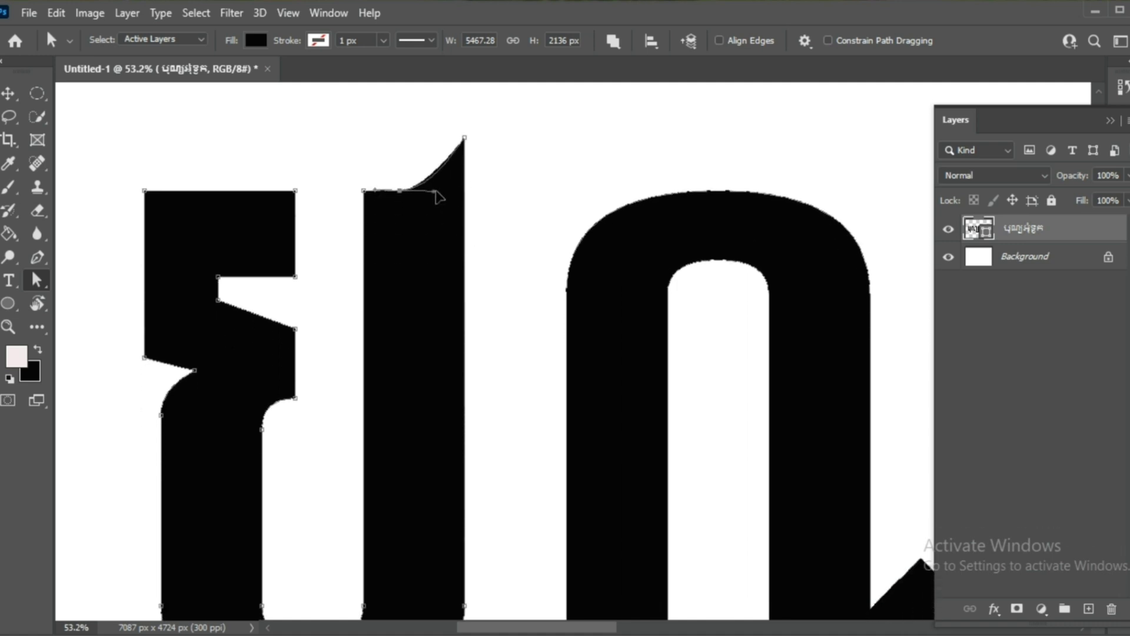
scroll(436, 203, "up", 1)
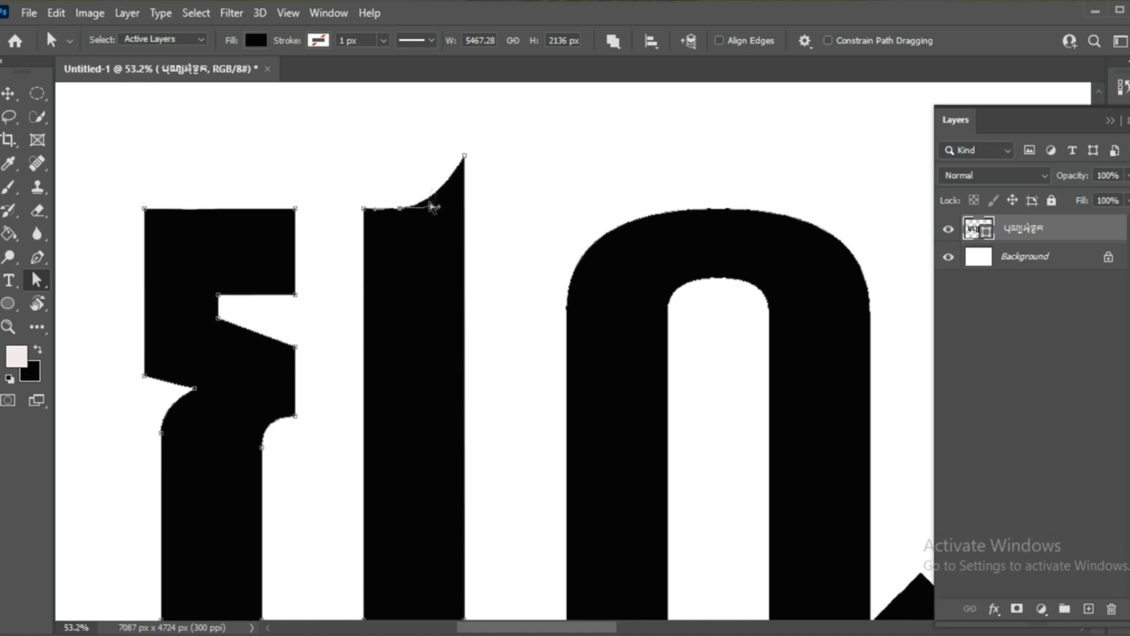
scroll(465, 200, "up", 2)
scroll(465, 193, "up", 2)
scroll(459, 264, "down", 5)
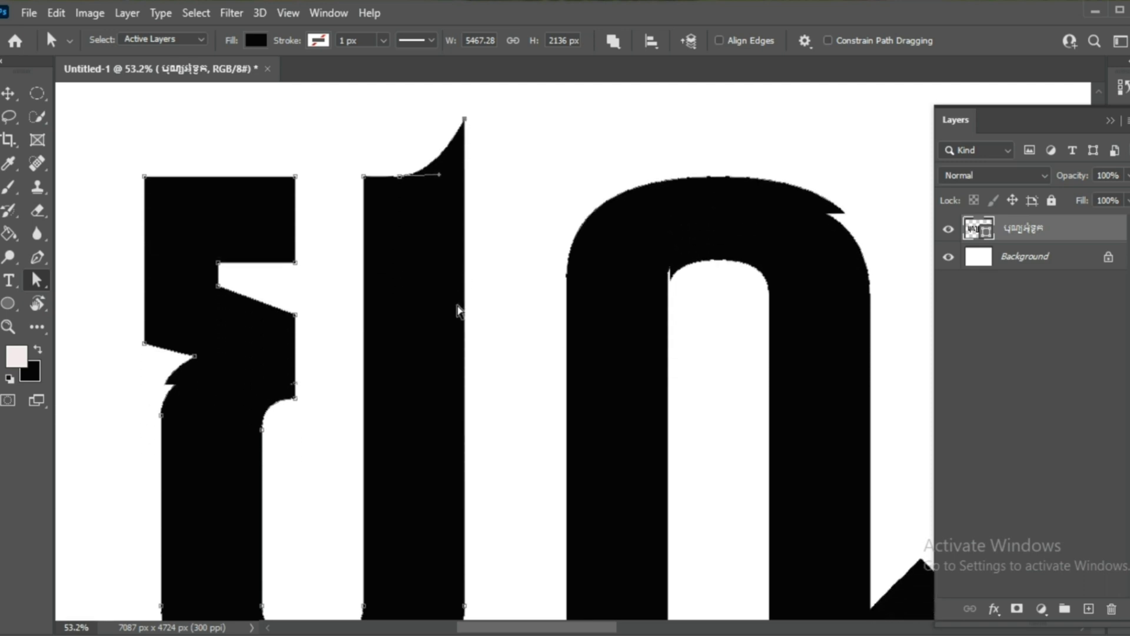
scroll(631, 262, "up", 2)
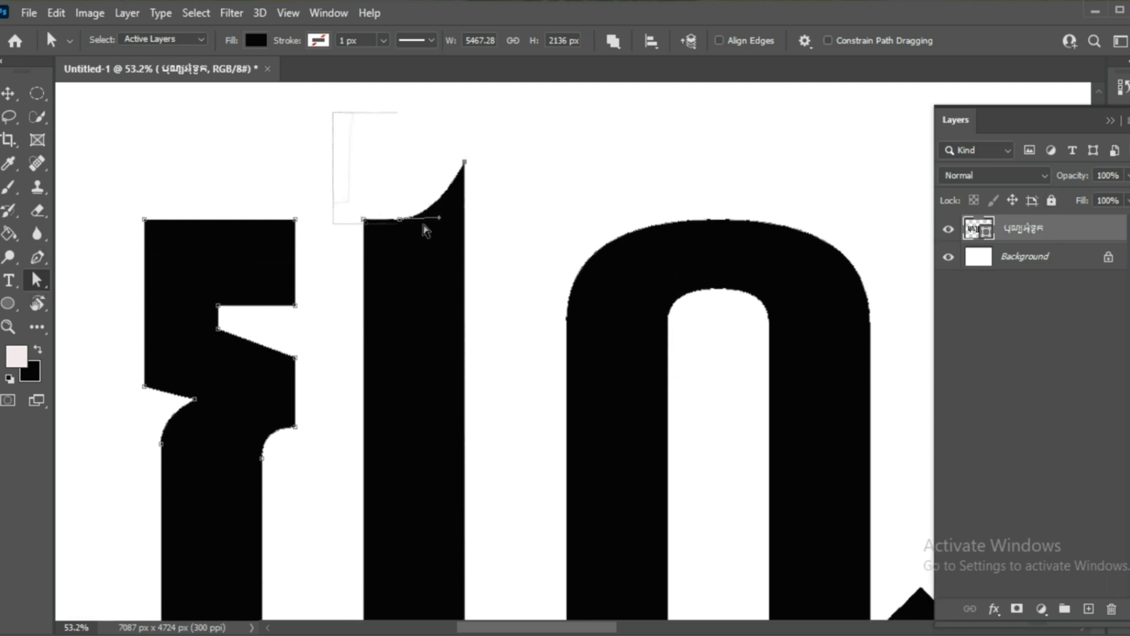
scroll(493, 274, "up", 1)
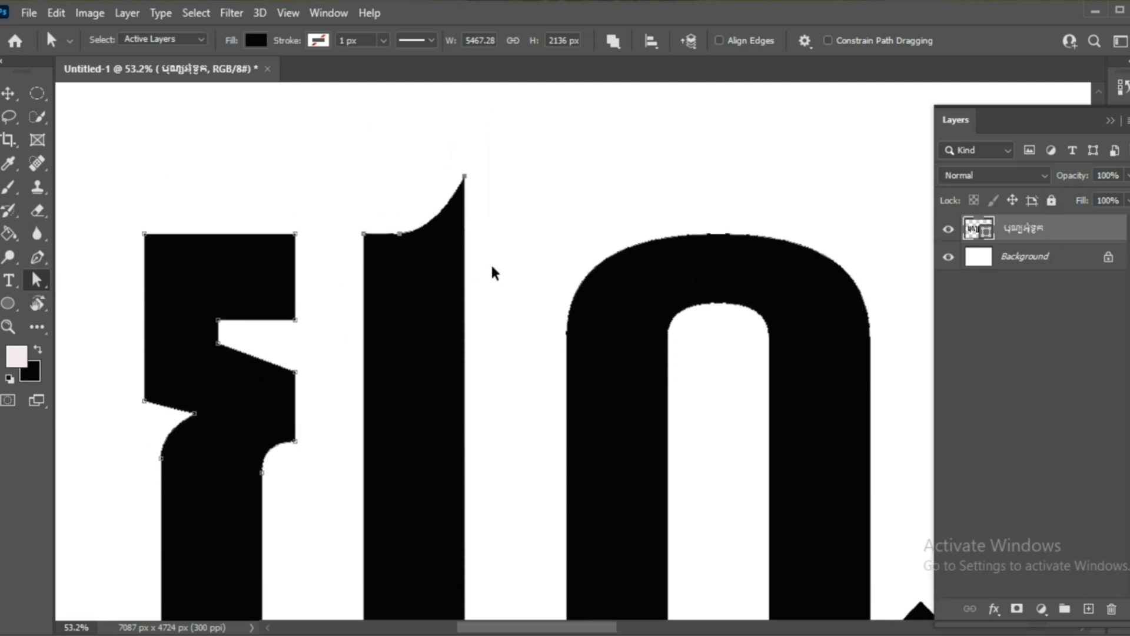
key("ctrl+j")
- Trim the duplicate down to just the spike cap by raising its lower anchors
left_click(949, 257)
left_click(949, 257)
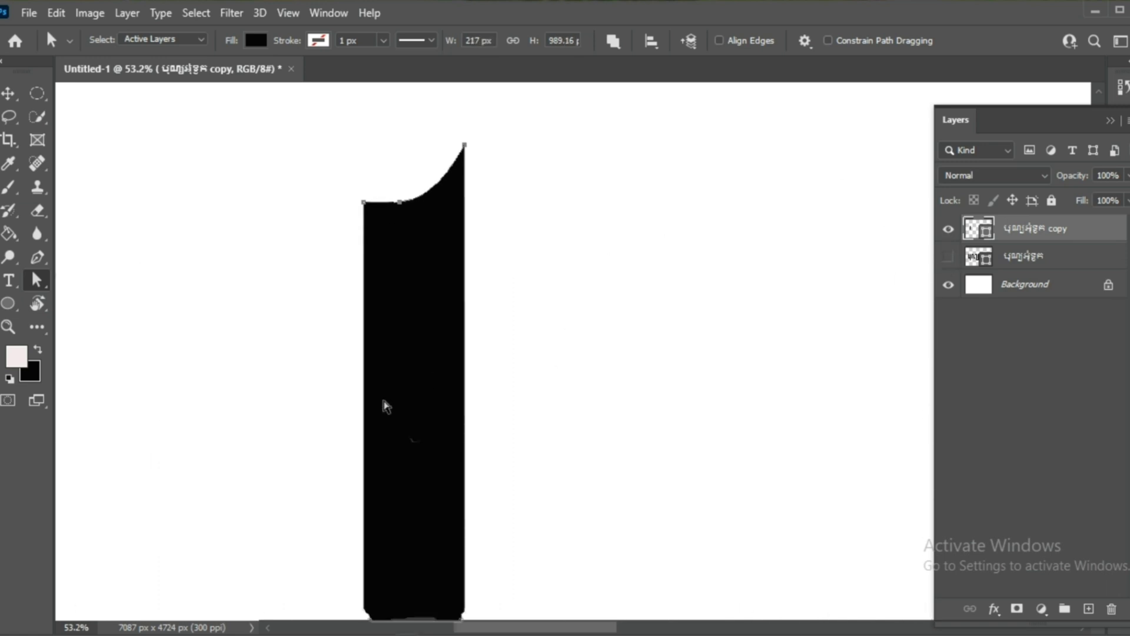
scroll(383, 404, "down", 5)
left_click_drag(293, 306, 585, 580)
scroll(367, 522, "down", 2)
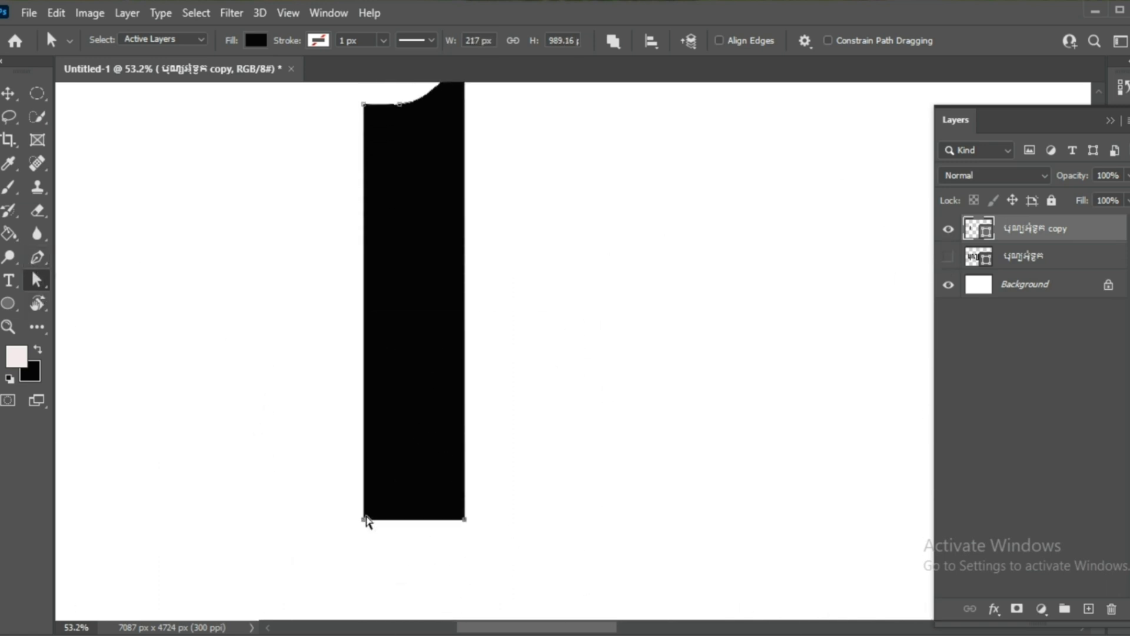
left_click_drag(364, 525, 372, 156)
scroll(372, 156, "up", 5)
left_click(949, 256)
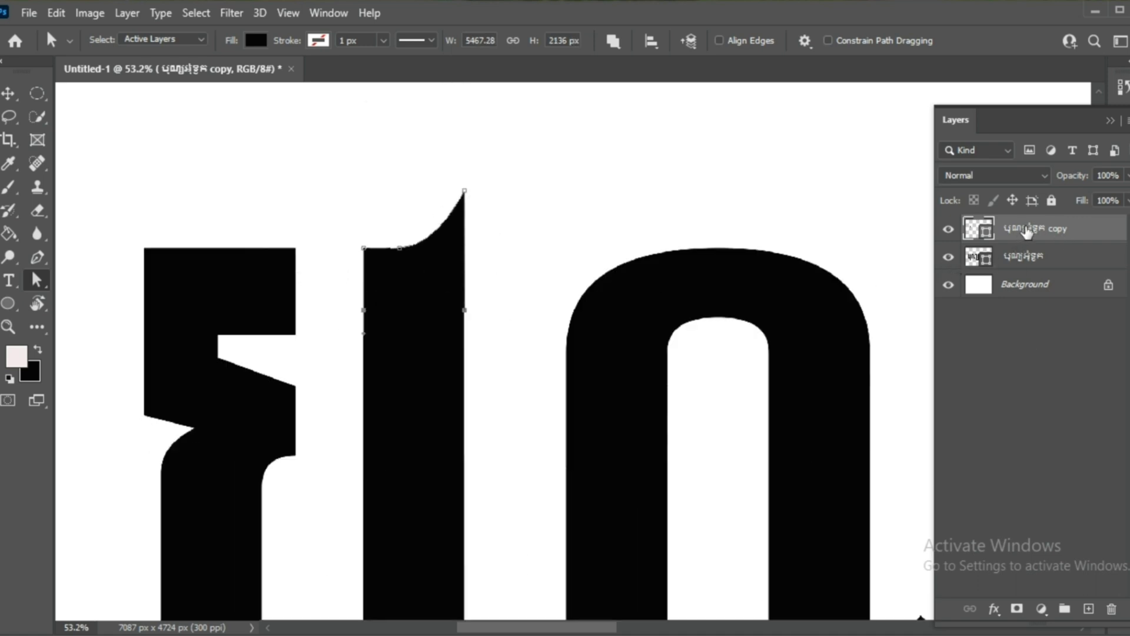
- Alt-drag spike serif copies onto the left stem and the next stems
left_click(6, 95)
left_click_drag(417, 253, 277, 249)
scroll(357, 287, "down", 1)
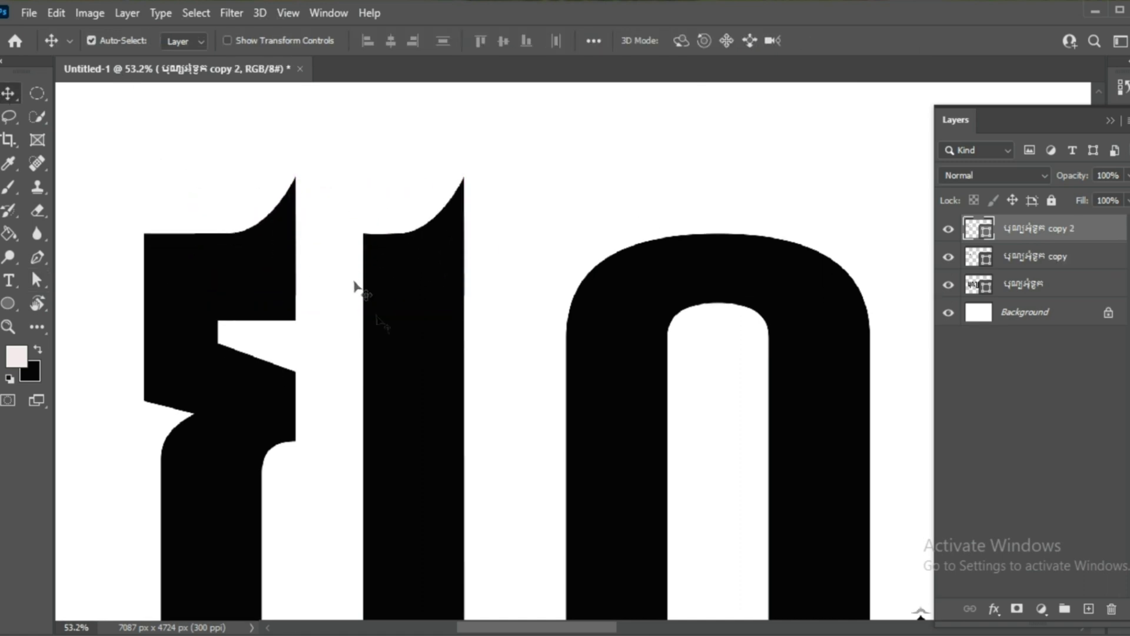
scroll(356, 288, "down", 2)
left_click_drag(235, 209, 841, 206)
scroll(429, 201, "right", 5)
mouse_move(316, 222)
left_mouse_down()
mouse_move(705, 202)
mouse_move(715, 212)
left_mouse_up()
scroll(343, 212, "right", 4)
mouse_move(343, 212)
left_mouse_down()
mouse_move(734, 224)
mouse_move(776, 215)
left_mouse_up()
- Place further spike serif copies on the remaining stems, up to copy 9
left_click(776, 214, "alt")
scroll(247, 253, "right", 5)
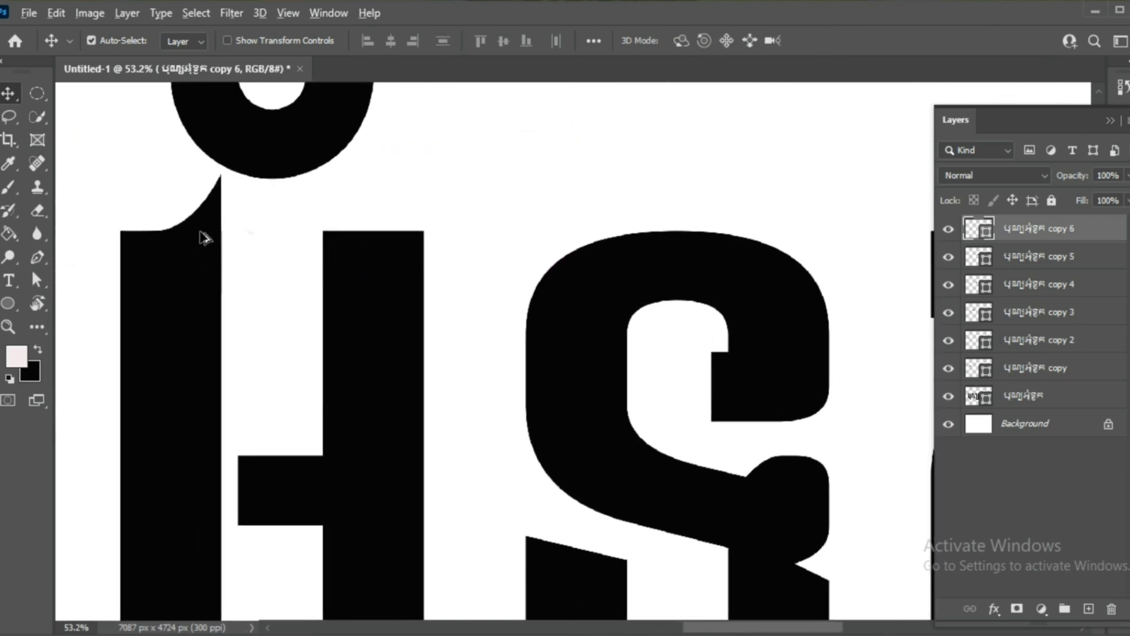
mouse_move(204, 238)
left_mouse_down()
mouse_move(807, 255)
mouse_move(804, 237)
left_mouse_up()
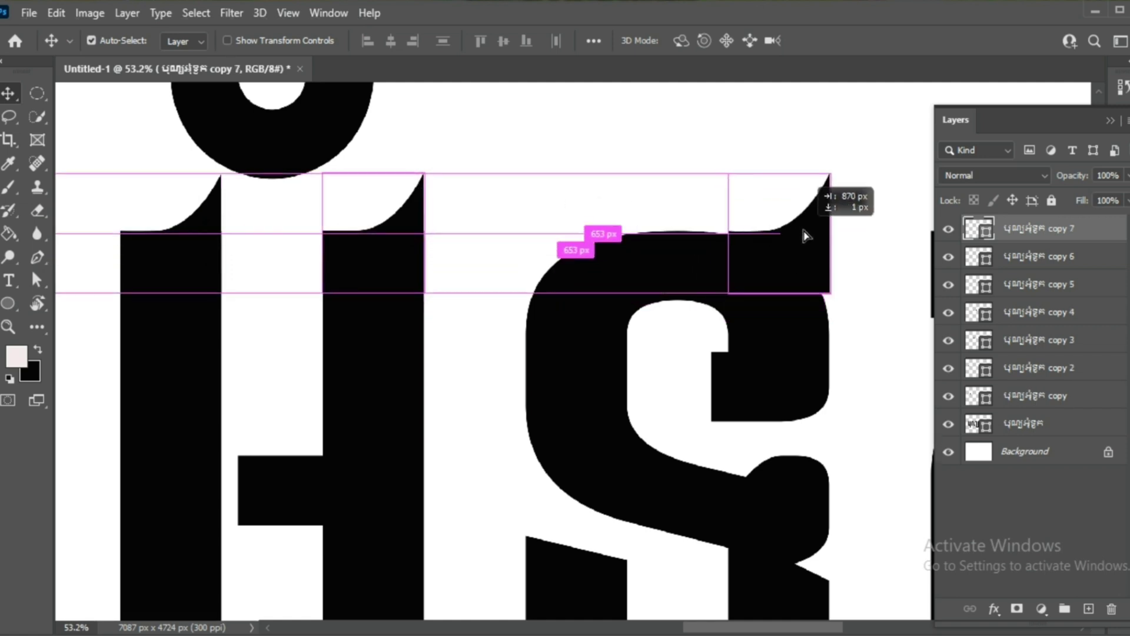
left_click(804, 237, "alt")
scroll(697, 255, "right", 5)
mouse_move(146, 250)
left_mouse_down()
mouse_move(527, 225)
mouse_move(560, 202)
mouse_move(560, 222)
mouse_move(624, 321)
left_mouse_up()
scroll(624, 321, "down", 3)
- Select the base letterform layer and display its outline anchors for editing
scroll(651, 340, "down", 2)
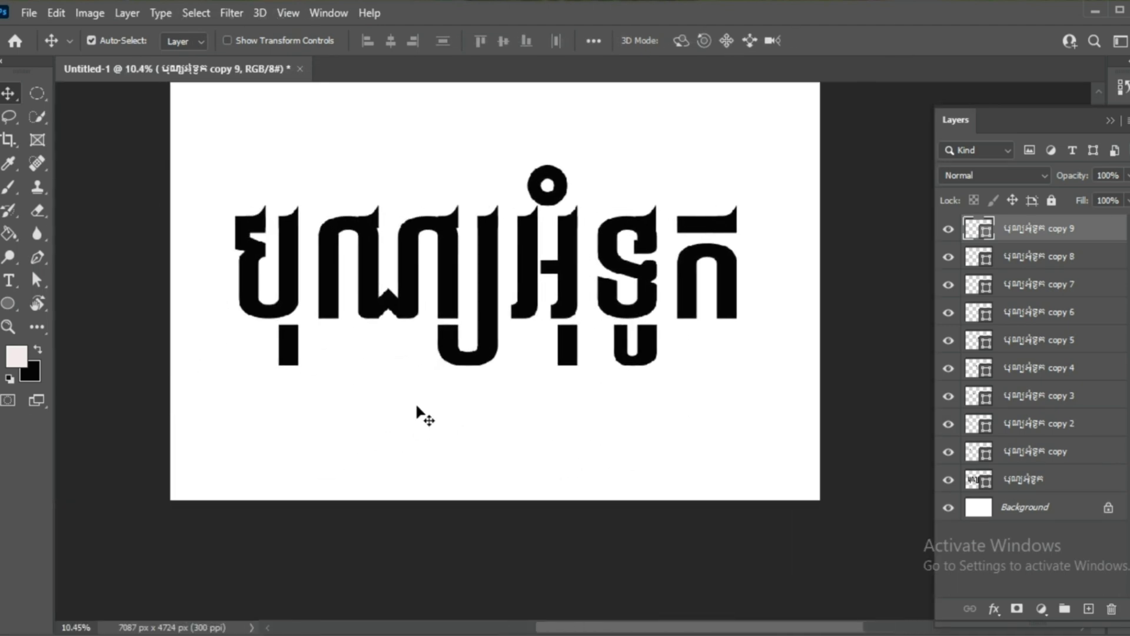
scroll(421, 411, "up", 3)
scroll(351, 353, "up", 2)
scroll(311, 349, "up", 2)
scroll(391, 366, "up", 1)
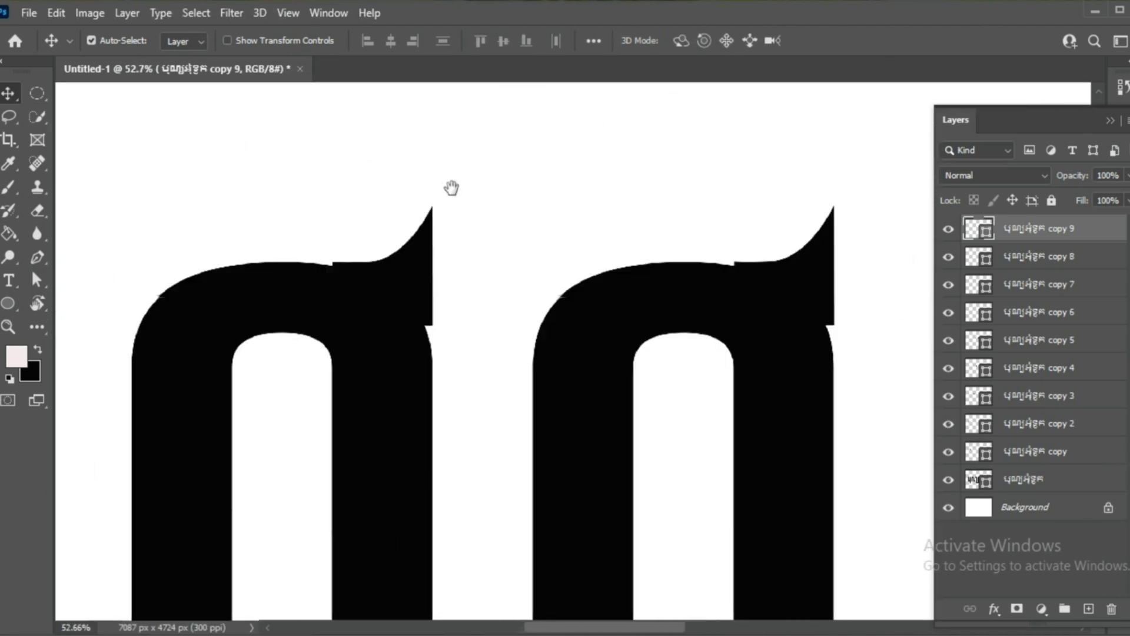
left_click(473, 258)
scroll(465, 294, "down", 1)
scroll(454, 285, "up", 1)
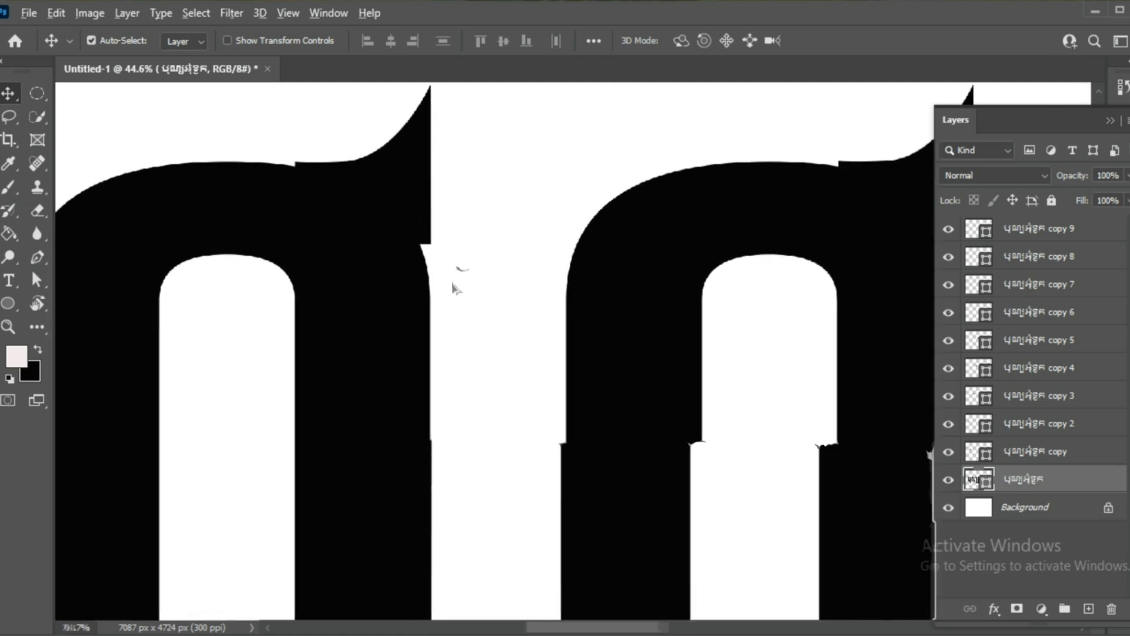
scroll(439, 329, "up", 2)
left_click(36, 280)
scroll(412, 306, "up", 1)
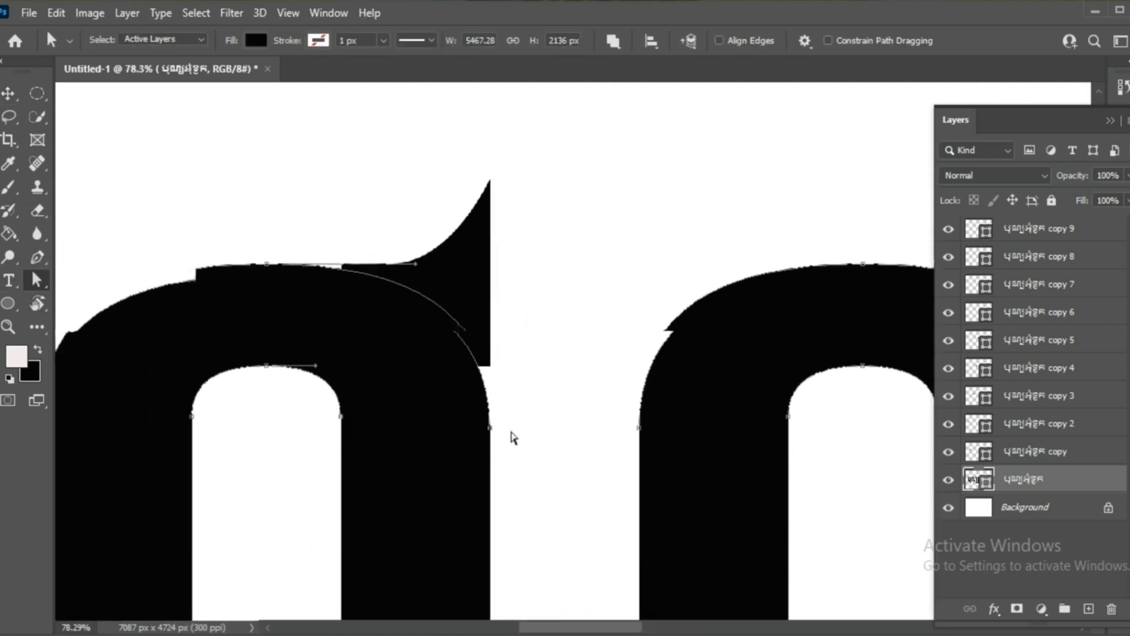
scroll(489, 312, "down", 2)
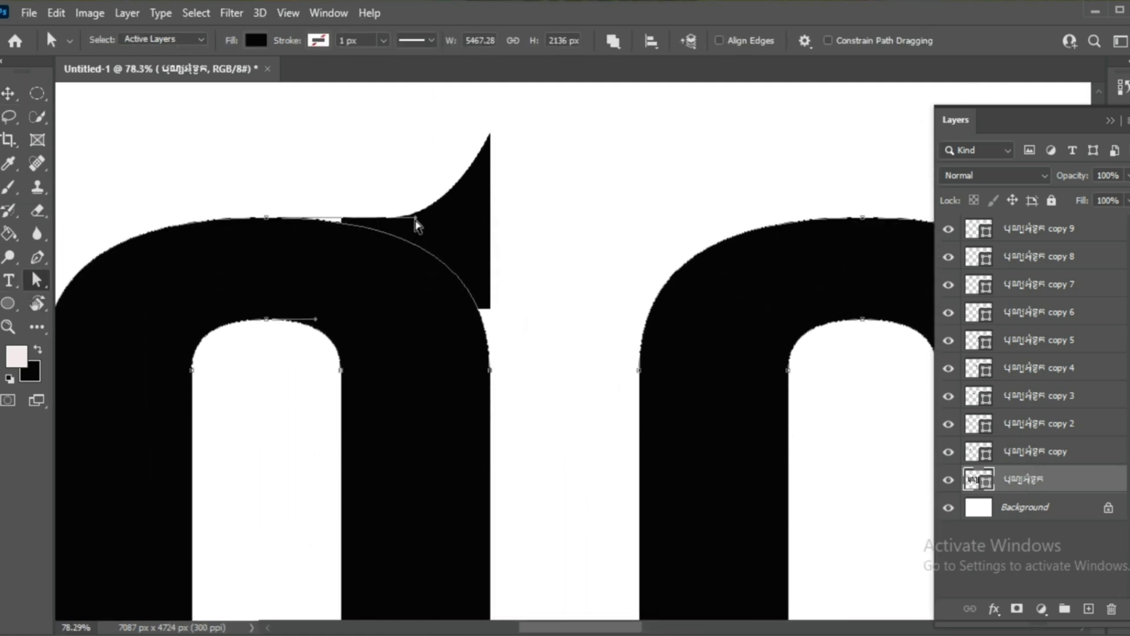
- Flatten the shoulder by stretching its curve handles and raising the lower shoulder anchor
left_click_drag(416, 219, 559, 217)
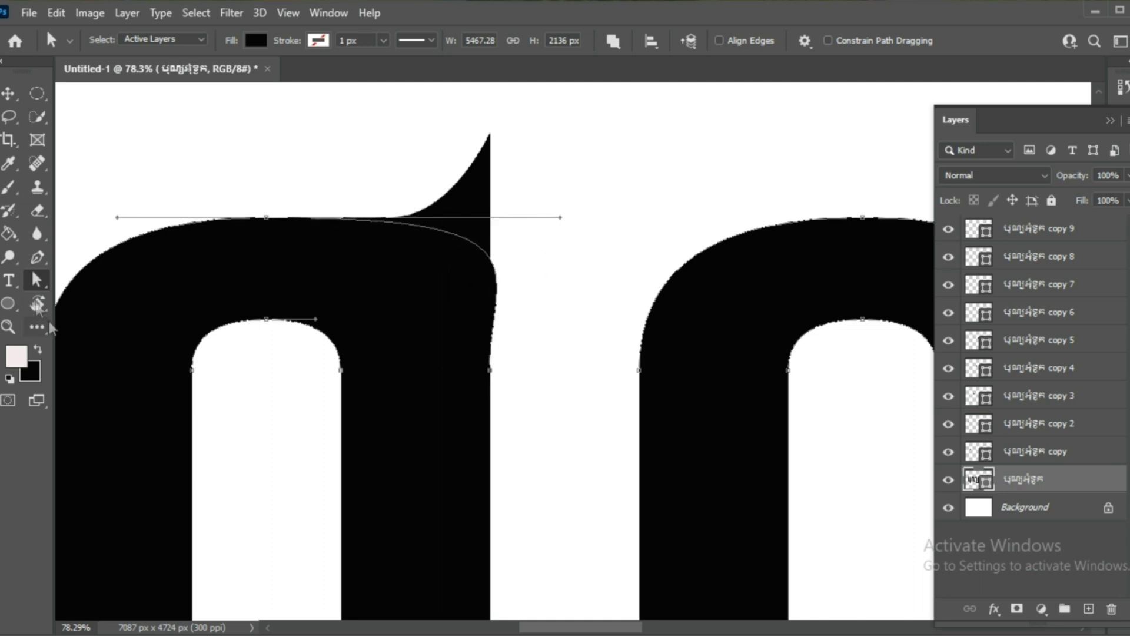
left_click(34, 264)
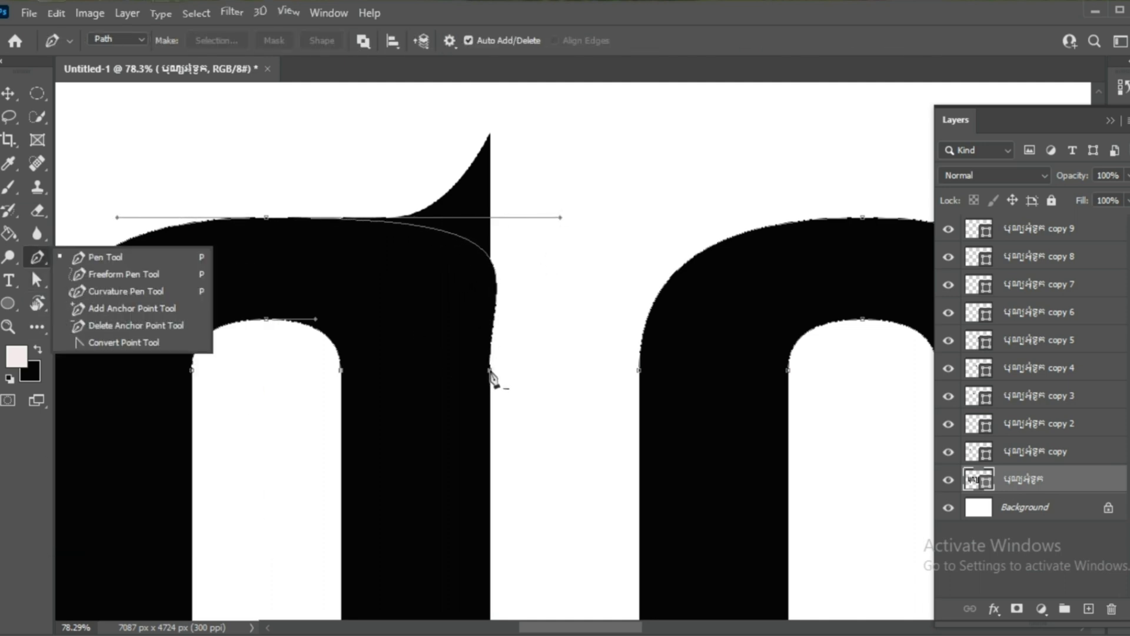
left_click_drag(492, 372, 490, 407)
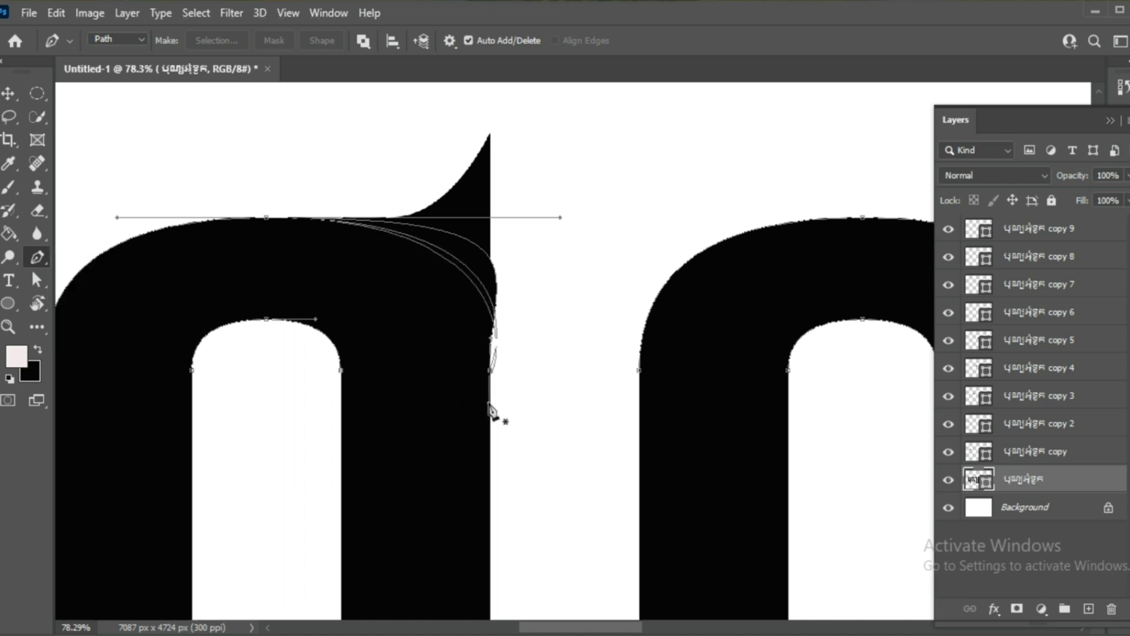
left_click(36, 281)
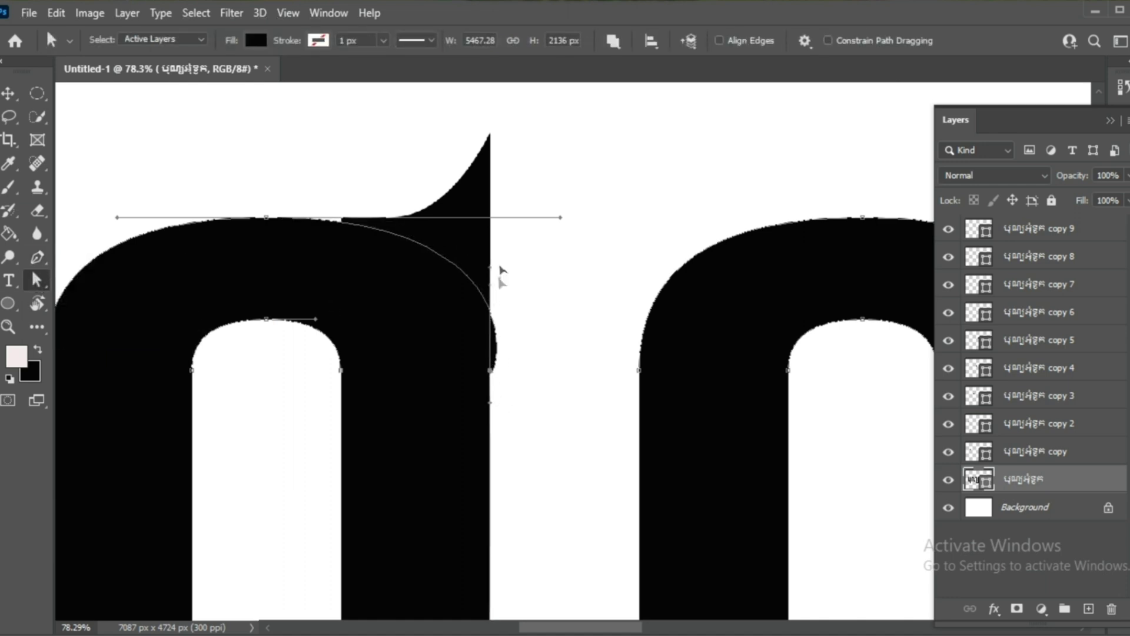
scroll(482, 327, "down", 1)
left_click_drag(561, 203, 511, 203)
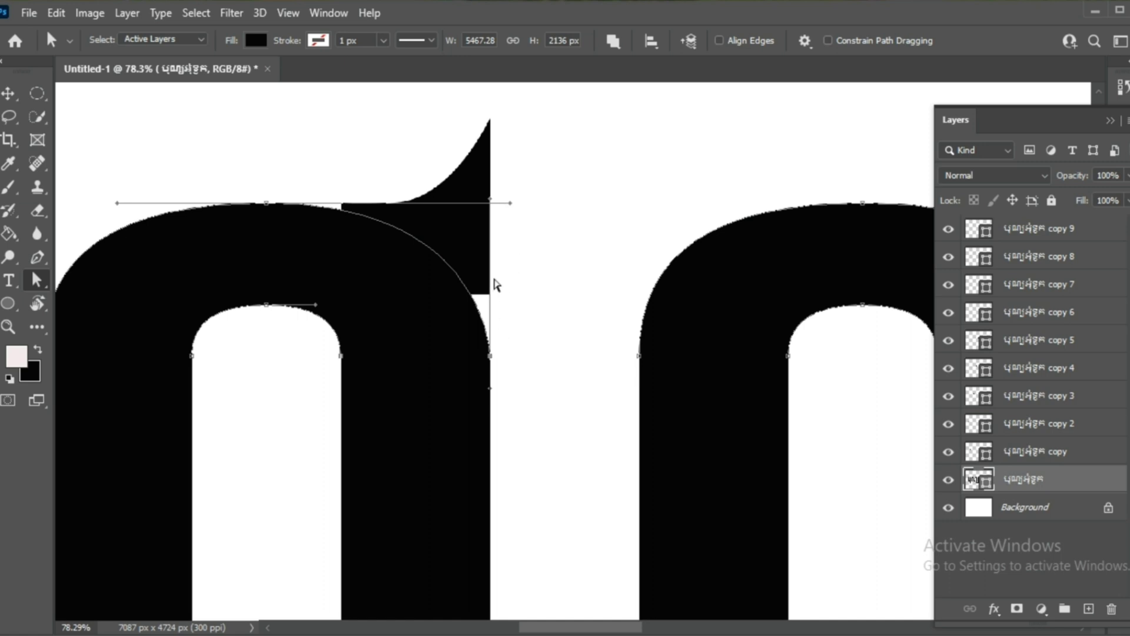
left_click_drag(490, 340, 490, 270)
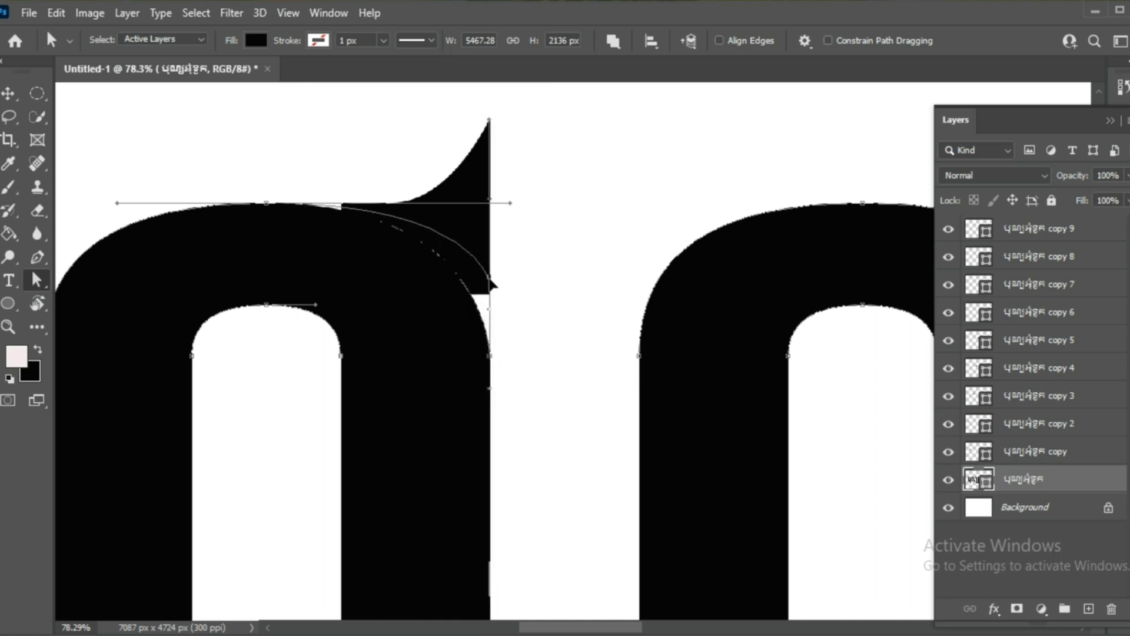
mouse_move(511, 203)
left_mouse_down()
mouse_move(548, 195)
mouse_move(509, 196)
left_mouse_up()
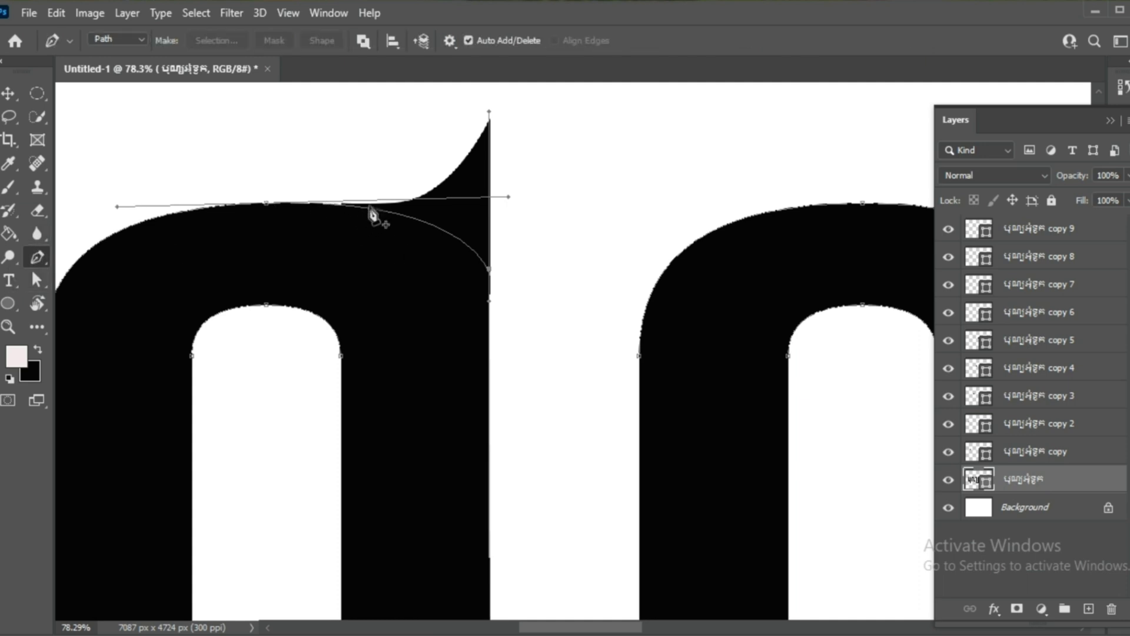
- Add an anchor on the top curve and adjust its handle to smooth the shoulder
left_click(410, 222)
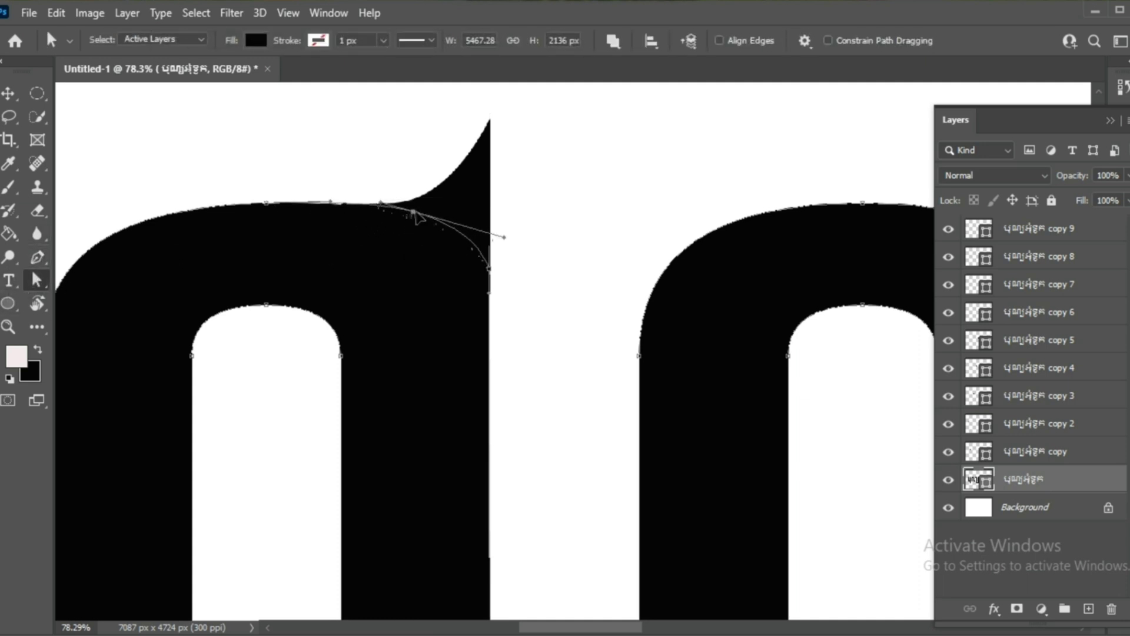
left_click_drag(411, 220, 433, 217)
left_click_drag(525, 243, 435, 215)
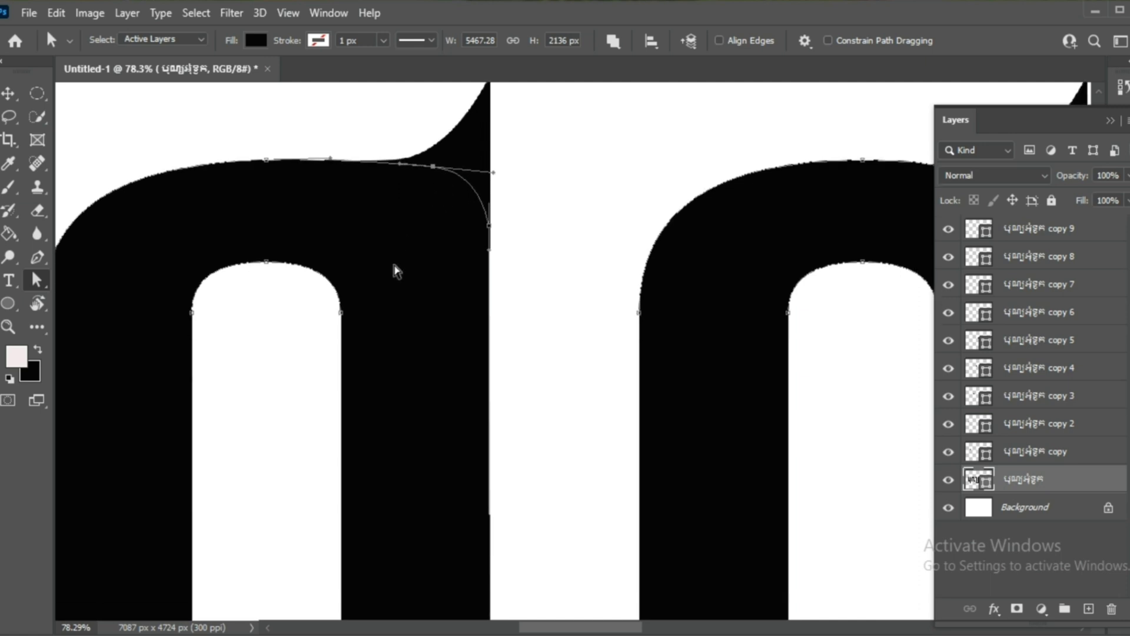
scroll(407, 277, "down", 2)
scroll(416, 285, "down", 2)
left_click(1017, 513)
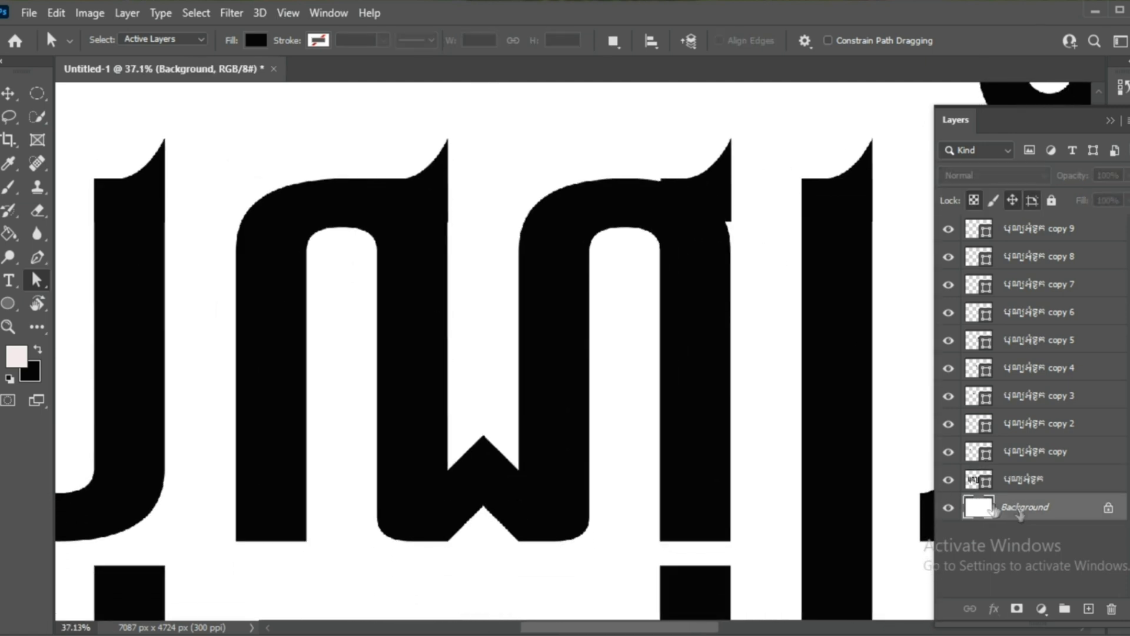
scroll(471, 354, "up", 2)
- Inspect the spike serif on this letter, then reselect the base letterform layer
key("v")
left_click(436, 277)
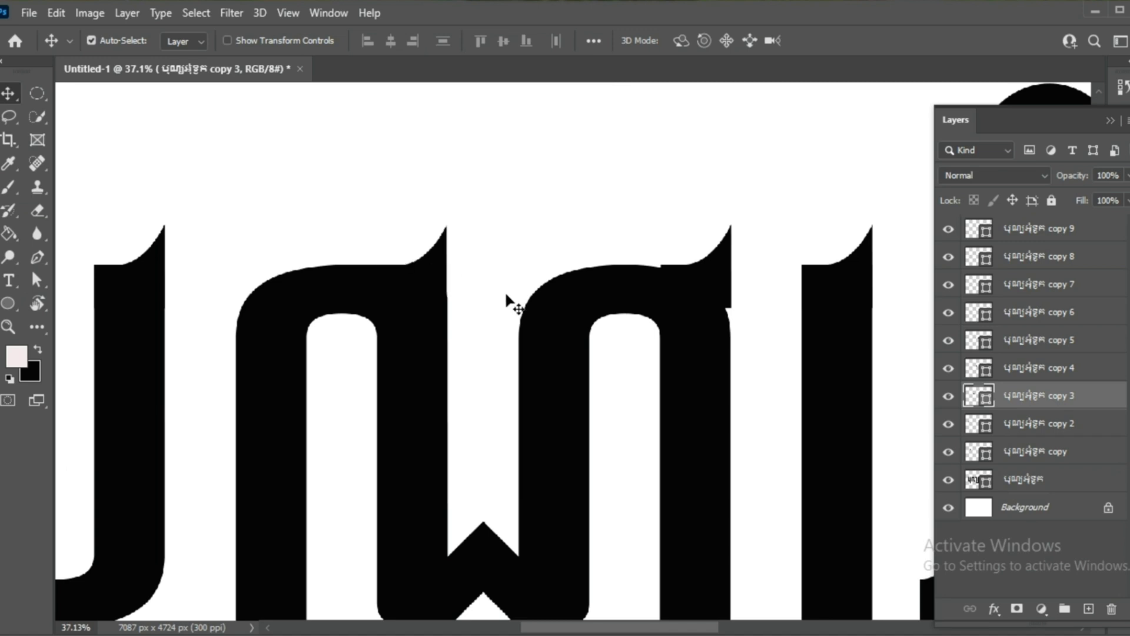
scroll(436, 321, "up", 5)
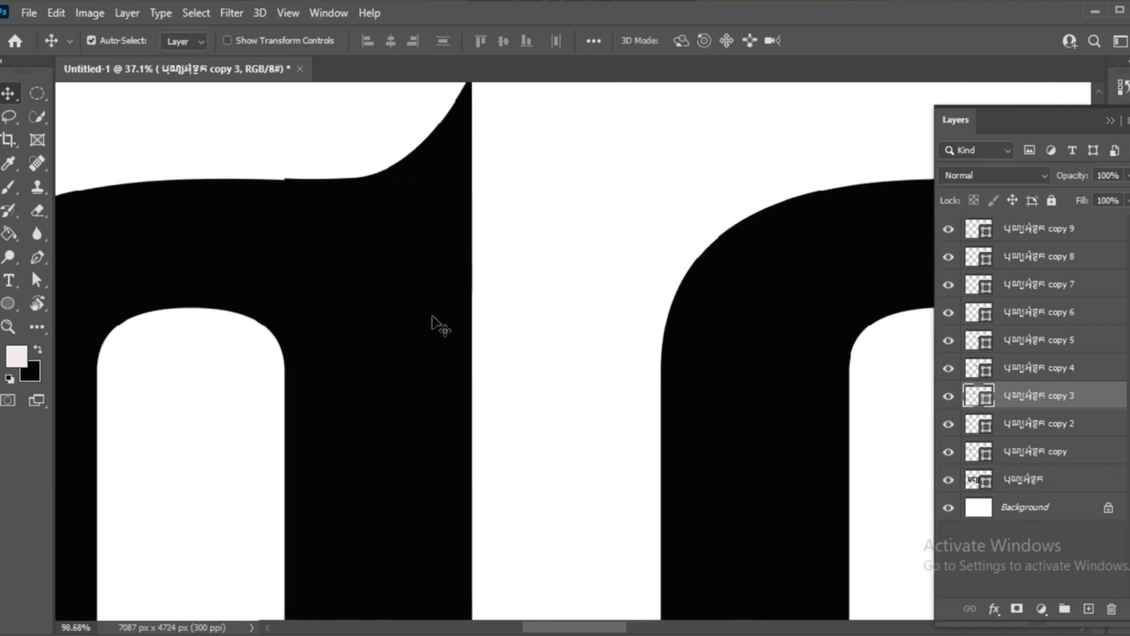
scroll(450, 194, "down", 1)
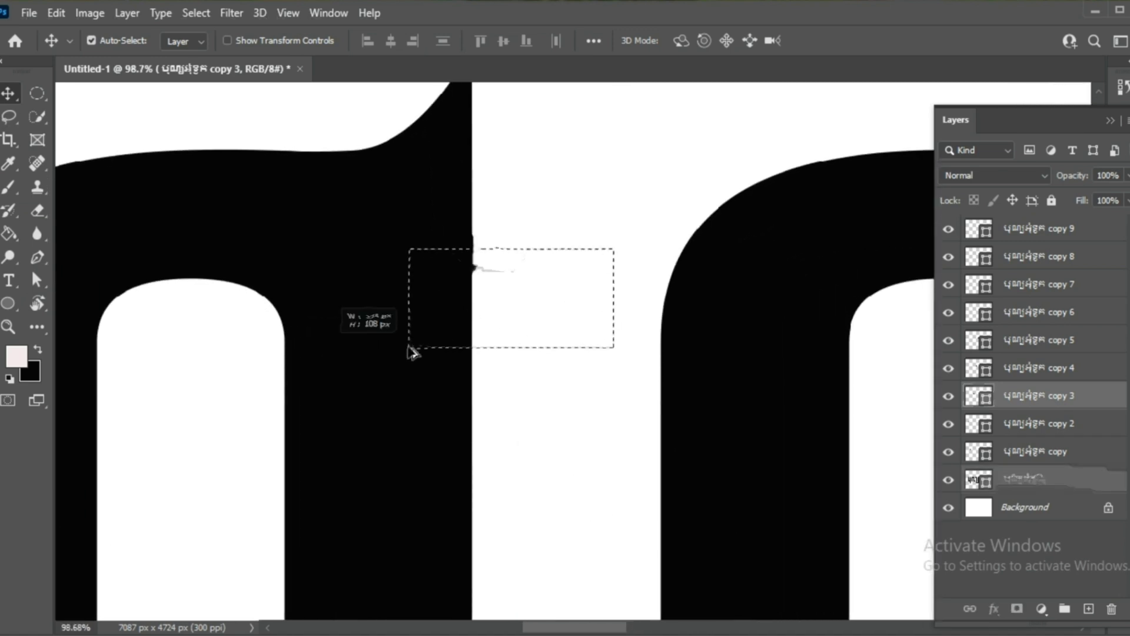
scroll(412, 351, "up", 1)
left_click(1039, 483)
scroll(131, 336, "left", 2)
scroll(497, 260, "down", 2)
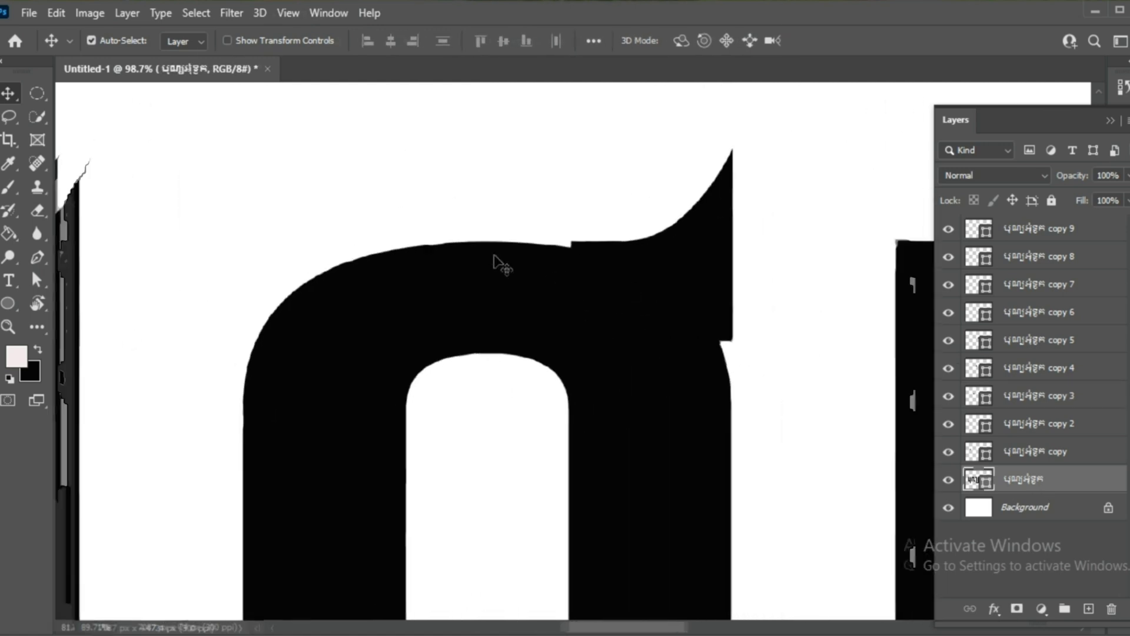
scroll(512, 268, "down", 2)
scroll(513, 267, "up", 1)
scroll(512, 268, "up", 1)
- Add an anchor on the next shoulder, push it toward the serif, and flatten the top curve
key("a")
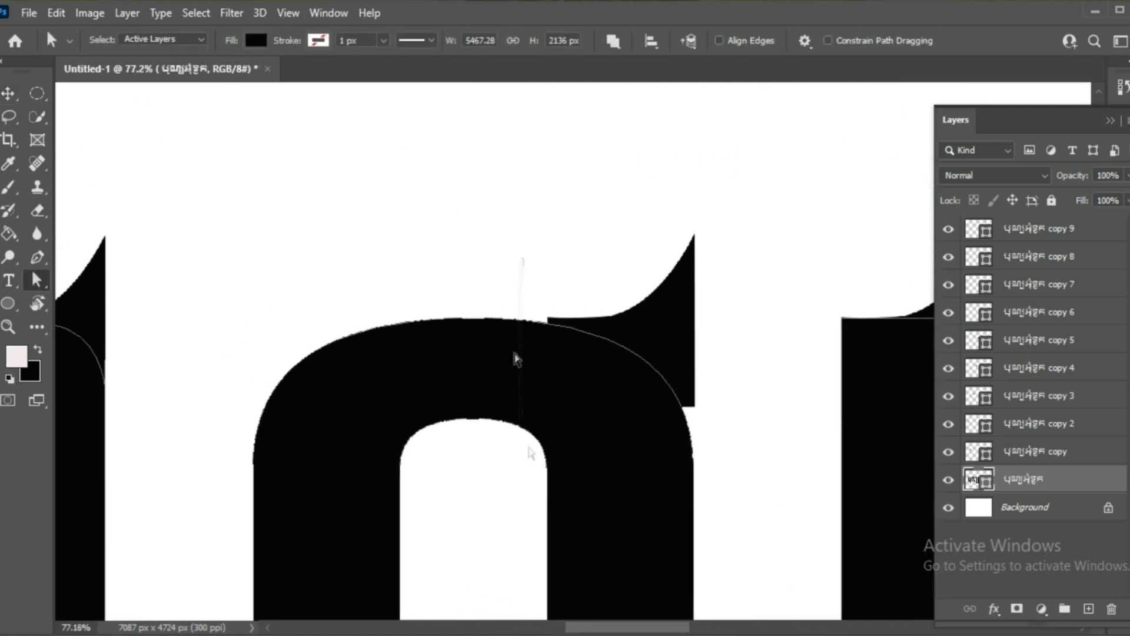
left_click(36, 262)
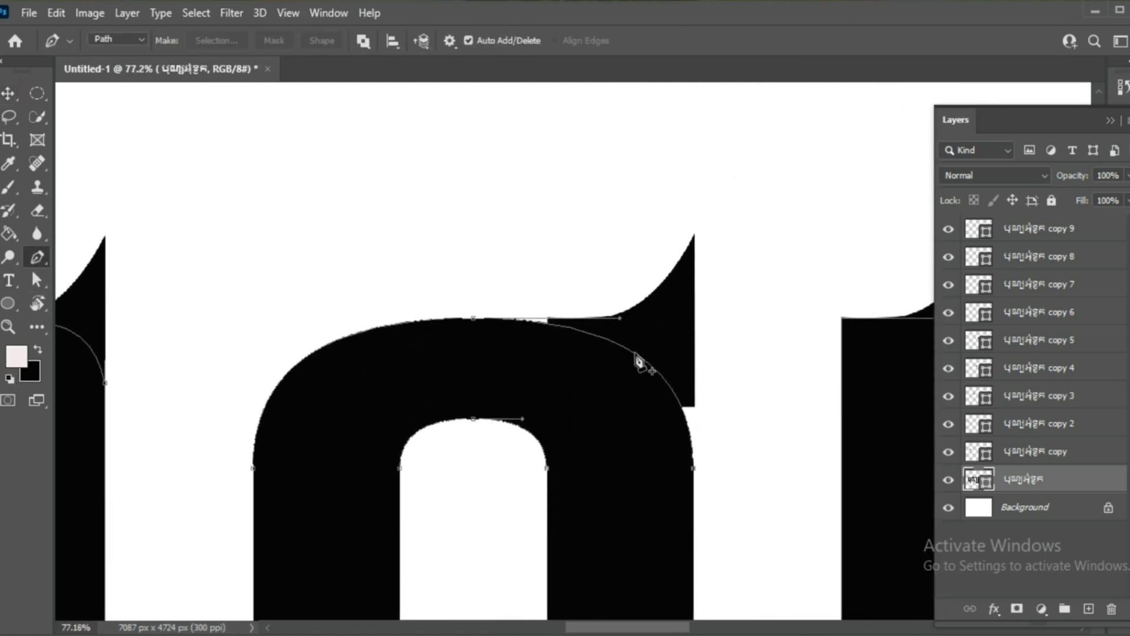
left_click(639, 360)
scroll(639, 360, "up", 3)
key("a")
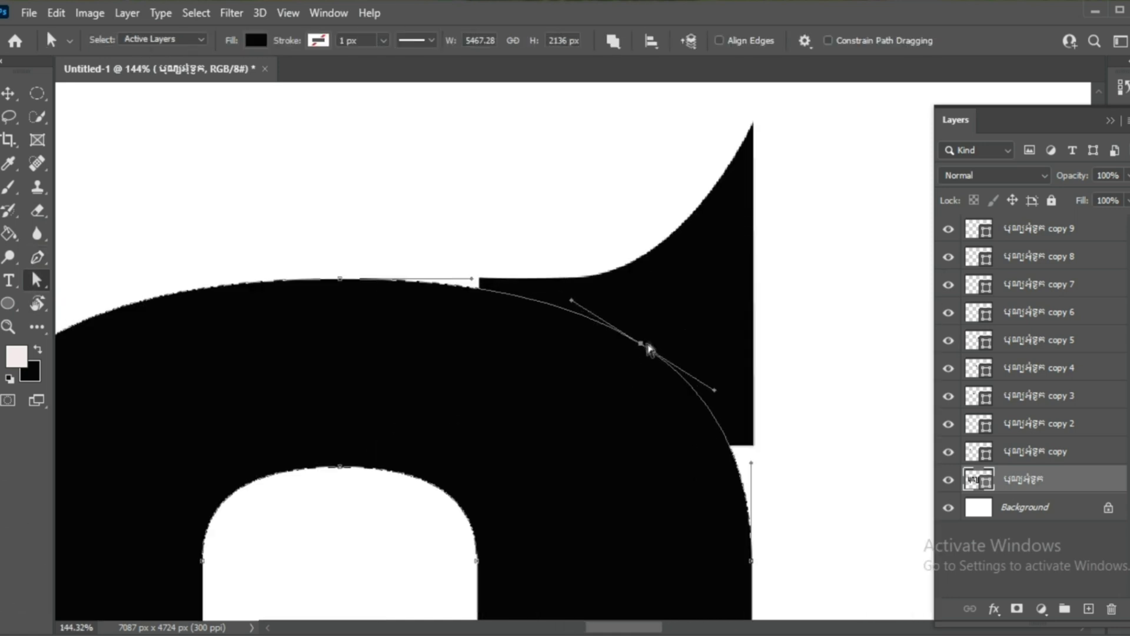
left_click_drag(642, 344, 695, 324)
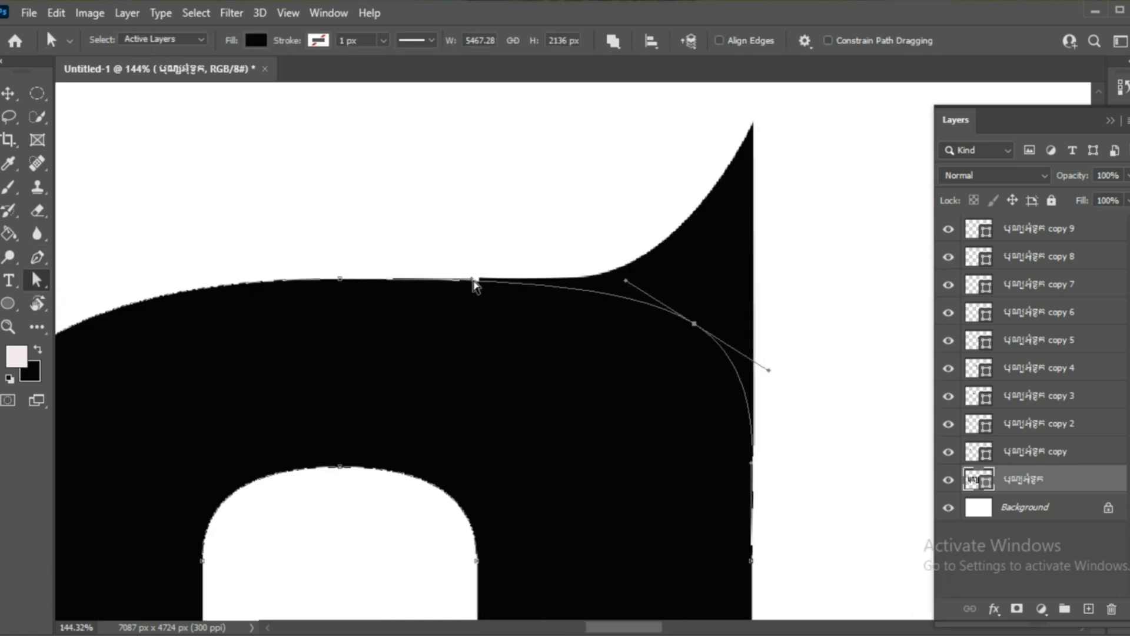
left_click_drag(474, 281, 520, 277)
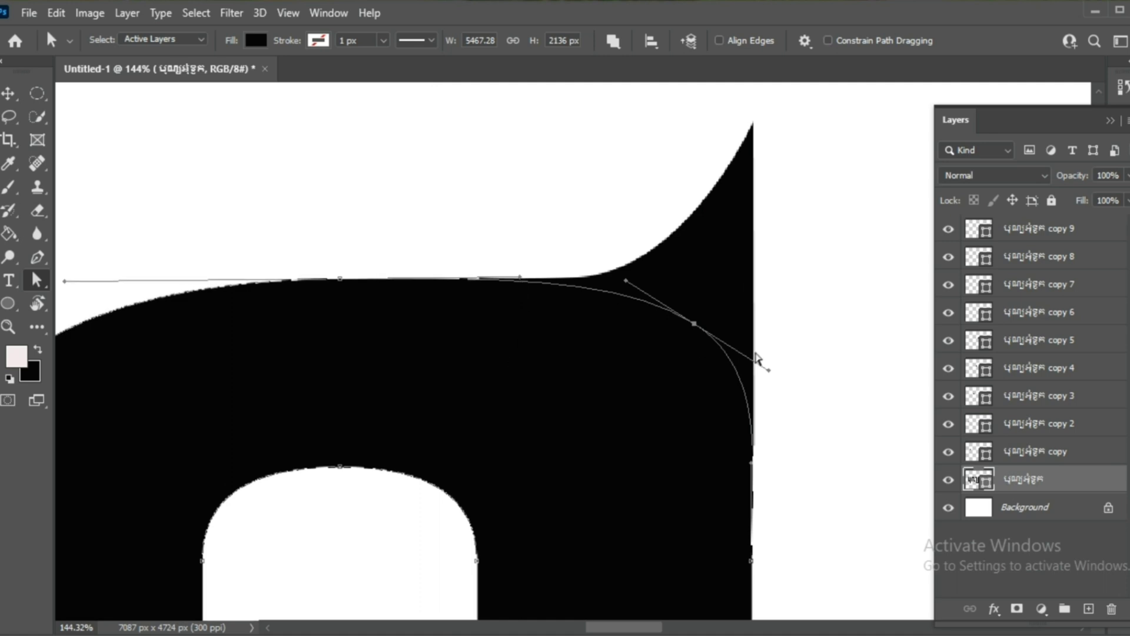
scroll(758, 359, "down", 2)
left_click(977, 503)
left_click(978, 478)
- Select the spike serif pieces and base letterform, and bring the neighbouring letter into view
key("v")
left_click(713, 230)
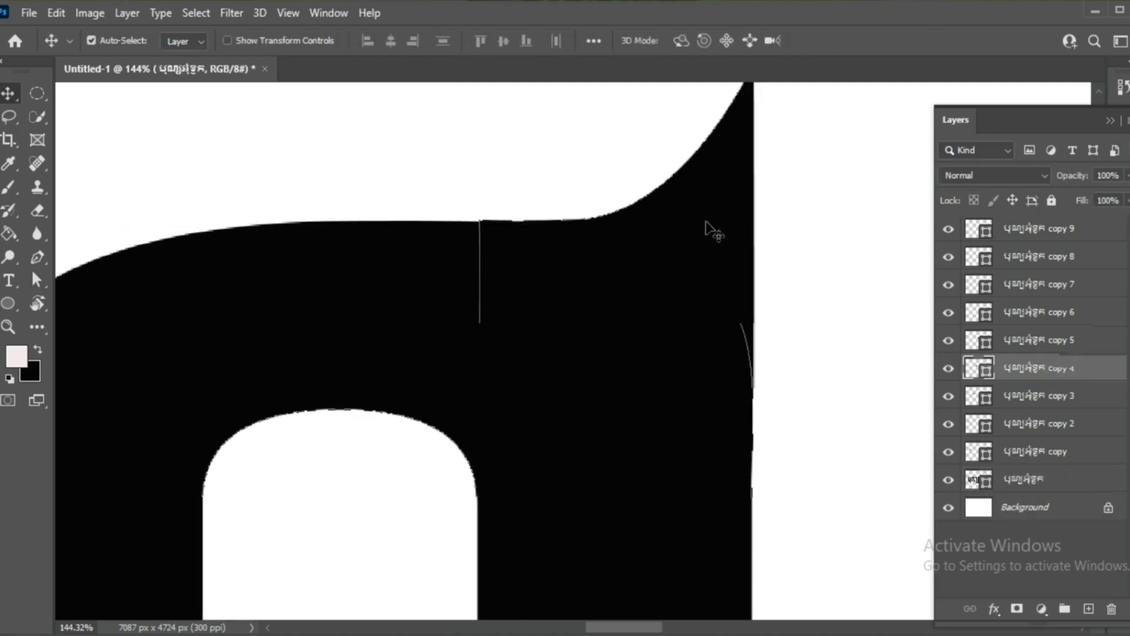
scroll(600, 542, "down", 1, "alt")
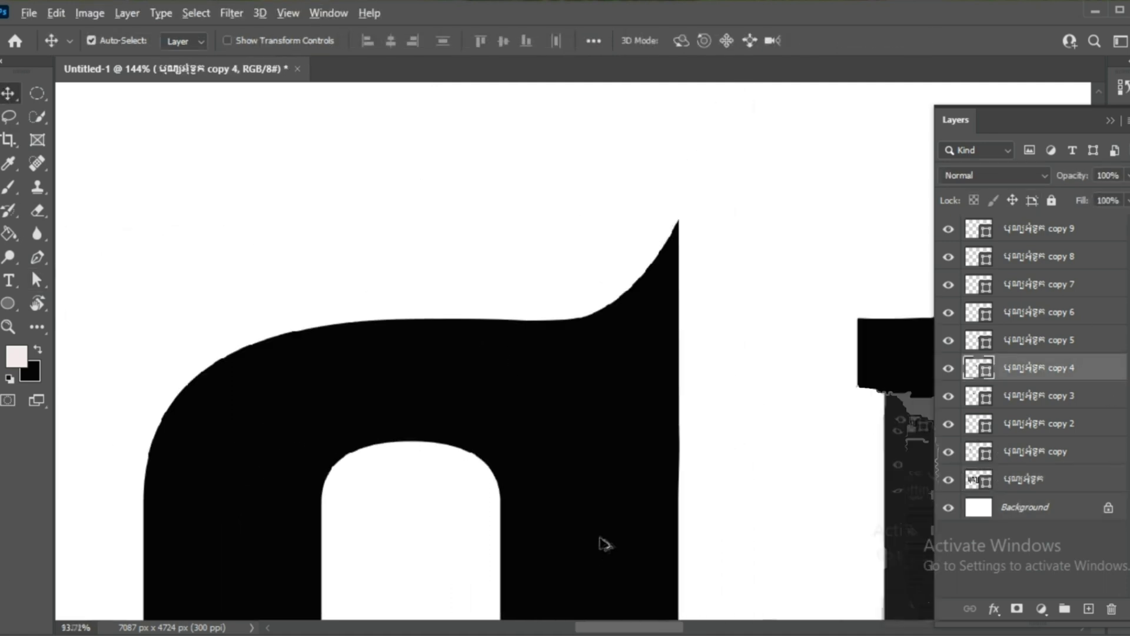
scroll(450, 505, "right", 3)
left_click(760, 236)
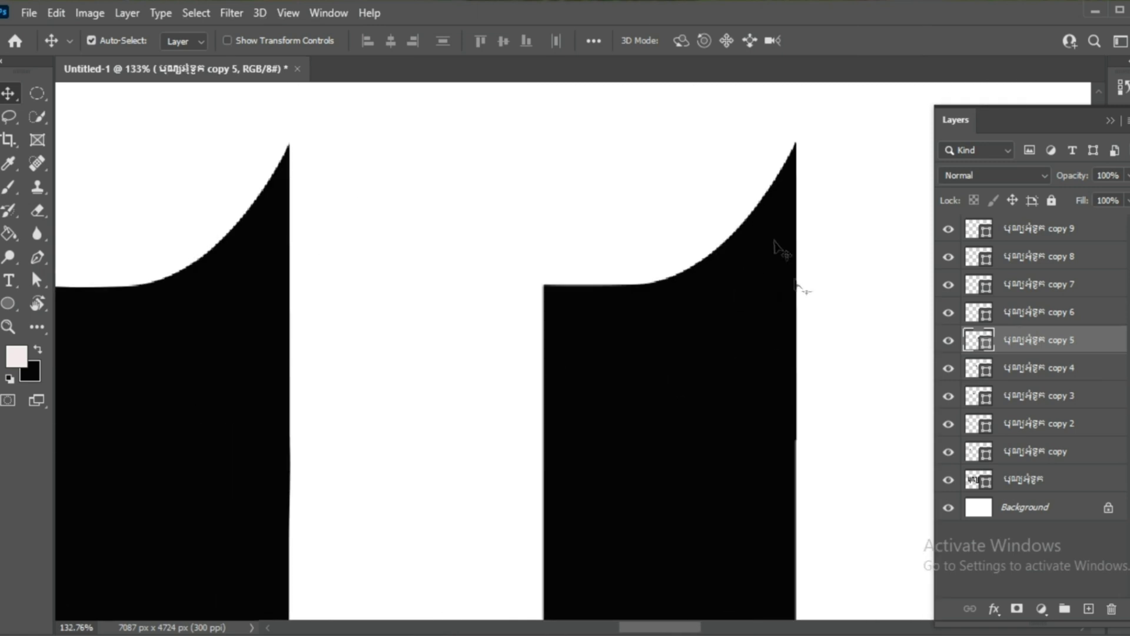
left_click(839, 339, "shift")
mouse_move(802, 335)
left_mouse_down()
mouse_move(565, 343)
mouse_move(573, 373)
mouse_move(693, 341)
left_mouse_up()
scroll(692, 340, "down", 2, "alt")
scroll(515, 328, "down", 2, "alt")
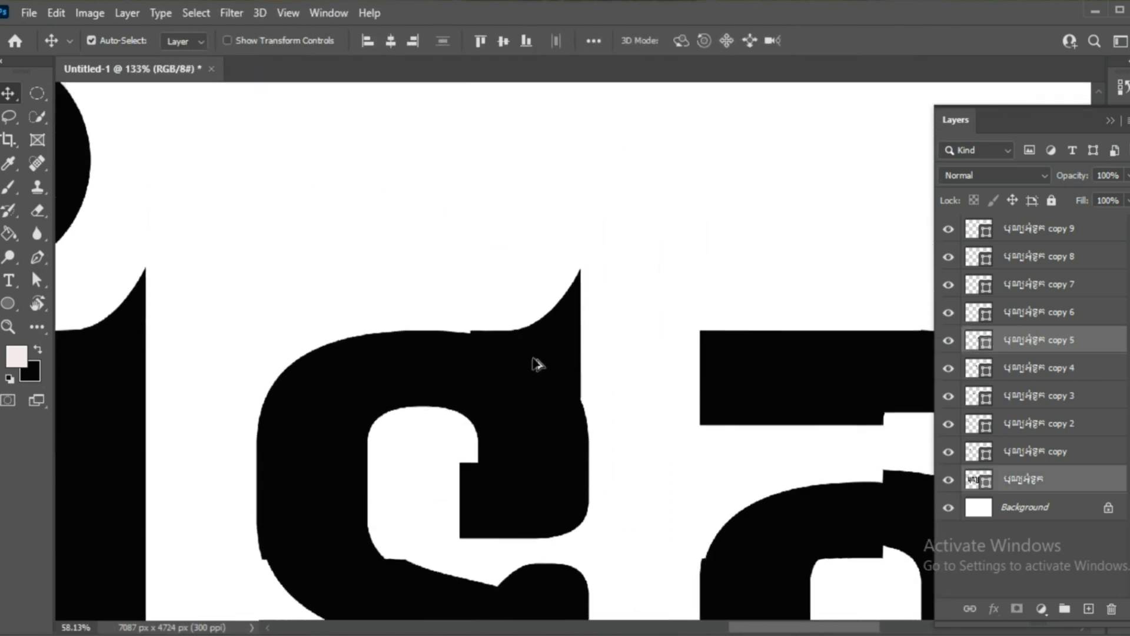
scroll(554, 333, "up", 1, "alt")
scroll(553, 333, "up", 1, "alt")
- Add an anchor on the letter's upper curve and pull it and its handle up into the spike
key("a")
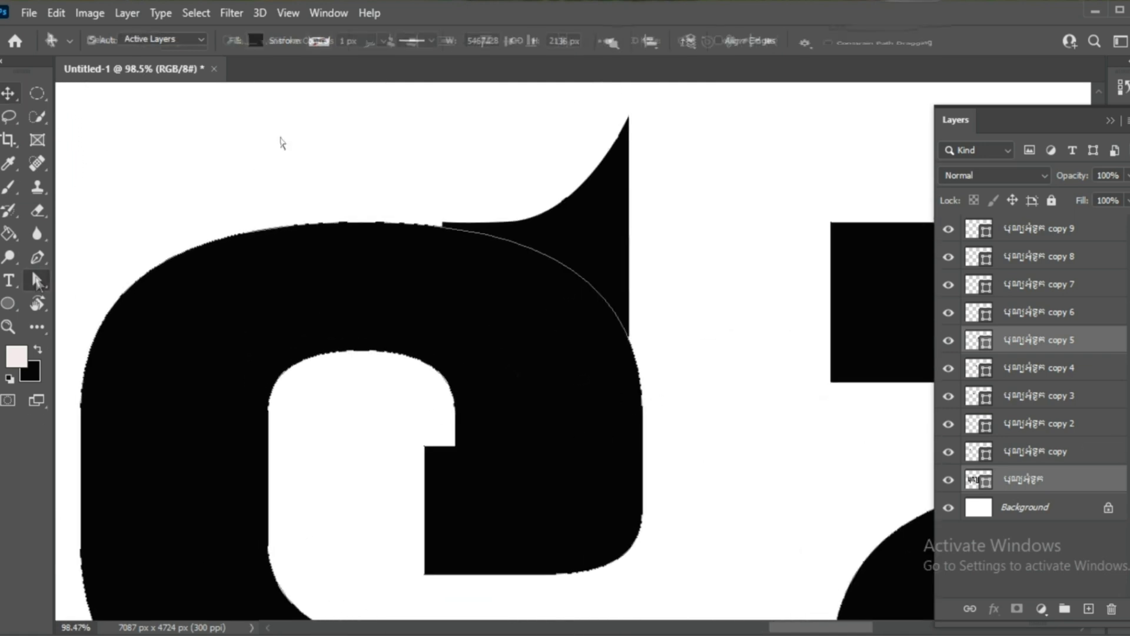
left_click(1039, 479)
left_click_drag(366, 155, 710, 447)
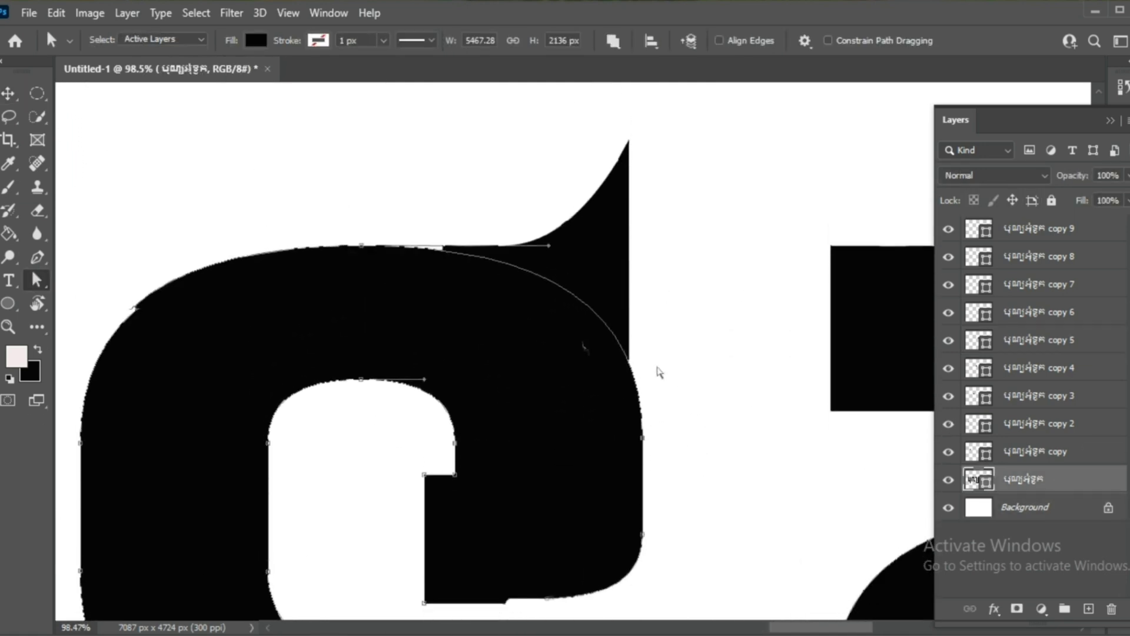
key("p")
left_click(564, 265)
key("a")
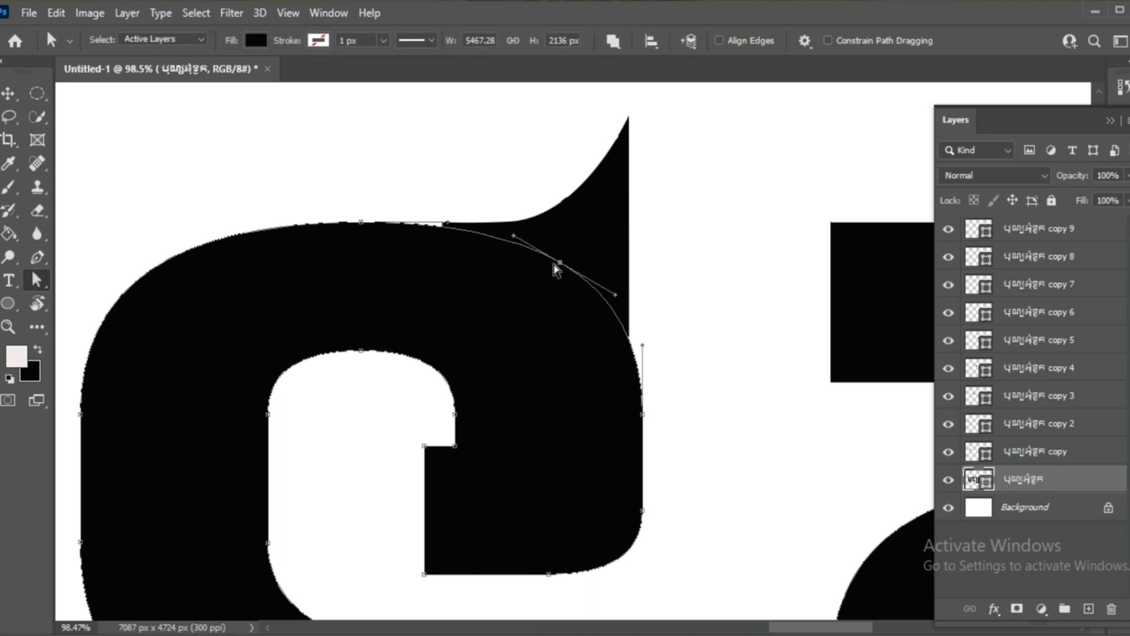
left_click_drag(566, 267, 578, 247)
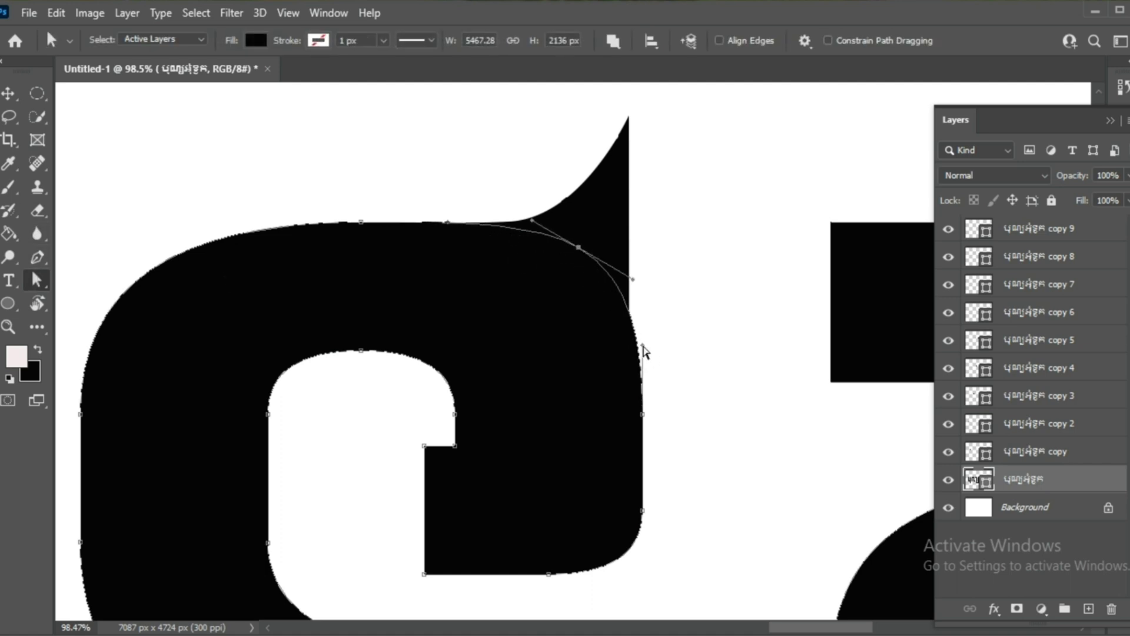
left_click_drag(638, 297, 642, 209)
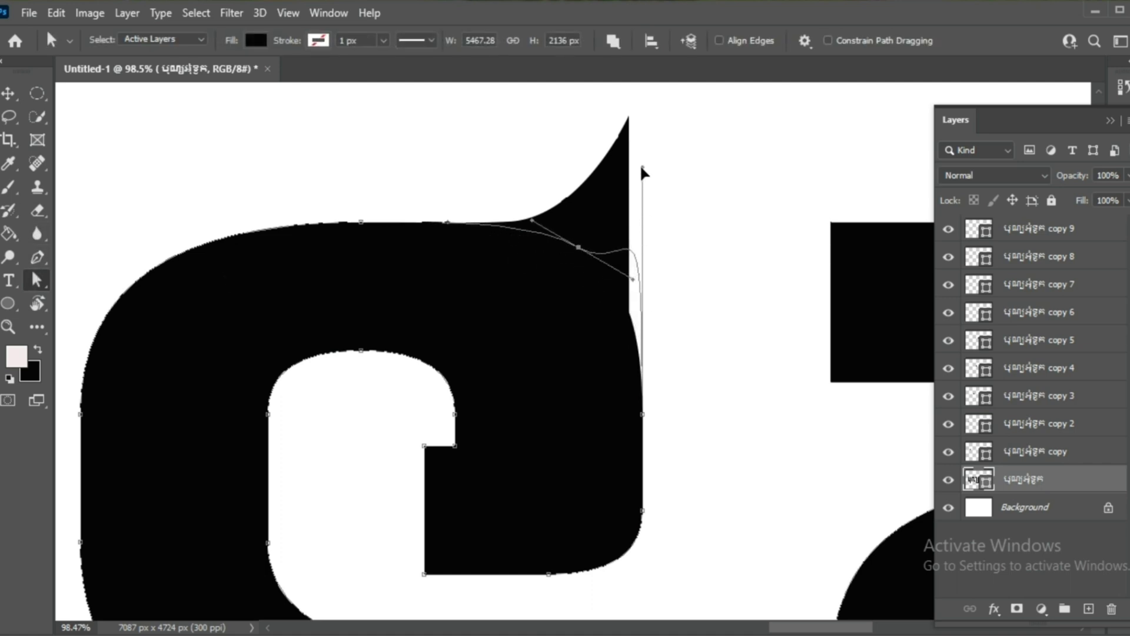
key("v")
left_click(1077, 257)
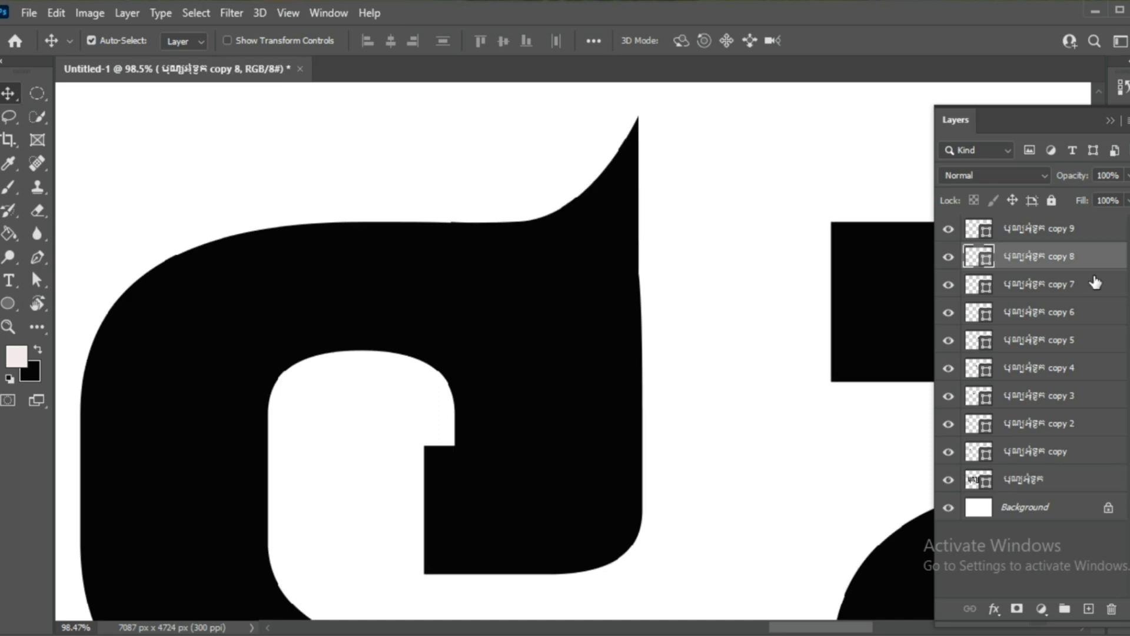
- Move the copy 9 spike piece up and left toward the top bar
left_click_drag(711, 470, 397, 475)
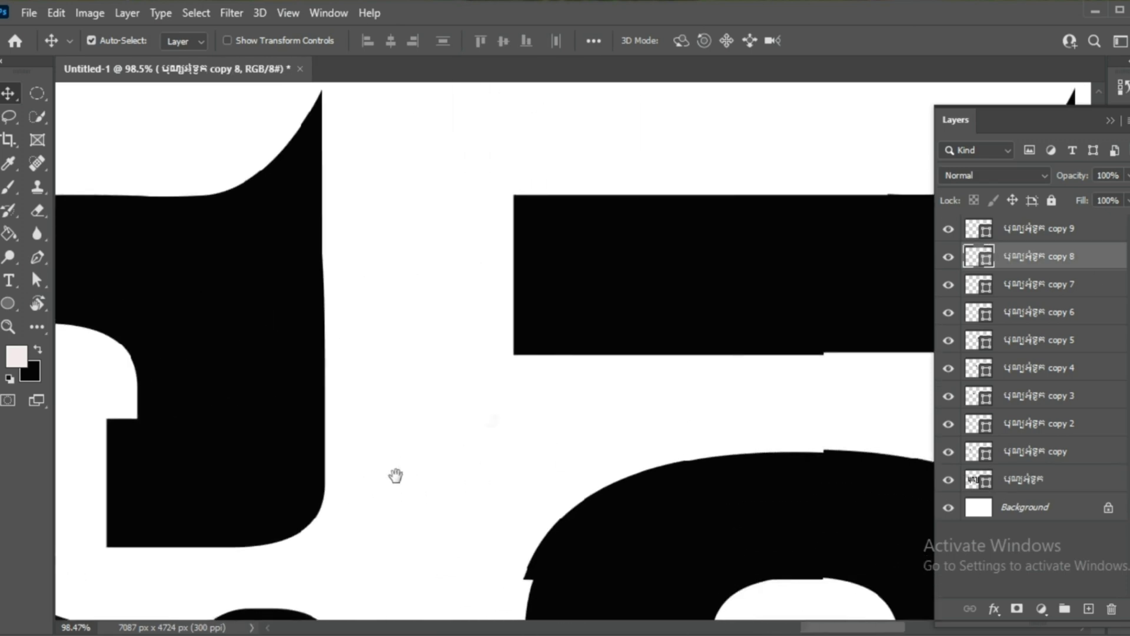
left_click_drag(1085, 235, 754, 312)
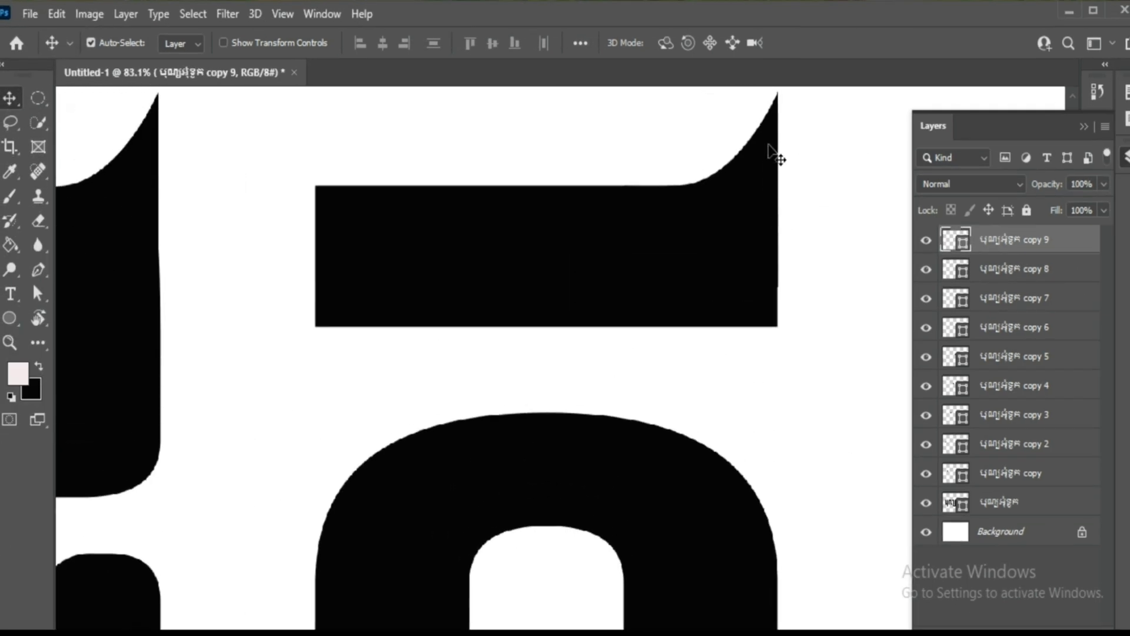
scroll(765, 171, "up", 1)
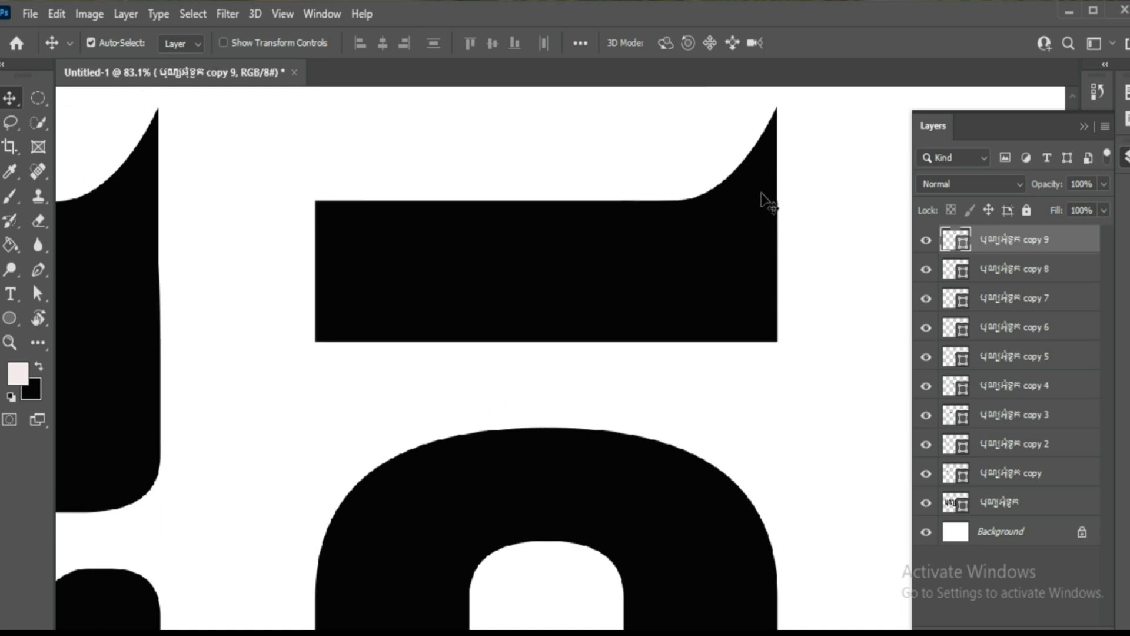
scroll(774, 200, "up", 3)
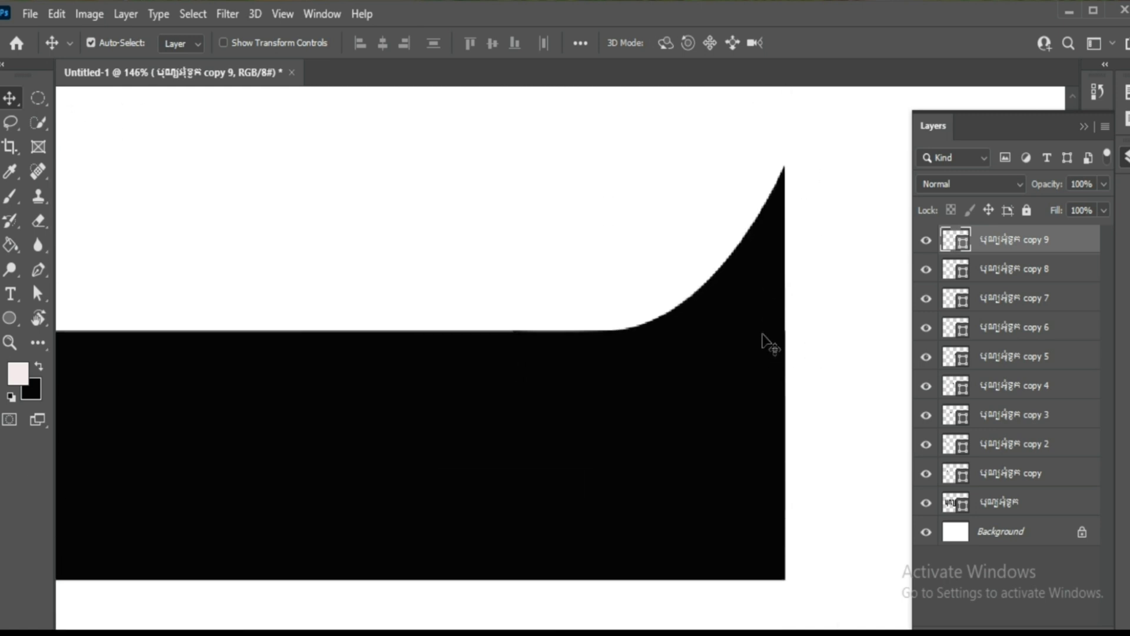
scroll(765, 339, "down", 2)
scroll(768, 332, "down", 3)
left_click_drag(766, 298, 490, 174)
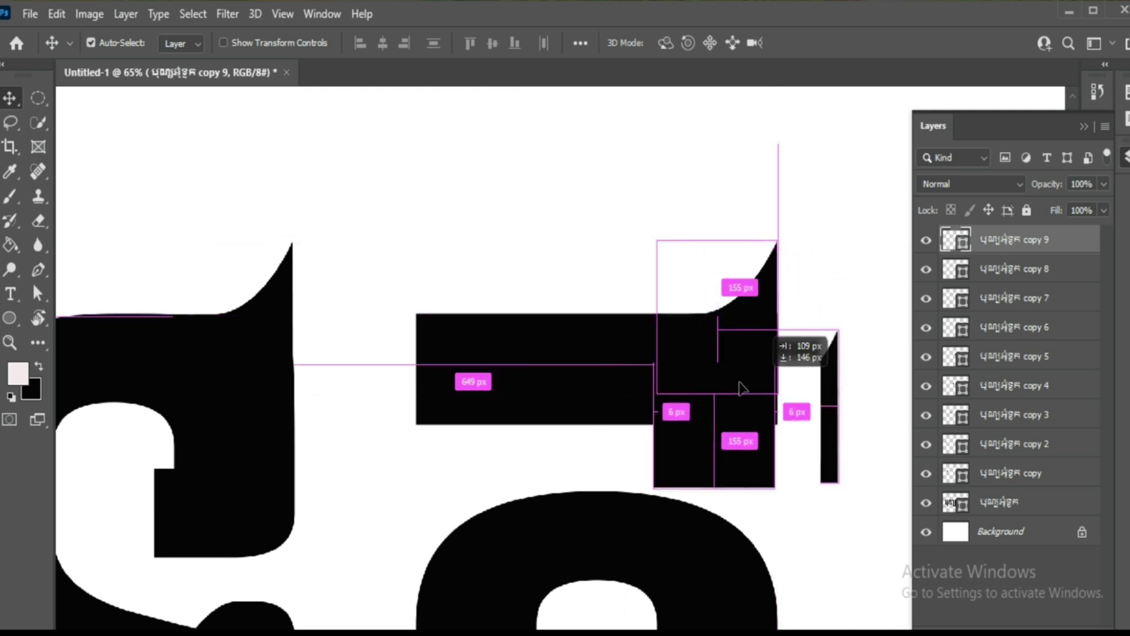
- Duplicate the spike, flip it horizontally and vertically, and place it under the bar's left end
key("ctrl+j")
key("ctrl+t")
right_click(464, 237)
left_click(513, 579)
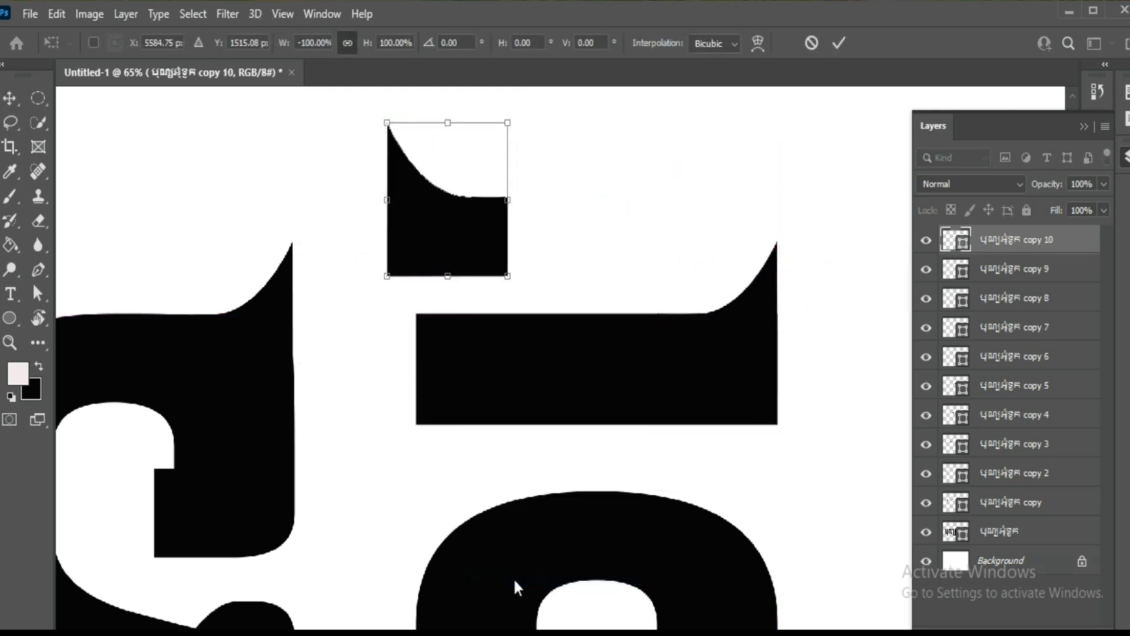
right_click(434, 241)
left_click(480, 605)
left_click_drag(424, 272, 452, 389)
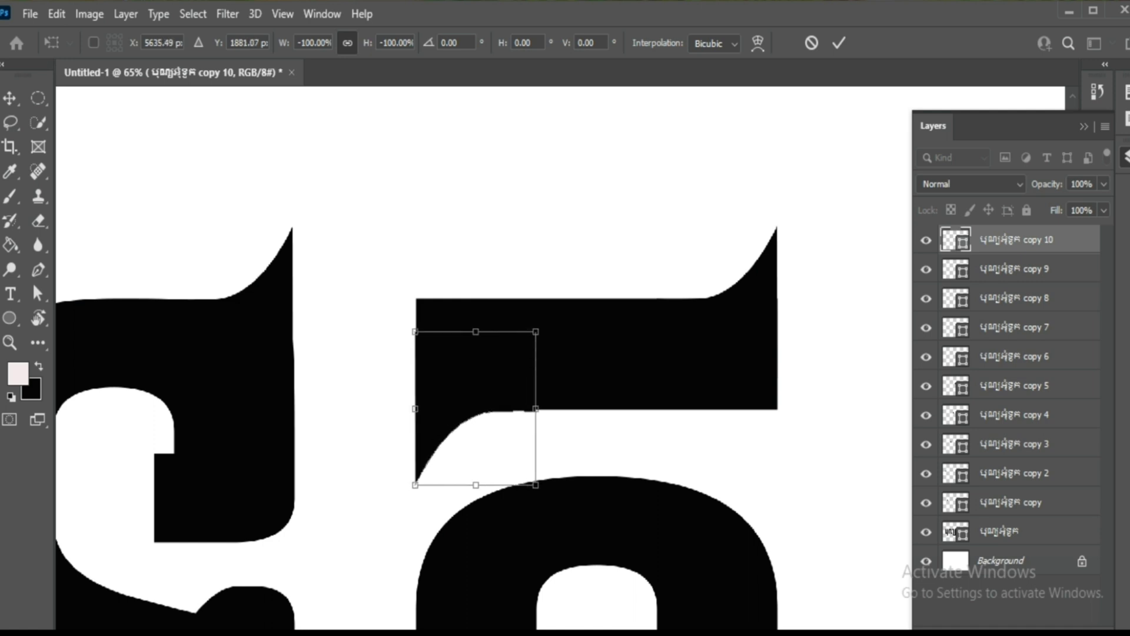
- Remove the sharp top-left corner anchor from the bar on the base shape layer
key("Return")
scroll(487, 353, "down", 1)
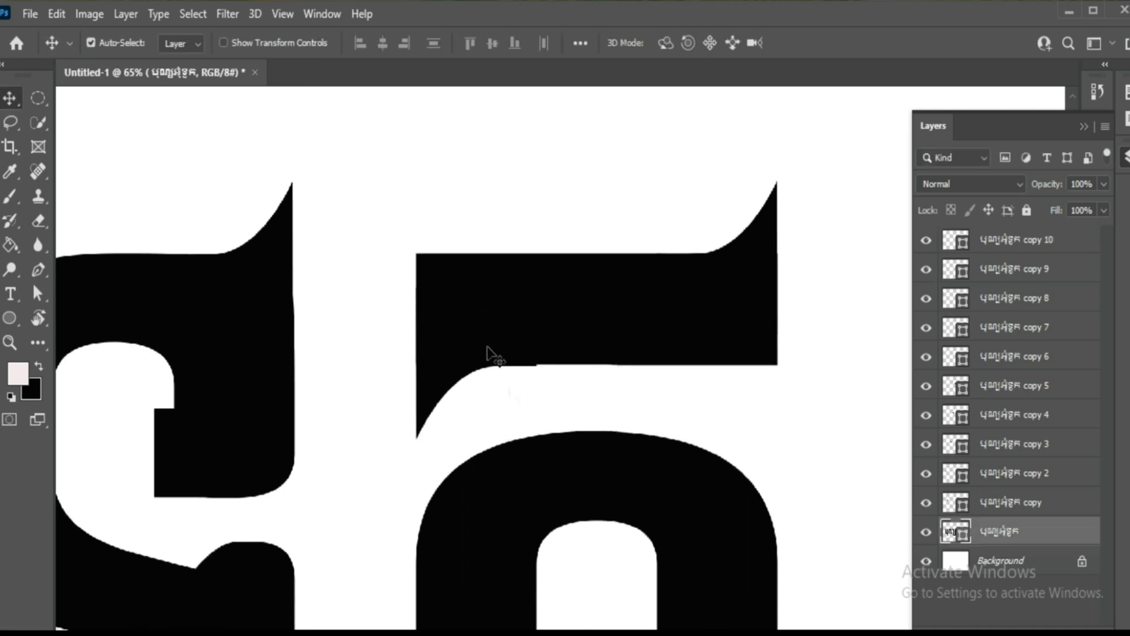
scroll(454, 323, "down", 3)
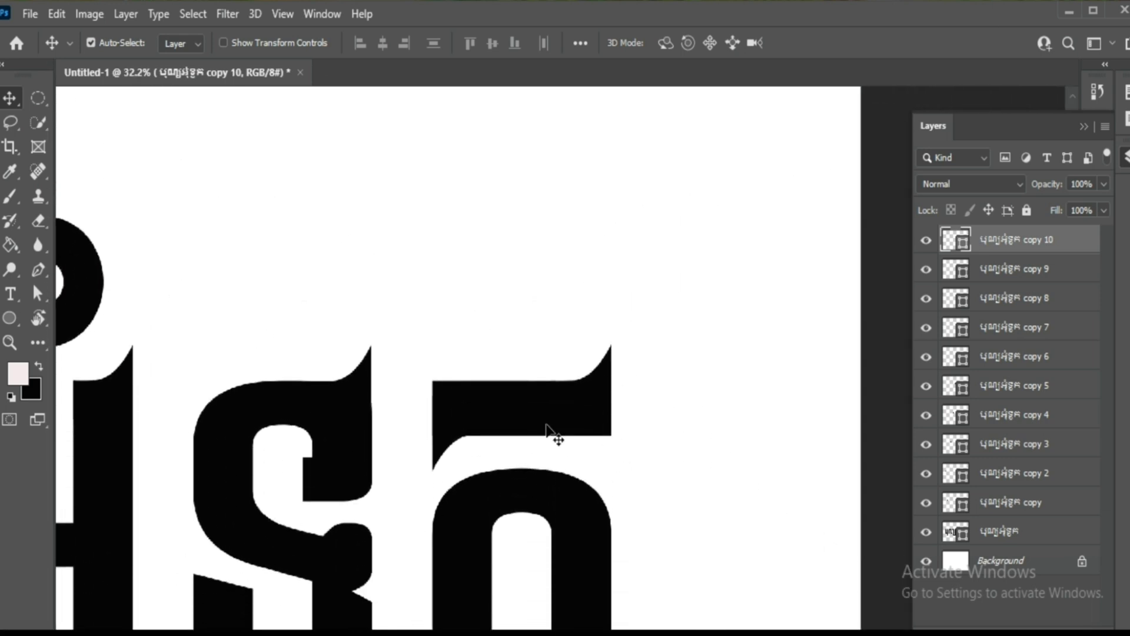
scroll(555, 436, "up", 1)
scroll(479, 409, "up", 1)
scroll(430, 335, "up", 1)
left_click(972, 533)
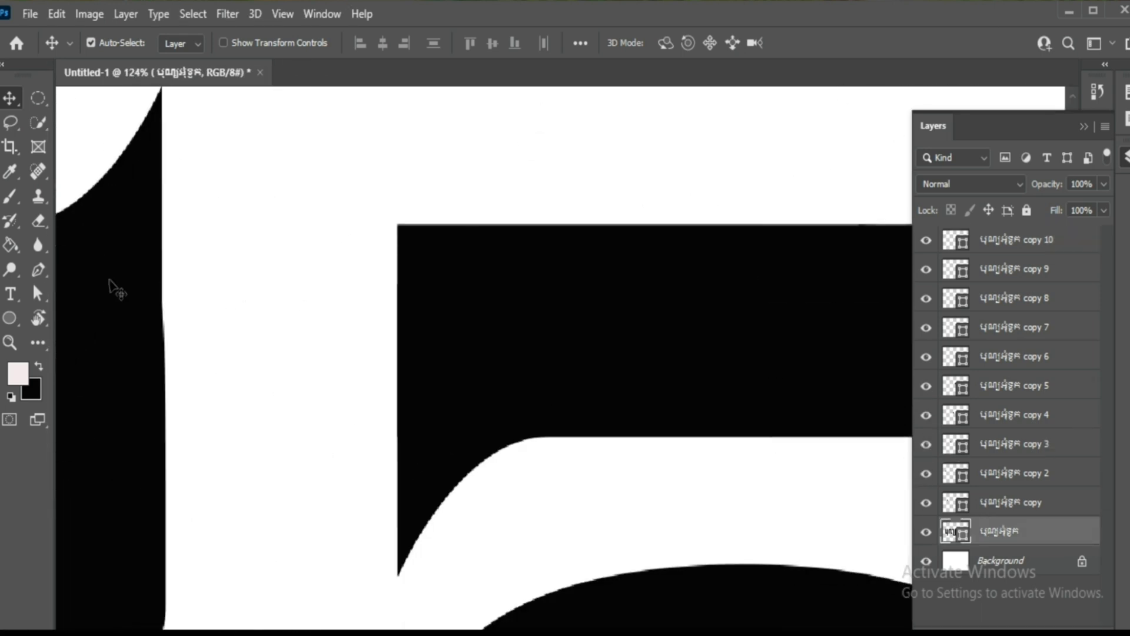
key("a")
left_click(39, 272)
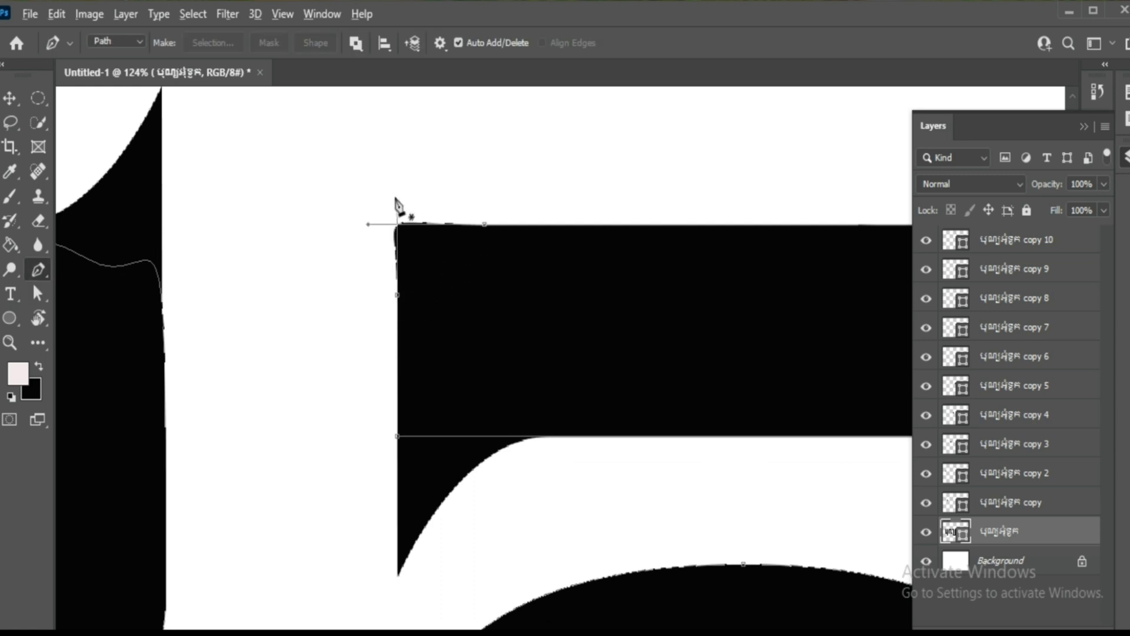
left_click(398, 279)
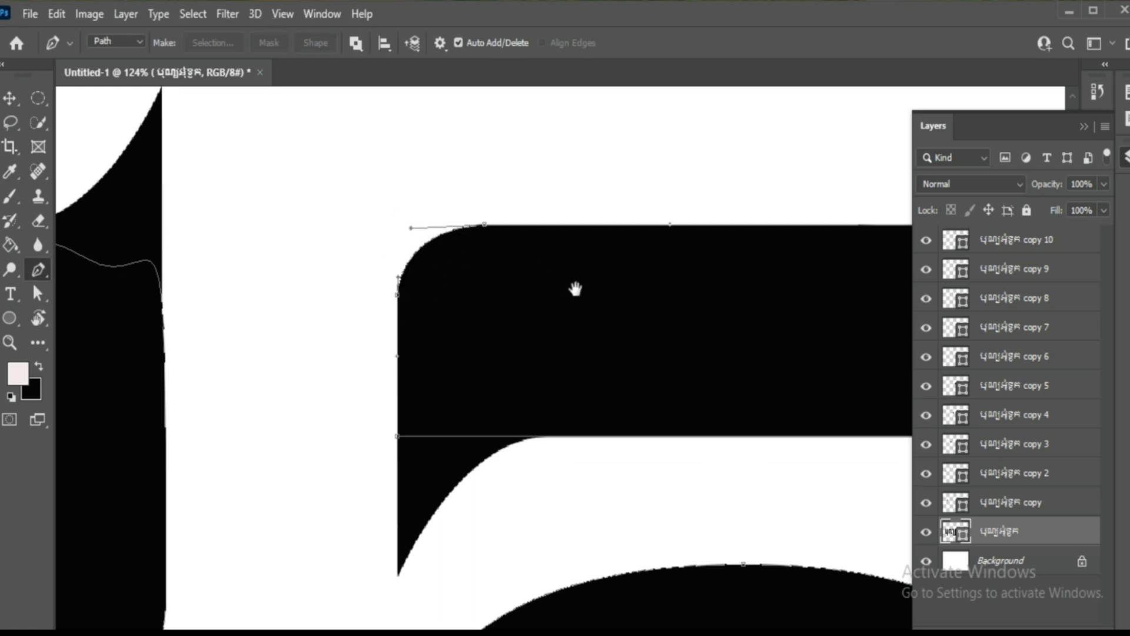
- Round the bar's bottom-right corner with a new bottom-edge anchor and curved handles
left_click_drag(575, 290, 301, 286)
left_click(726, 426)
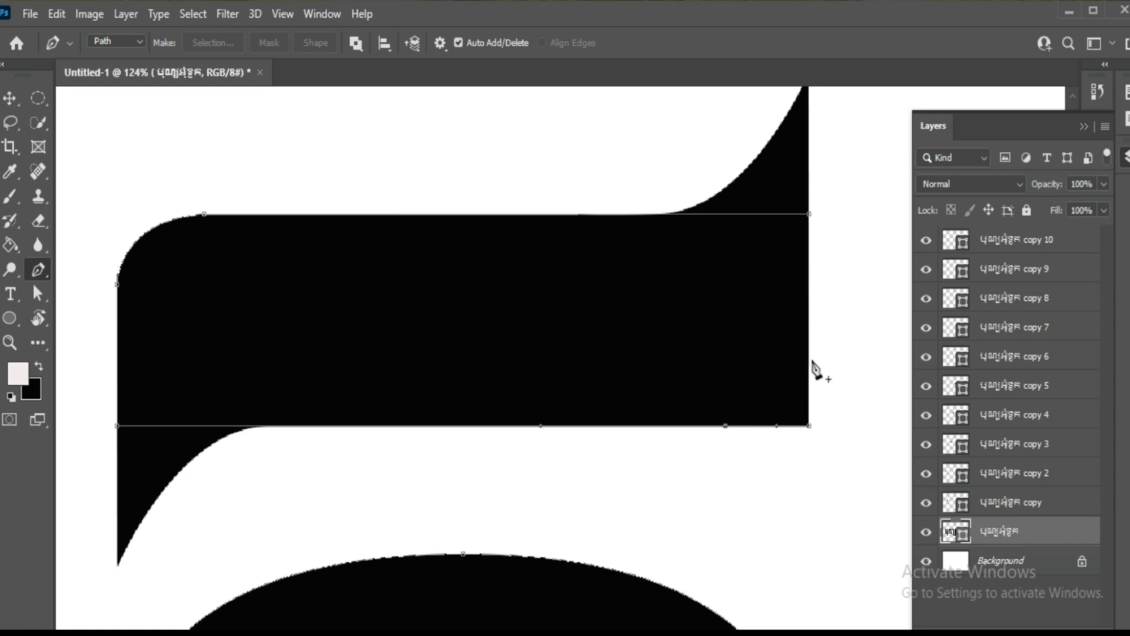
left_click_drag(814, 421, 806, 442)
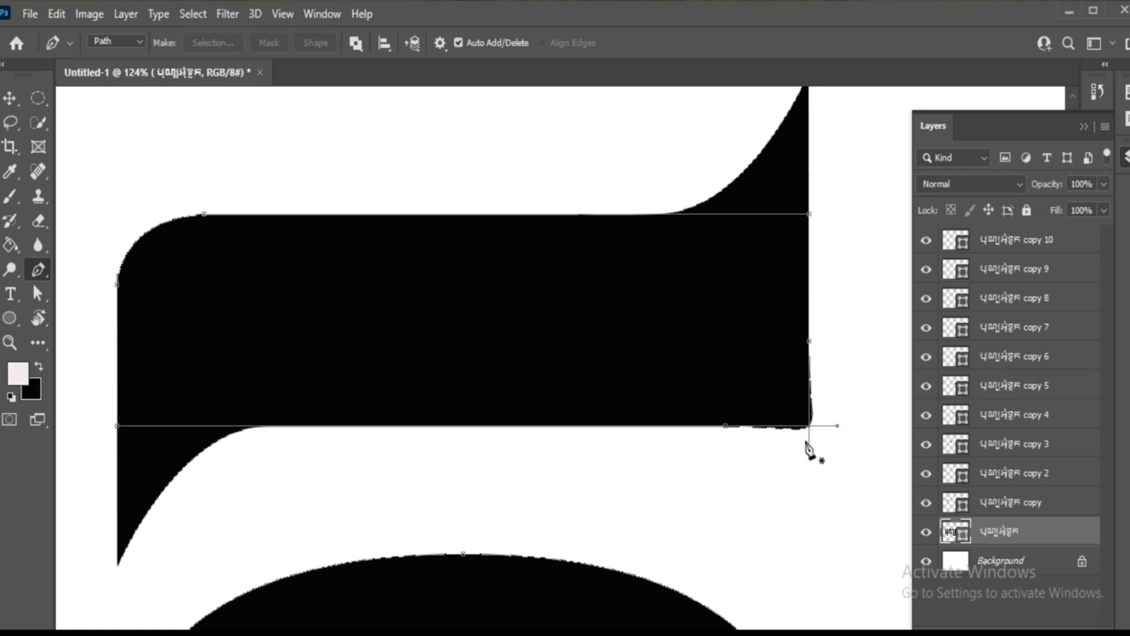
left_click(40, 290)
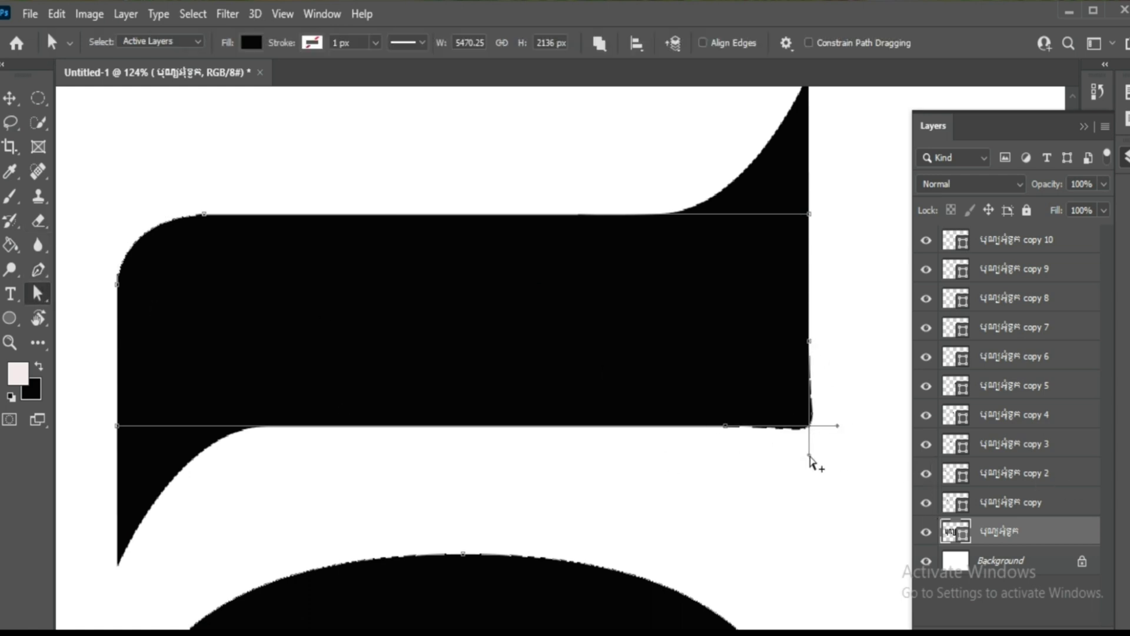
left_click_drag(815, 415, 801, 430)
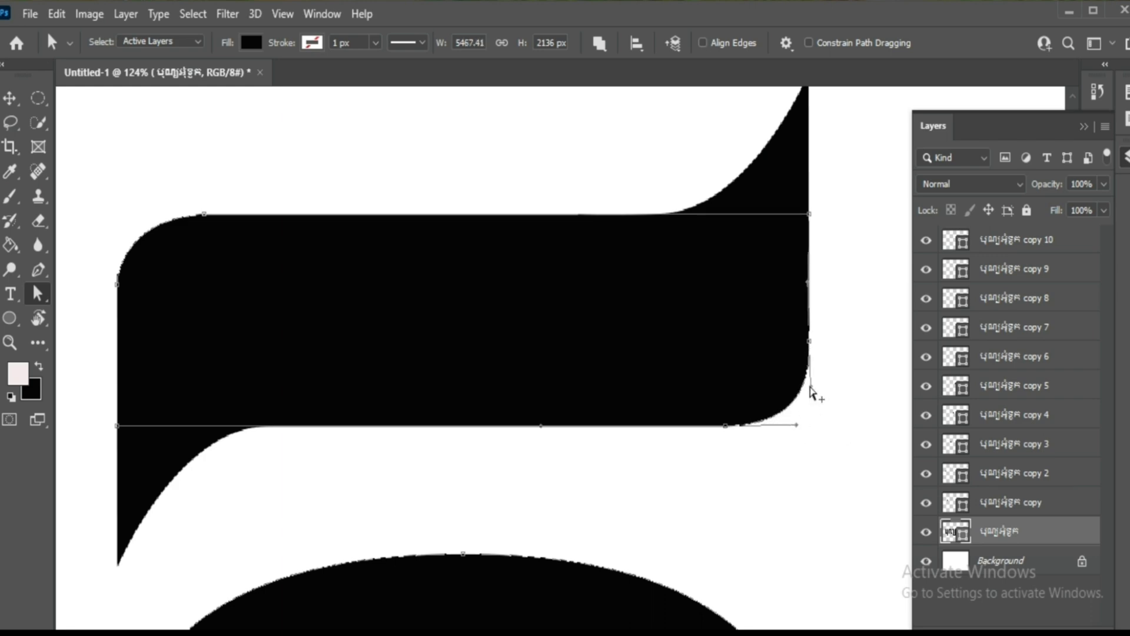
scroll(812, 396, "down", 2)
scroll(795, 449, "down", 1)
mouse_move(376, 288)
left_mouse_down()
mouse_move(613, 184)
mouse_move(639, 185)
left_mouse_up()
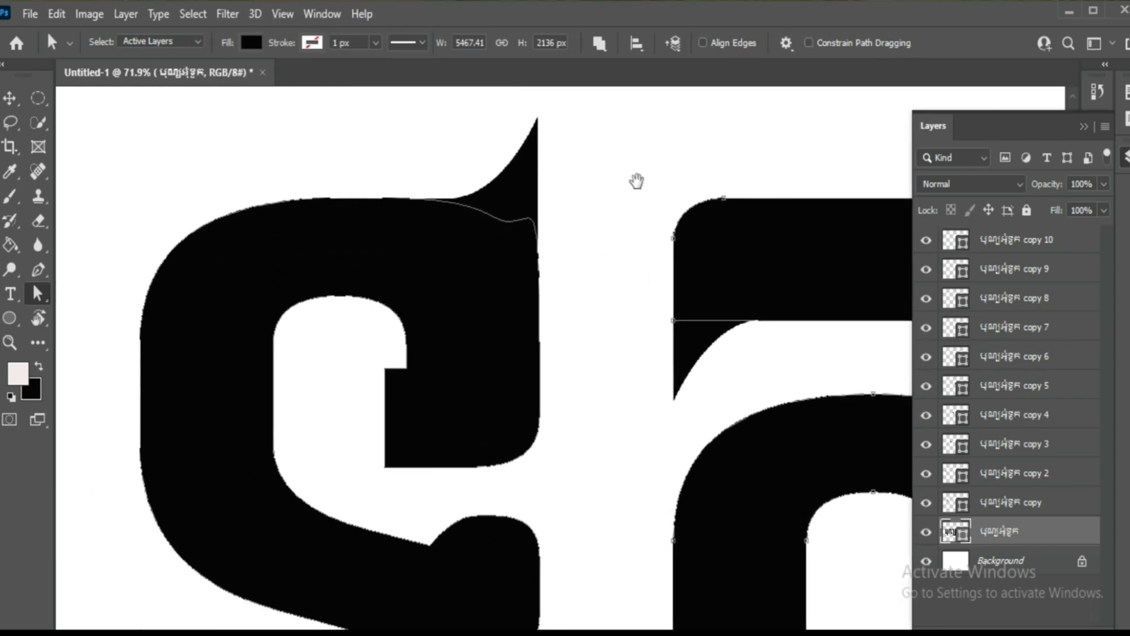
- Copy the hook piece, flip it horizontally and vertically, and fit it against the left stem
left_click_drag(378, 383, 423, 286)
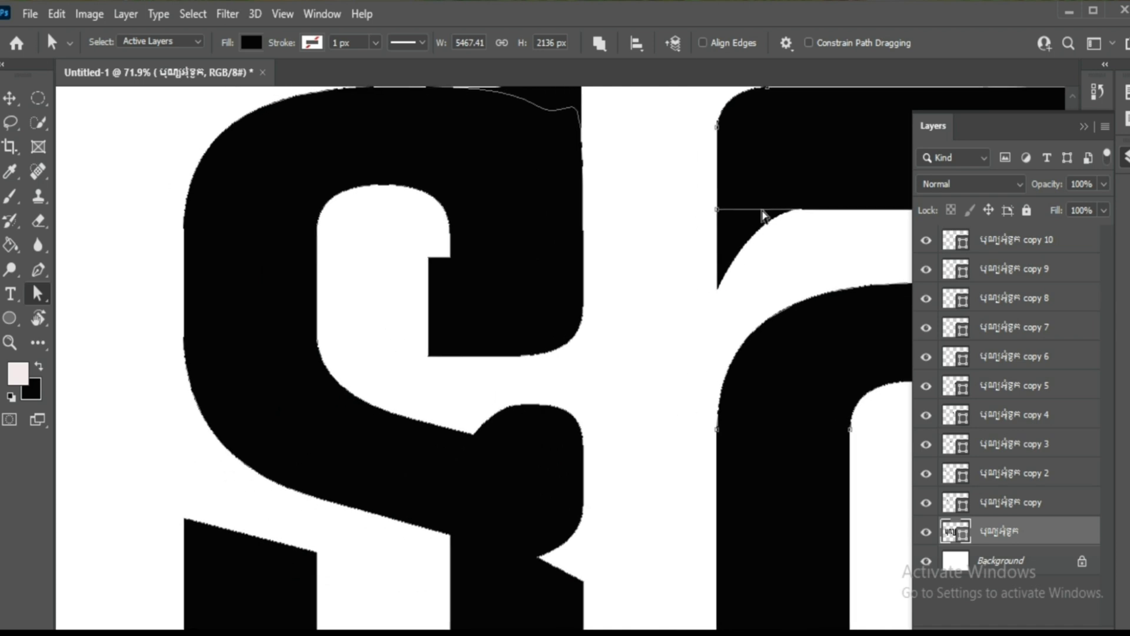
key("v")
mouse_move(757, 255)
left_mouse_down()
mouse_move(200, 495)
mouse_move(113, 438)
left_mouse_up()
key("ctrl+alt+t")
right_click(151, 389)
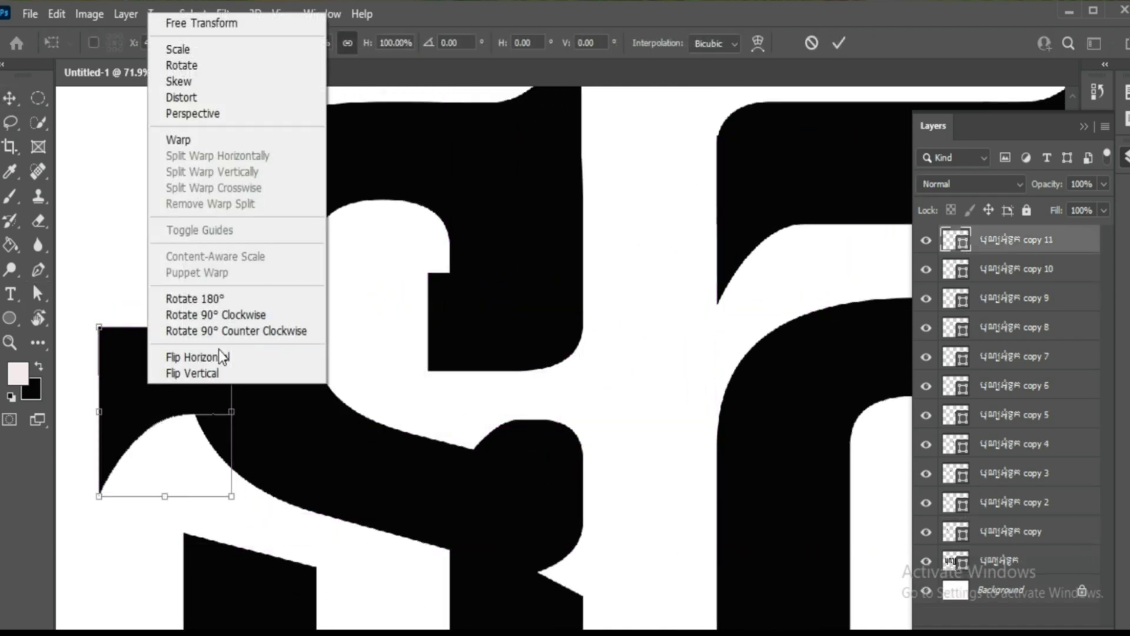
left_click(217, 349)
right_click(180, 380)
left_click(207, 360)
mouse_move(165, 458)
left_mouse_down()
mouse_move(253, 564)
mouse_move(247, 579)
left_mouse_up()
scroll(824, 432, "down", 2)
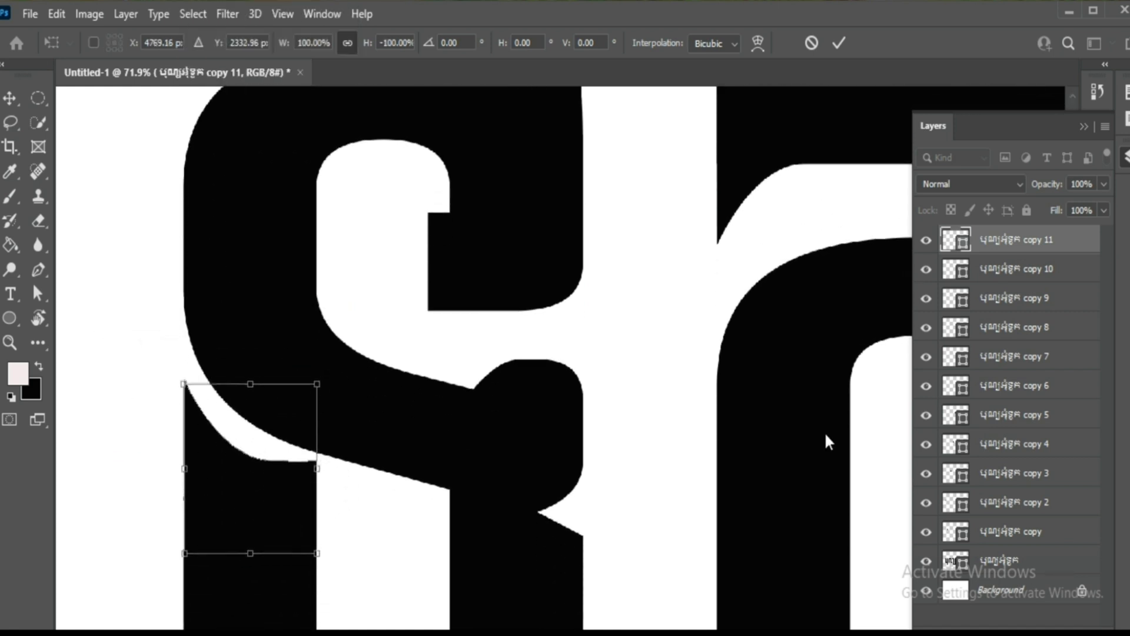
key("Down")
key("Down")
key("Down")
key("Down")
key("Down")
key("Down")
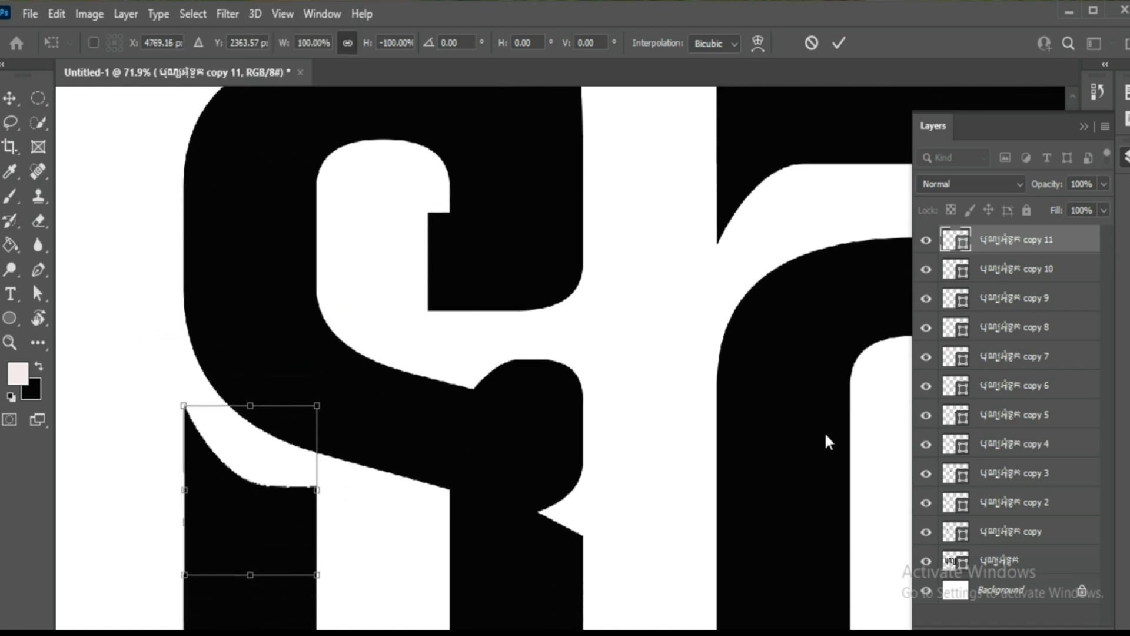
scroll(472, 396, "up", 2)
scroll(156, 303, "down", 5)
key("Return")
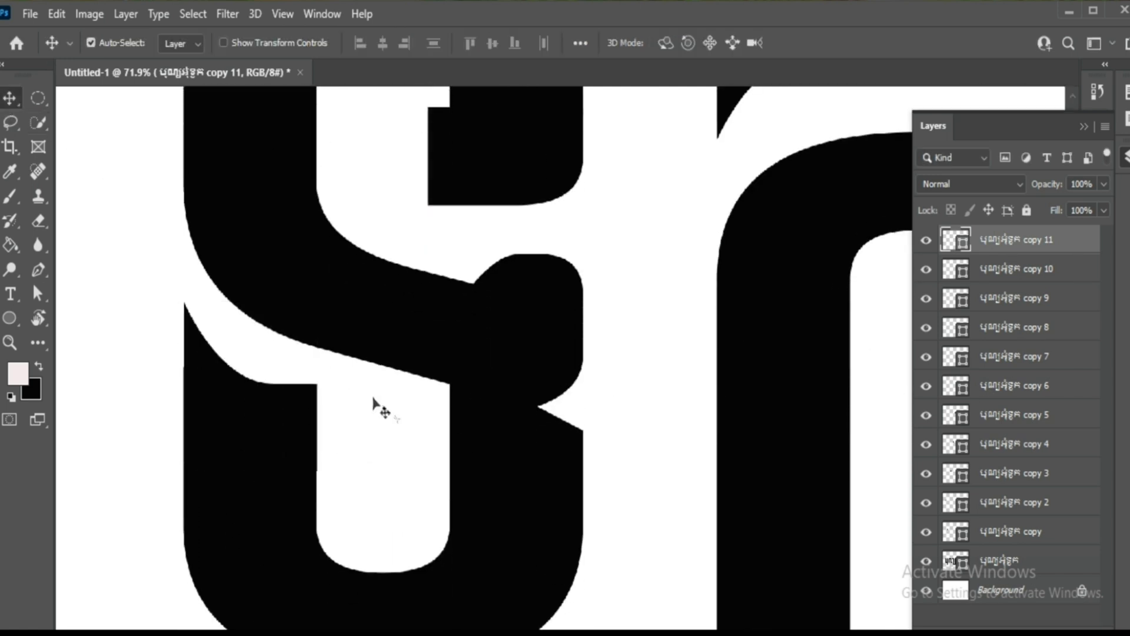
- Move the black piece into position on the ទ letter
scroll(564, 264, "up", 2)
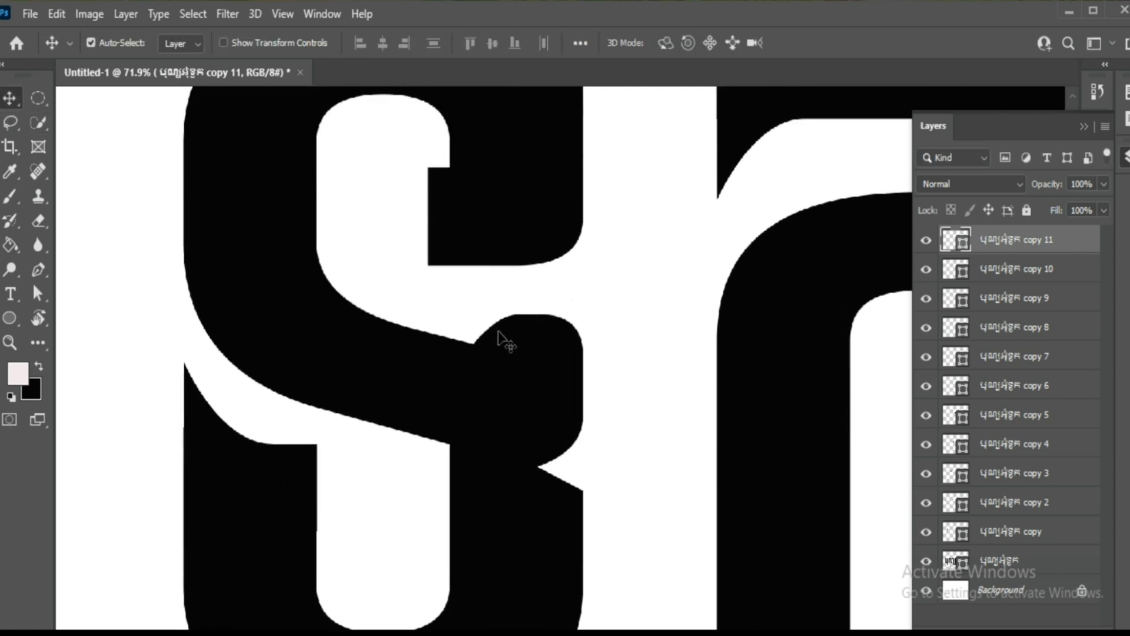
scroll(353, 400, "up", 1)
scroll(209, 447, "up", 3)
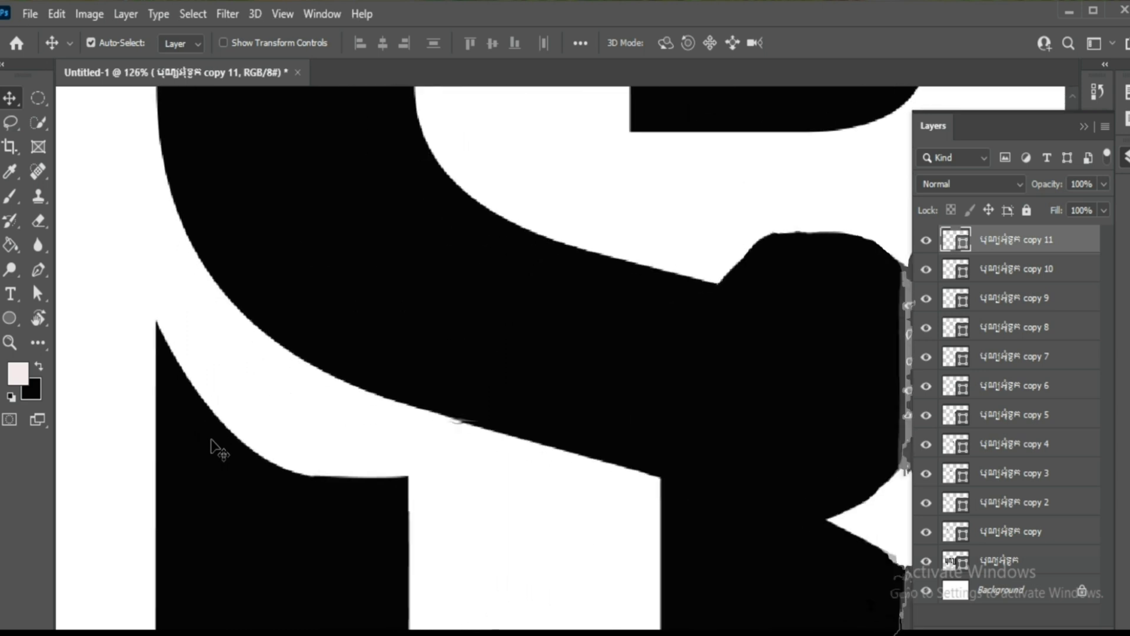
scroll(202, 379, "up", 1)
mouse_move(202, 379)
left_mouse_down()
mouse_move(459, 353)
mouse_move(681, 232)
left_mouse_up()
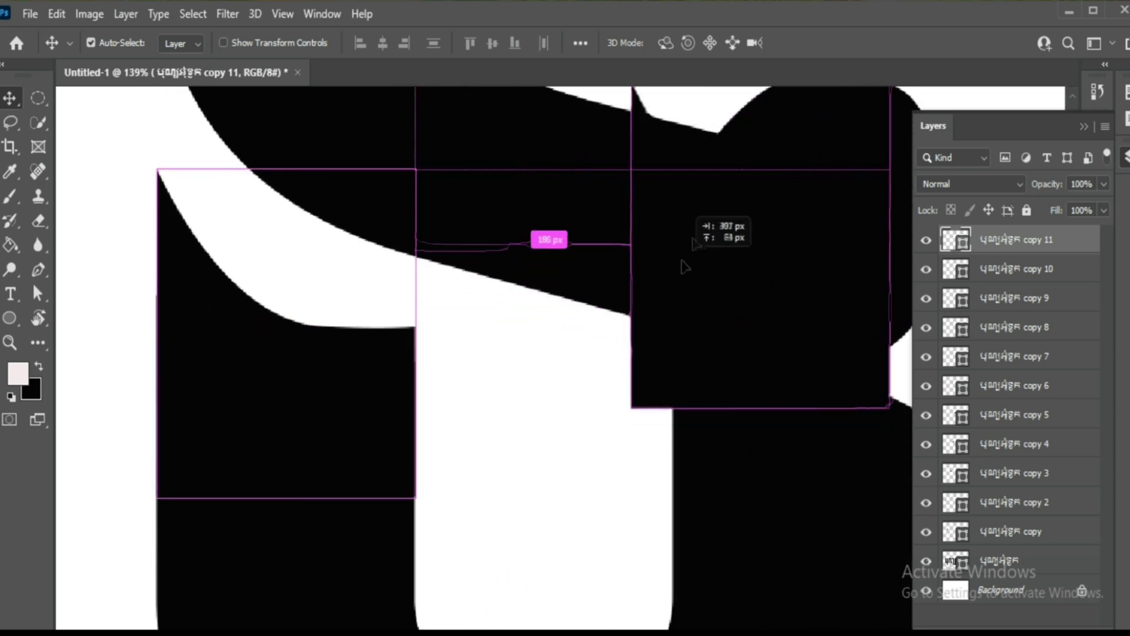
- Duplicate the piece, flip it vertically and horizontally, and nudge it into the ទ junction
mouse_move(530, 383)
left_mouse_down()
mouse_move(411, 303)
mouse_move(471, 215)
mouse_move(448, 259)
left_mouse_up()
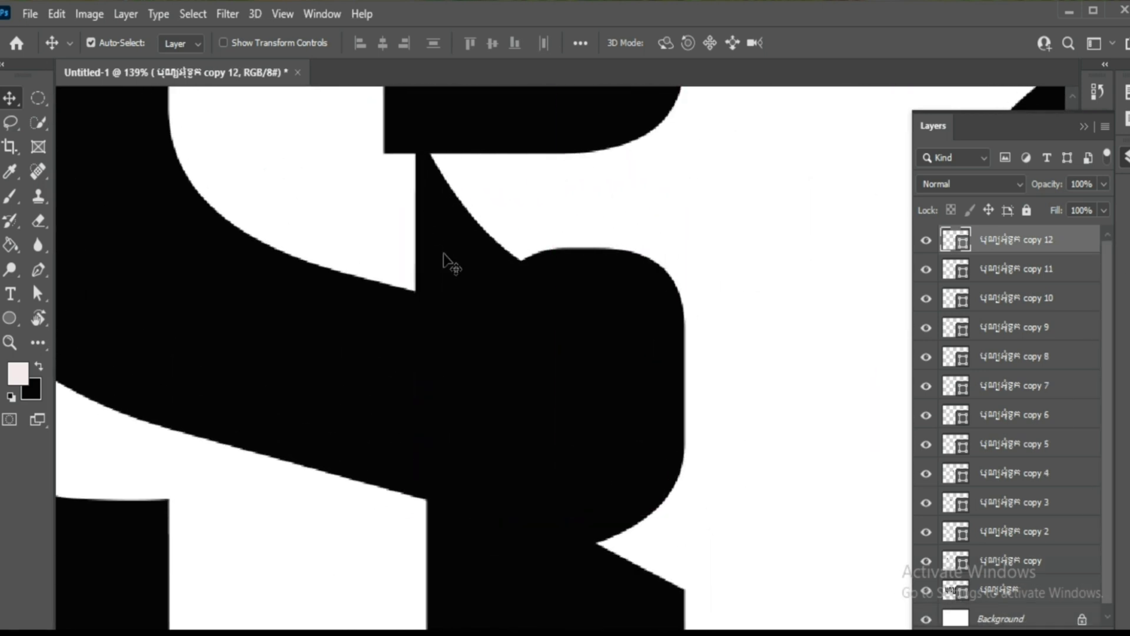
right_click(454, 262)
left_click(666, 225)
key("ctrl")
key("ctrl+t")
right_click(472, 260)
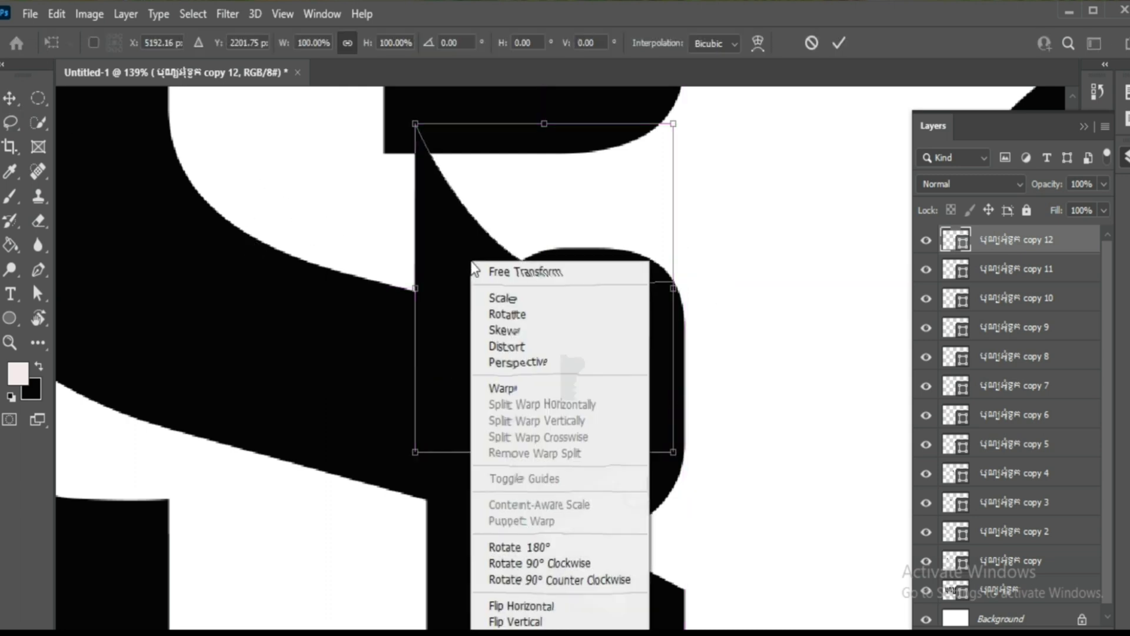
left_click(549, 622)
right_click(524, 394)
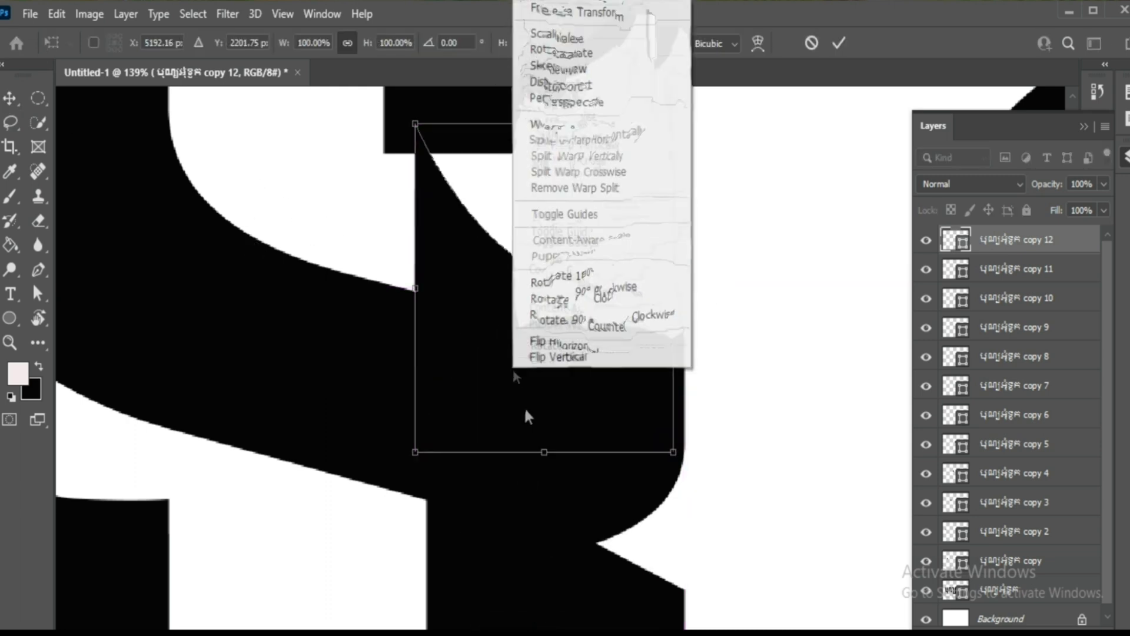
left_click(580, 346)
left_click_drag(599, 356, 609, 370)
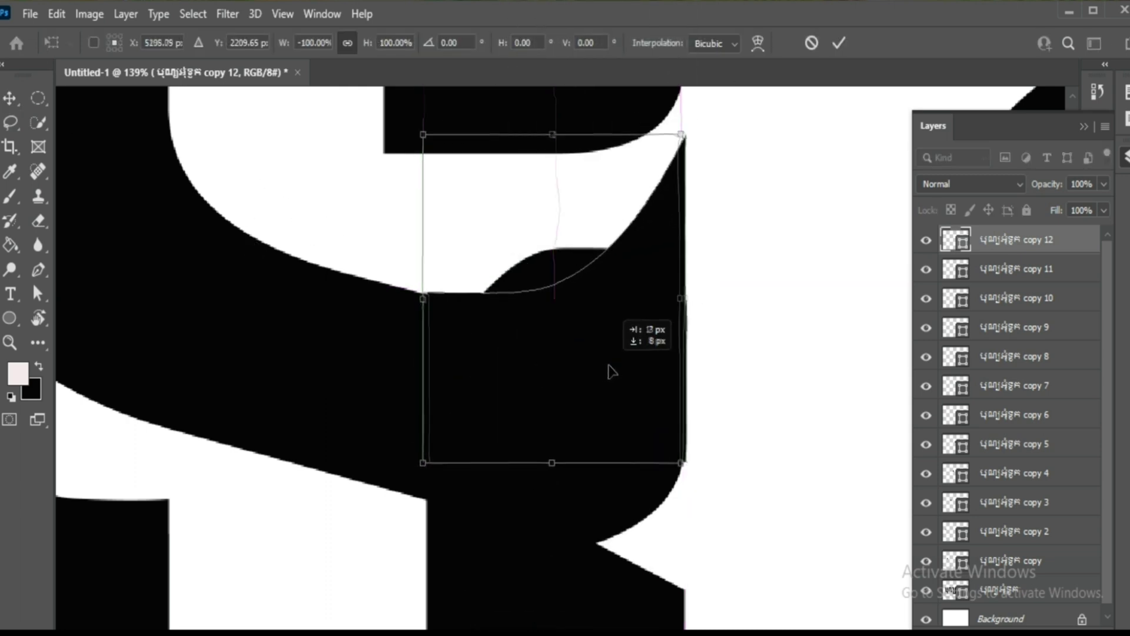
scroll(597, 381, "down", 3)
scroll(661, 377, "down", 2)
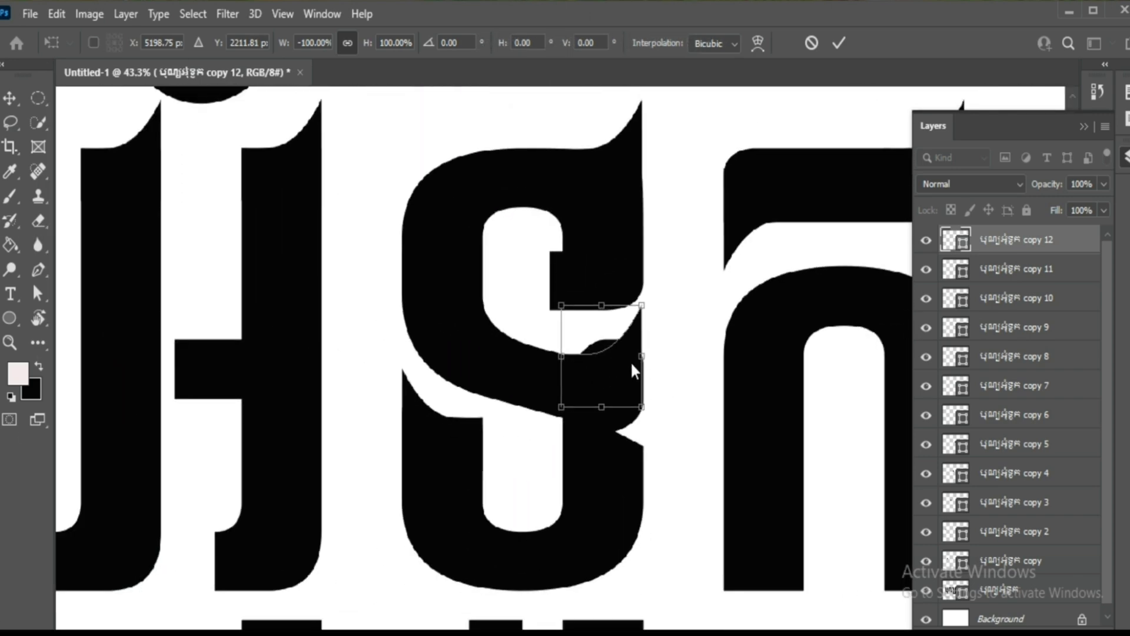
key("Return")
left_click(580, 512)
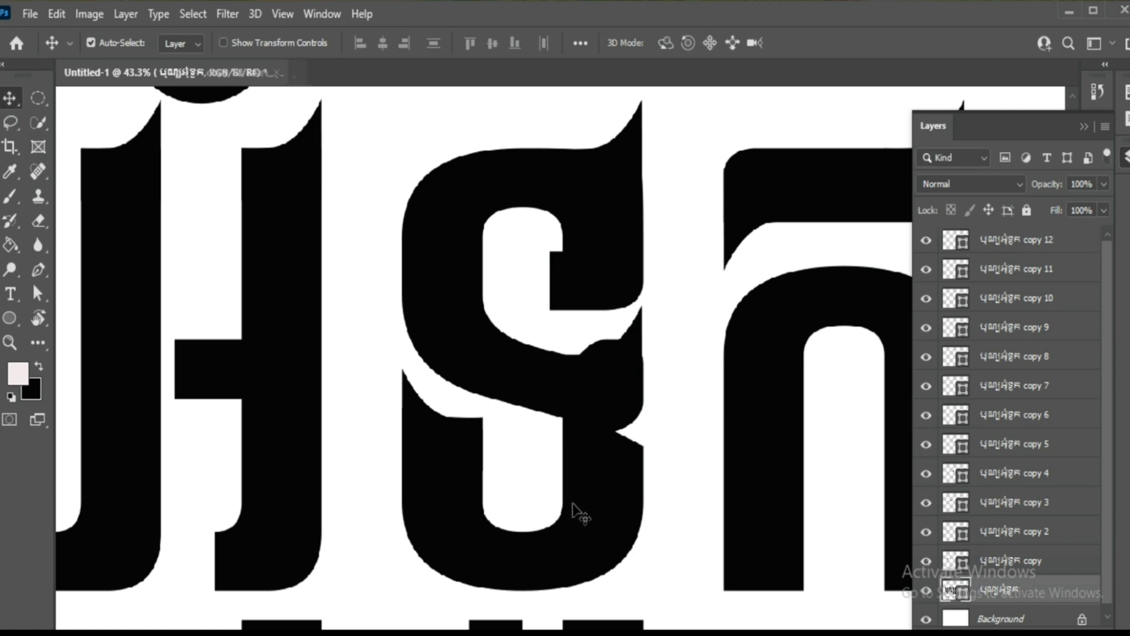
- Merge the flipped copy into the ទ letter's layer
scroll(610, 358, "down", 1)
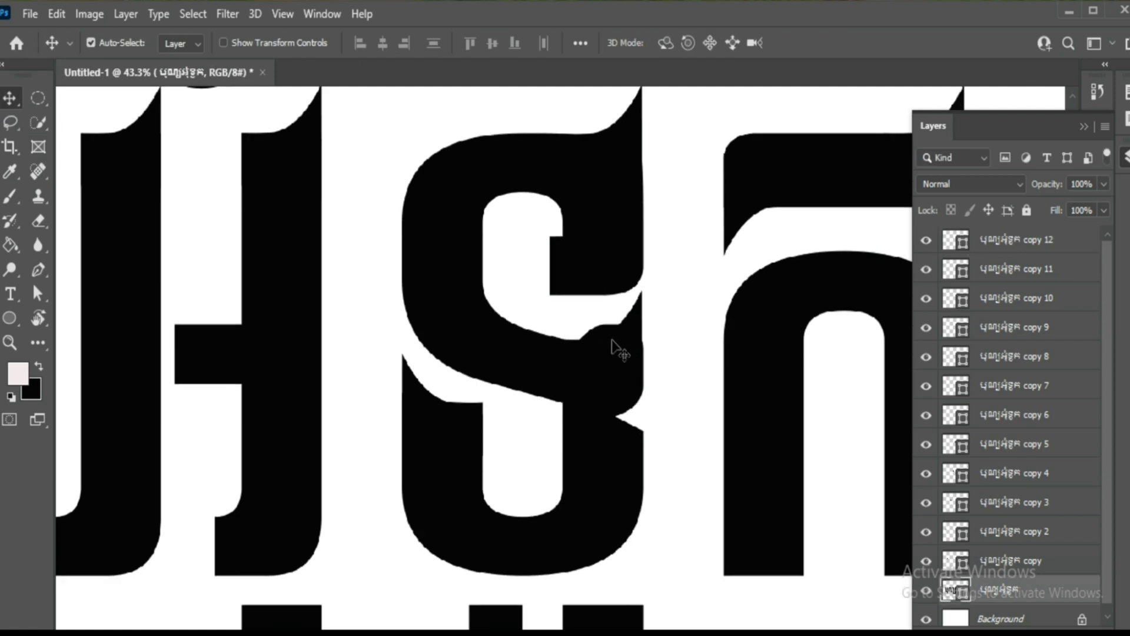
left_click(613, 347)
key("Delete")
scroll(606, 391, "down", 3)
left_click_drag(777, 379, 482, 489)
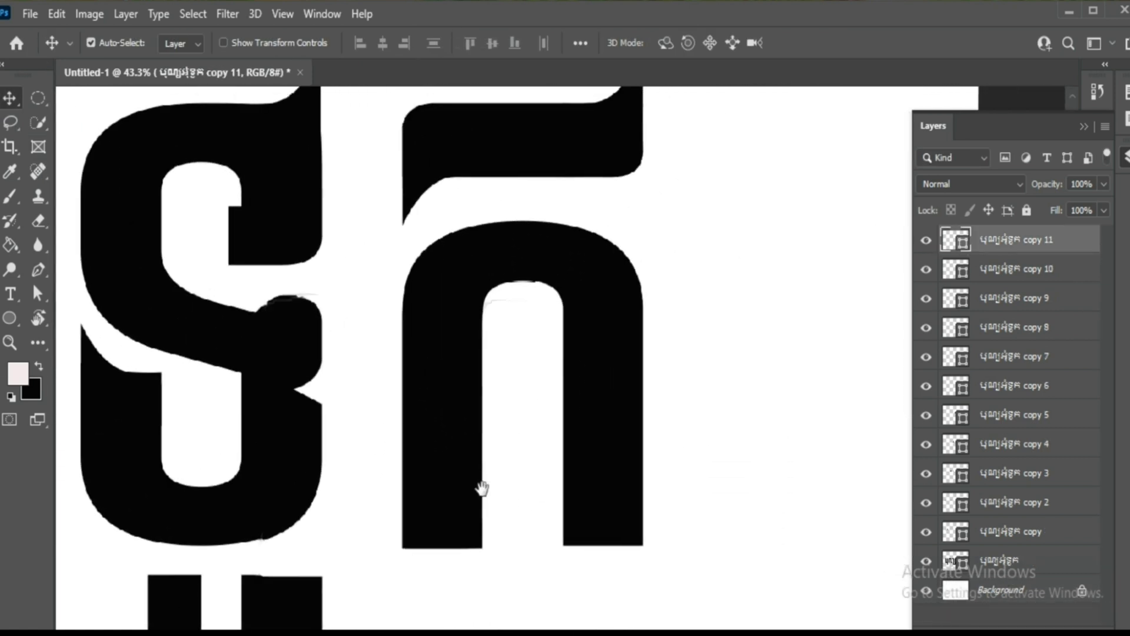
scroll(652, 383, "left", 5)
scroll(456, 563, "up", 3)
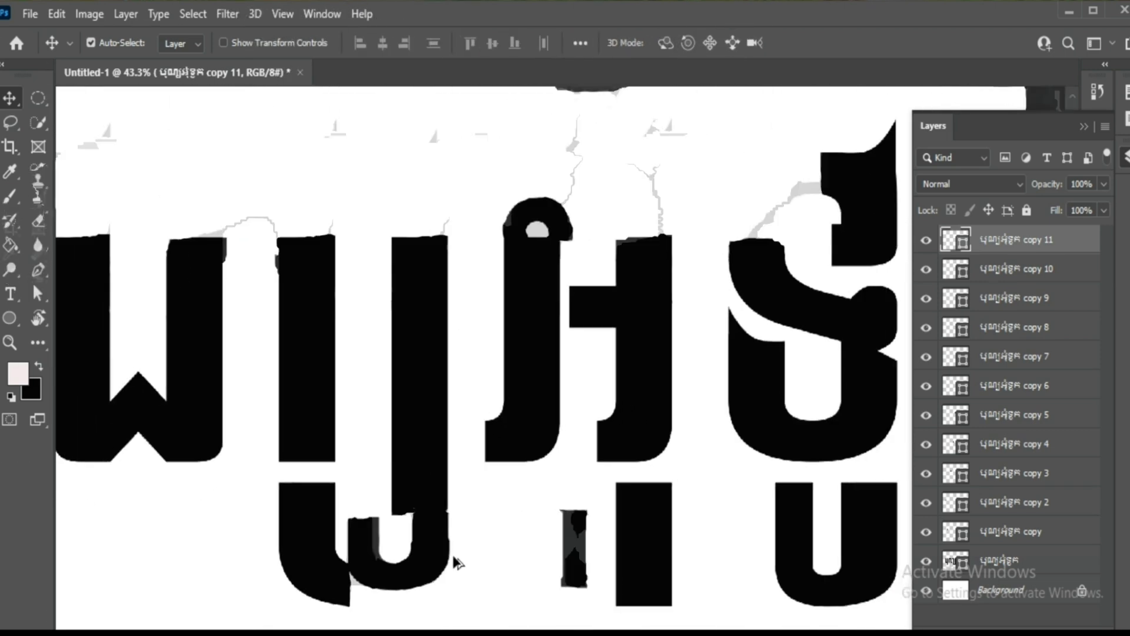
scroll(457, 562, "down", 4)
left_click_drag(501, 428, 442, 434)
scroll(560, 434, "up", 1)
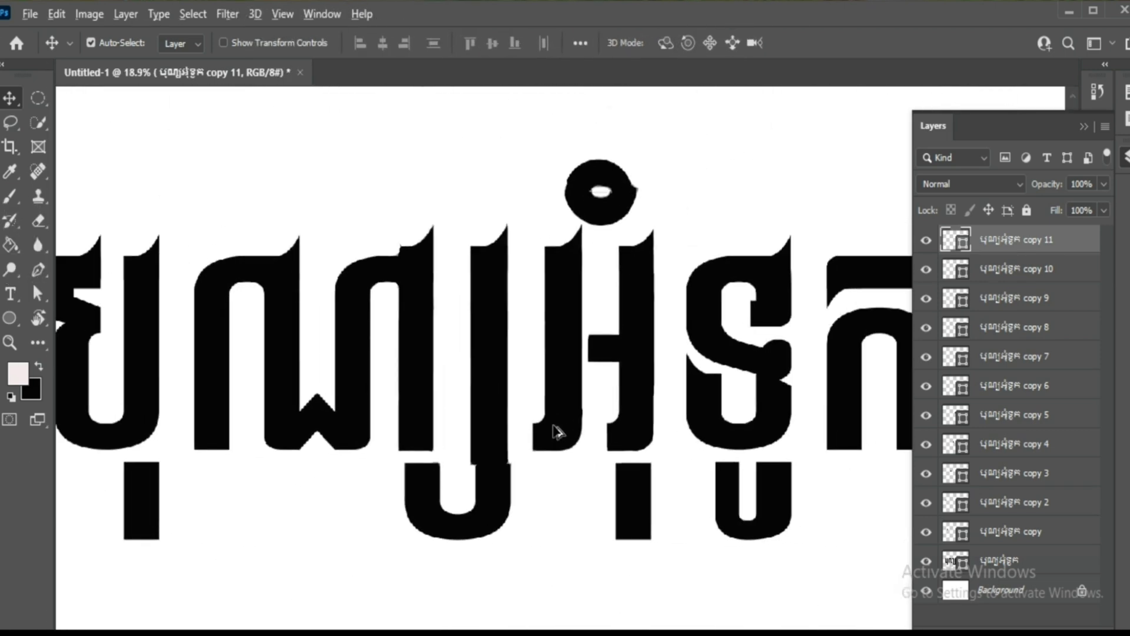
scroll(575, 409, "up", 3)
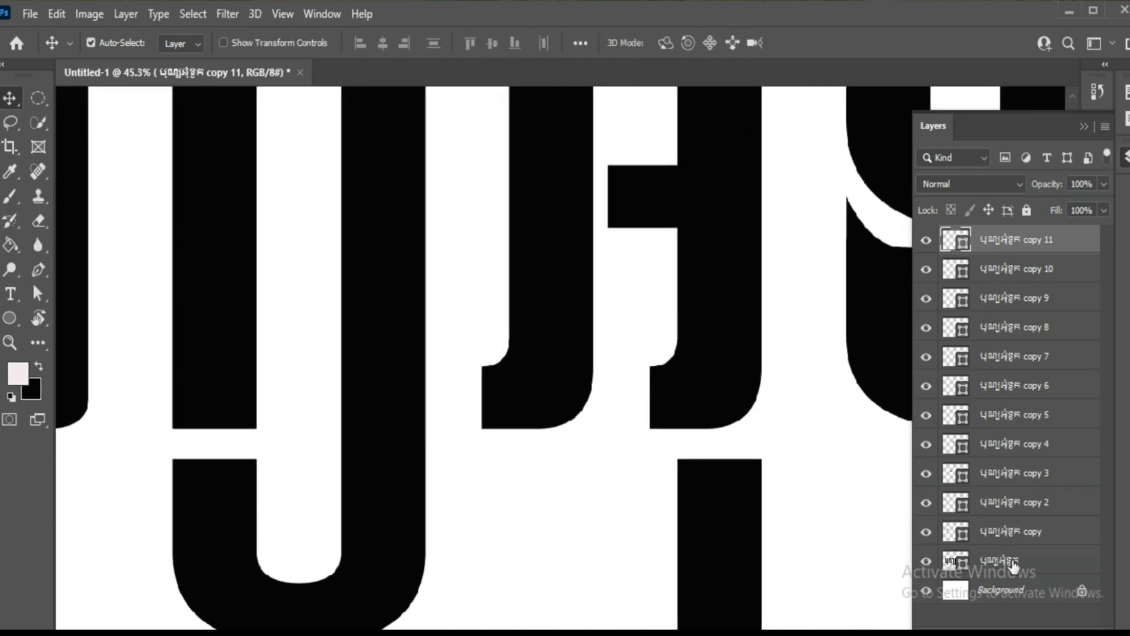
- Extend the J-stem's bottom curve leftward and pull its hook point up into a spike
left_click(1013, 562)
left_click(37, 293)
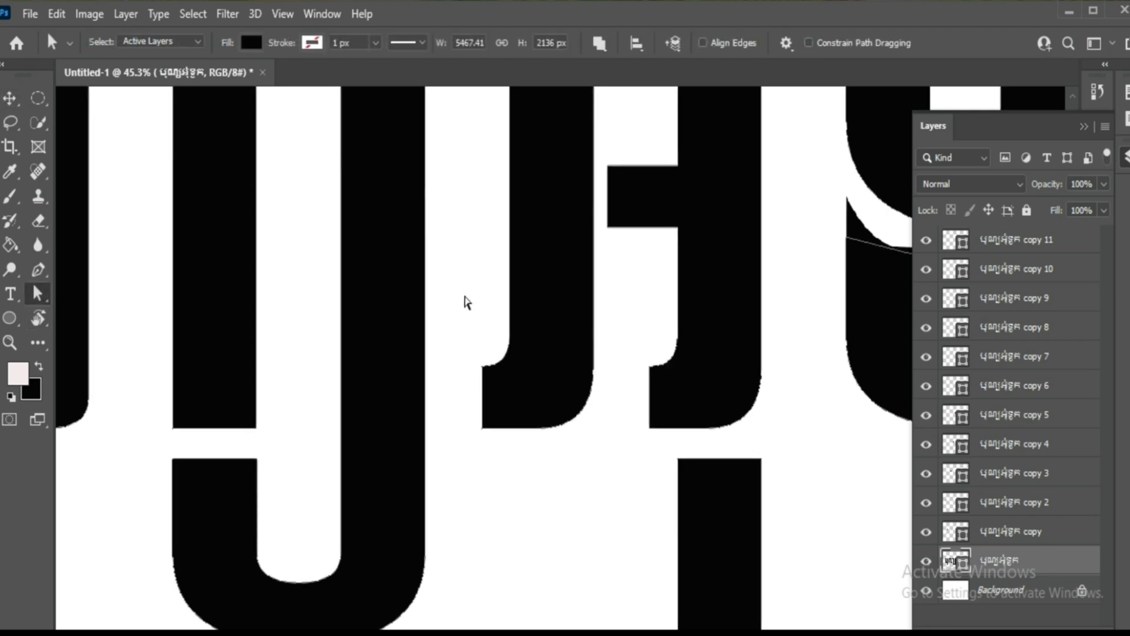
mouse_move(465, 296)
left_mouse_down()
mouse_move(548, 447)
mouse_move(484, 447)
mouse_move(447, 353)
mouse_move(507, 368)
mouse_move(537, 449)
mouse_move(505, 444)
left_mouse_up()
left_click(33, 275)
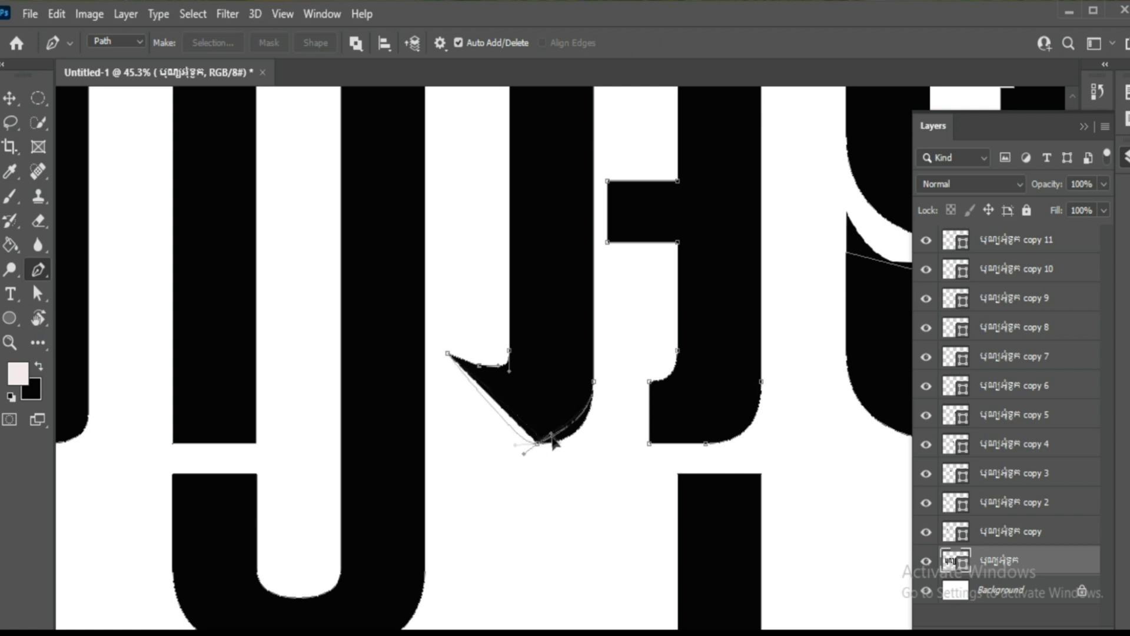
left_click(36, 294)
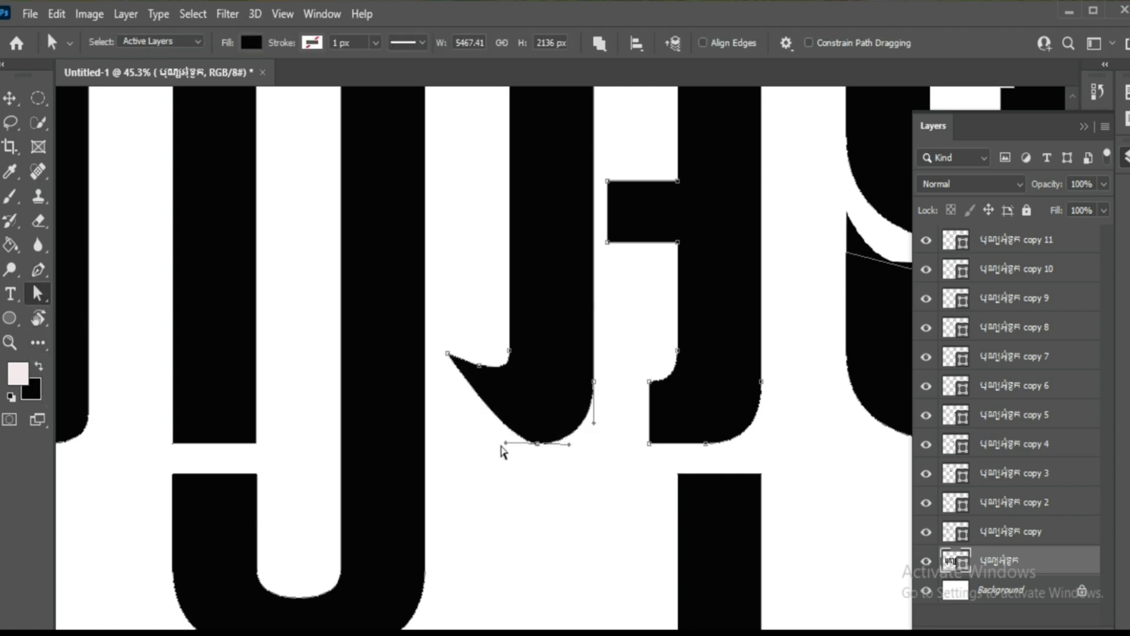
left_click_drag(507, 444, 450, 444)
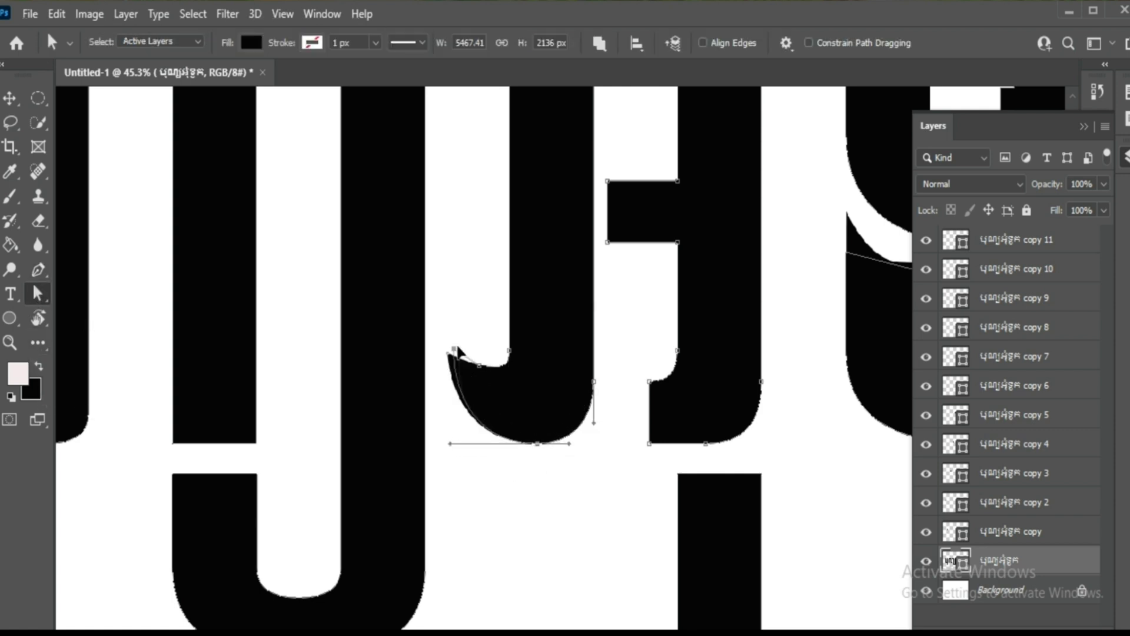
left_click_drag(457, 350, 474, 327)
left_click(487, 444)
left_click_drag(449, 444, 425, 444)
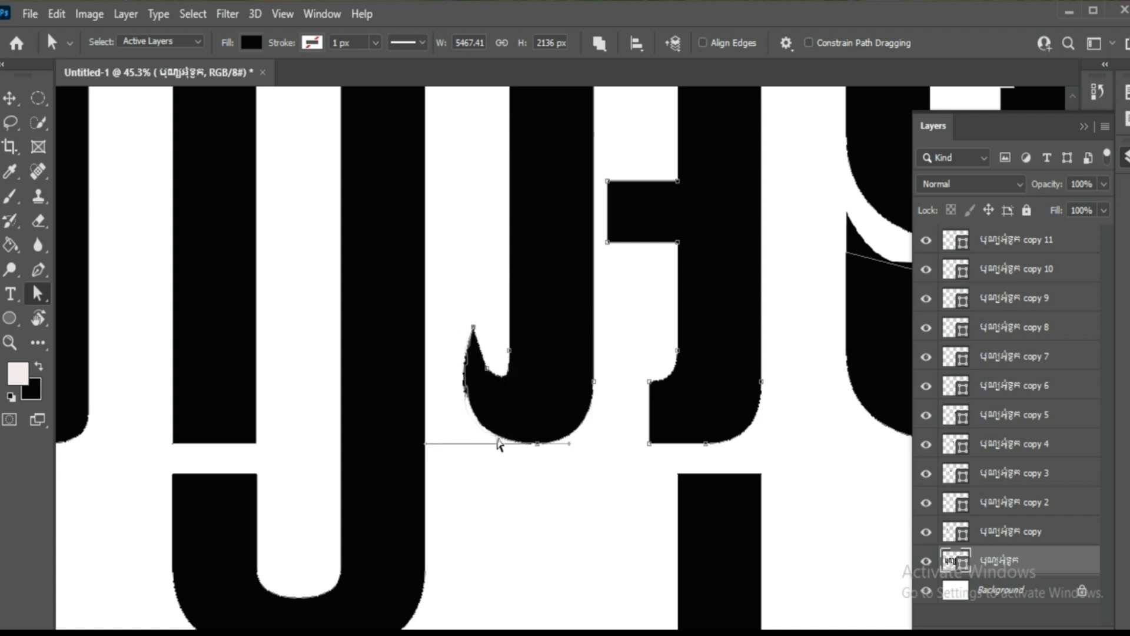
- Curve the hook's inner corner and copy the hooked stem onto a new layer
scroll(499, 391, "up", 1, "alt")
scroll(499, 391, "up", 2, "alt")
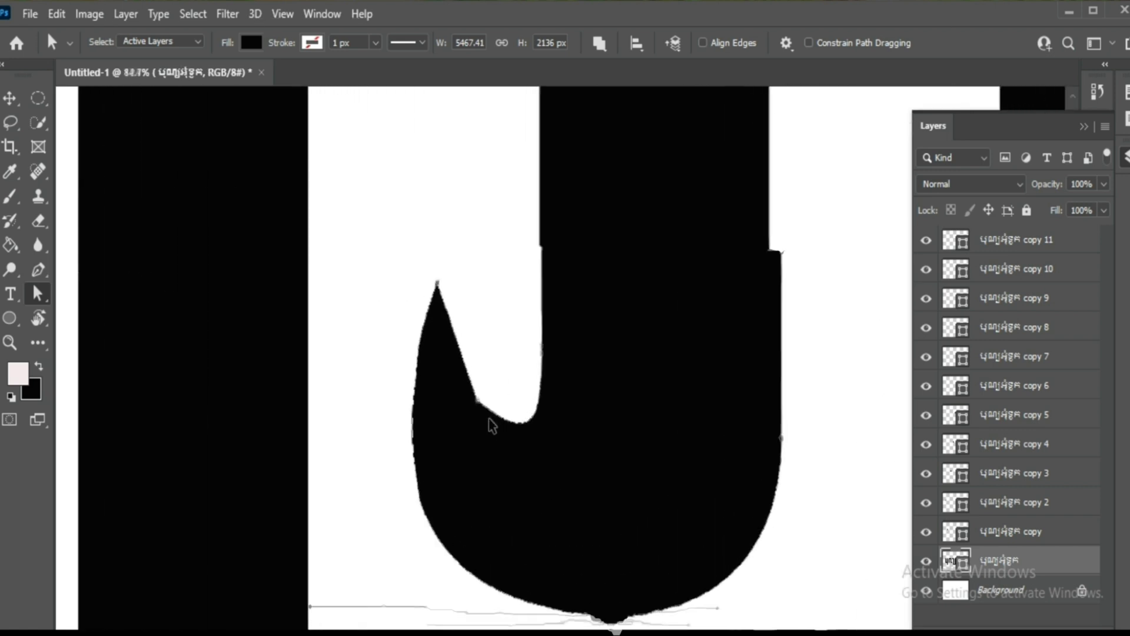
scroll(489, 406, "up", 2, "alt")
left_click(476, 415)
key("p")
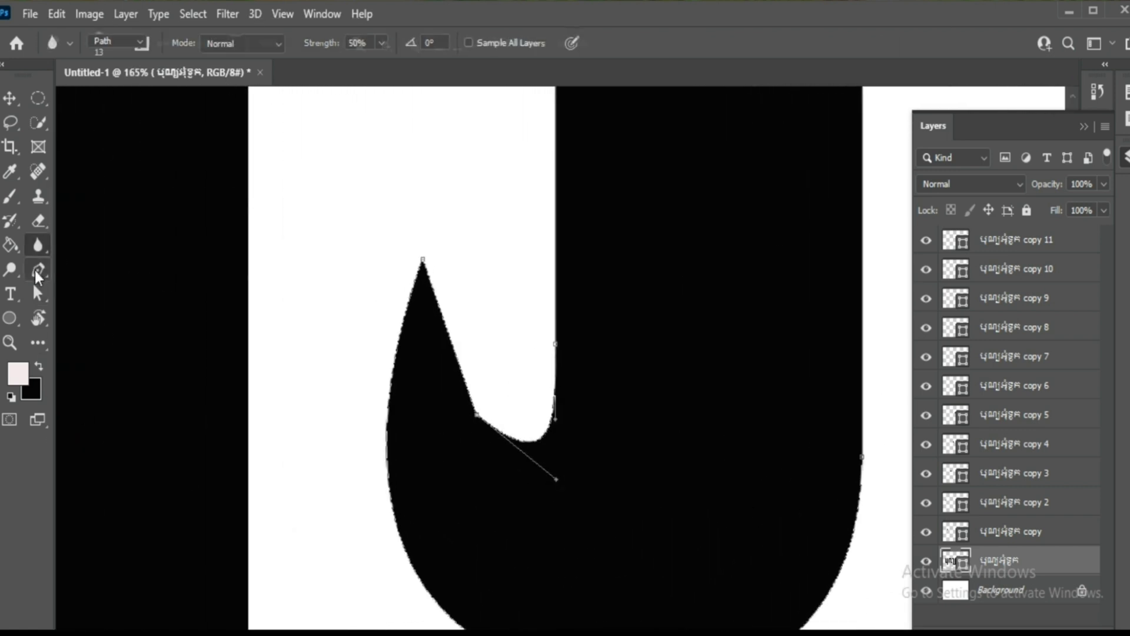
mouse_move(476, 415)
left_mouse_down()
mouse_move(444, 428)
mouse_move(420, 361)
left_mouse_up()
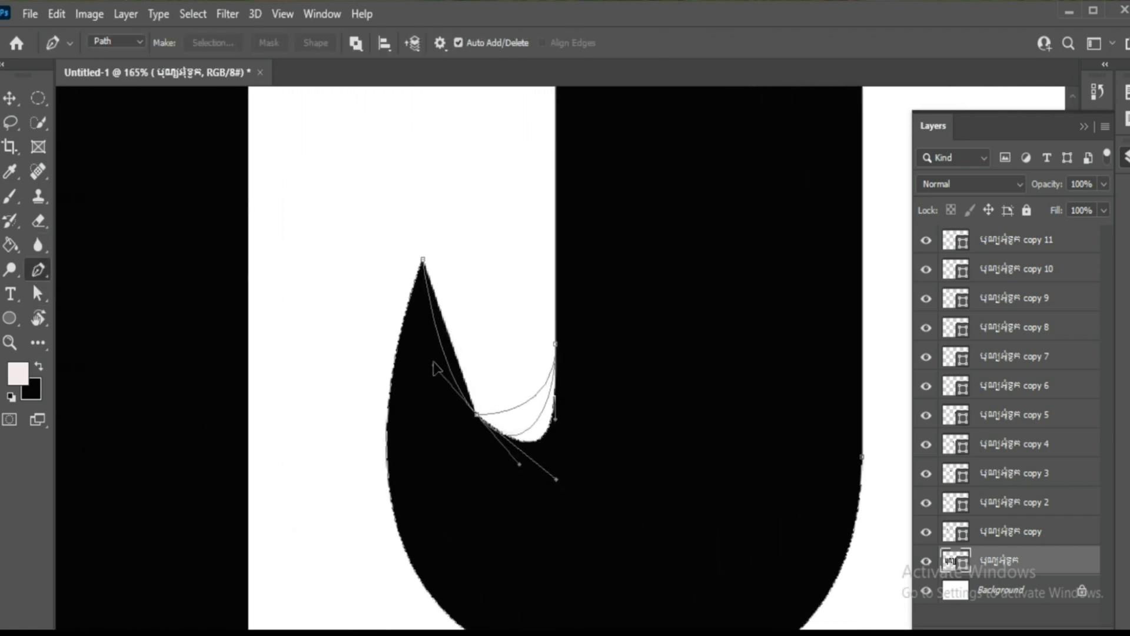
key("a")
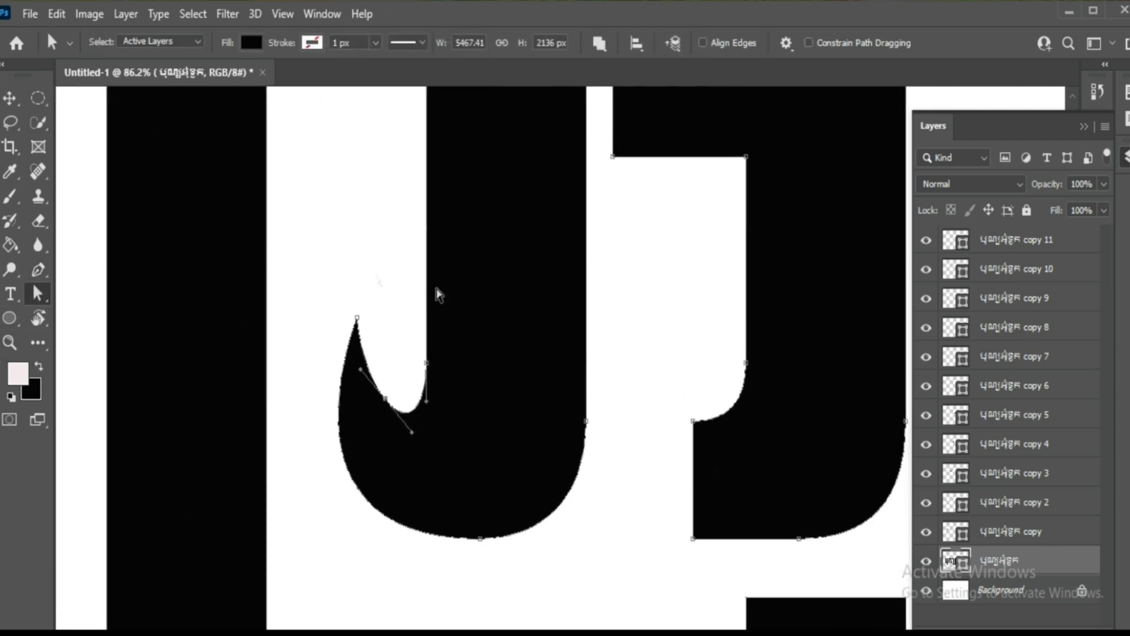
left_click_drag(305, 295, 580, 538)
key("ctrl+j")
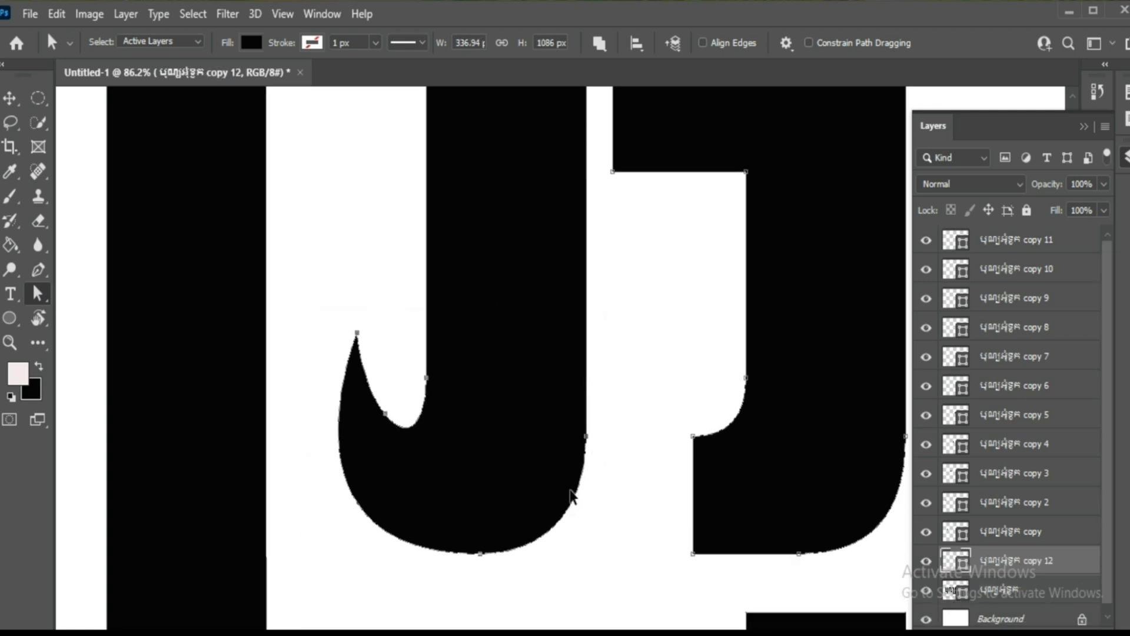
- Show only the J shape's layer and select all its anchors
left_click(918, 557, "alt")
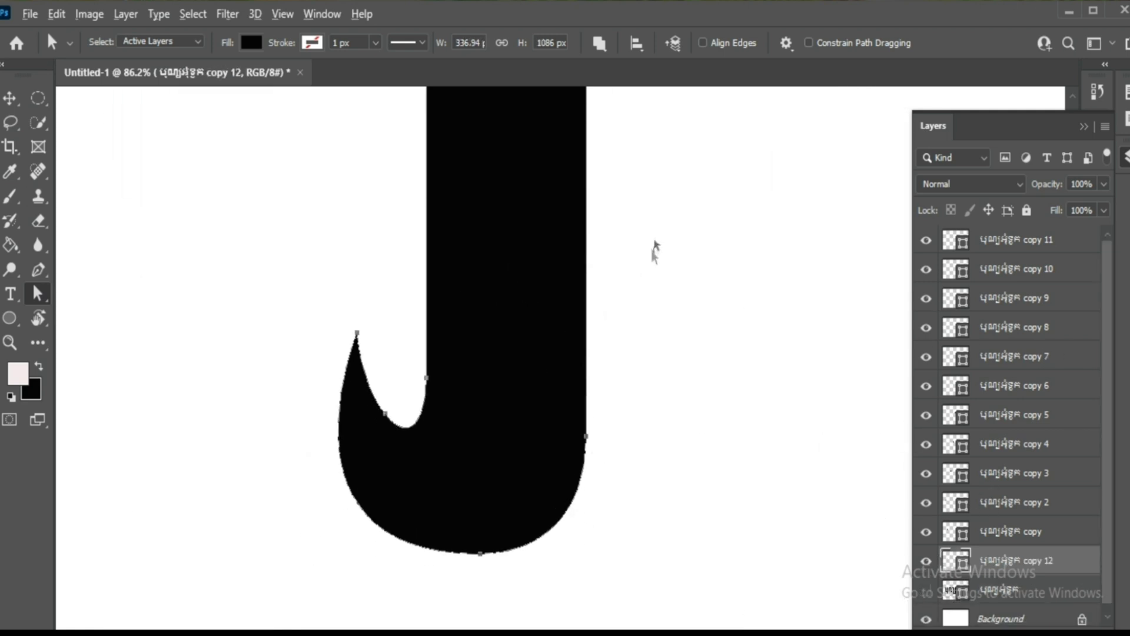
key("v")
left_click(617, 282)
scroll(616, 279, "up", 4)
scroll(616, 282, "down", 3)
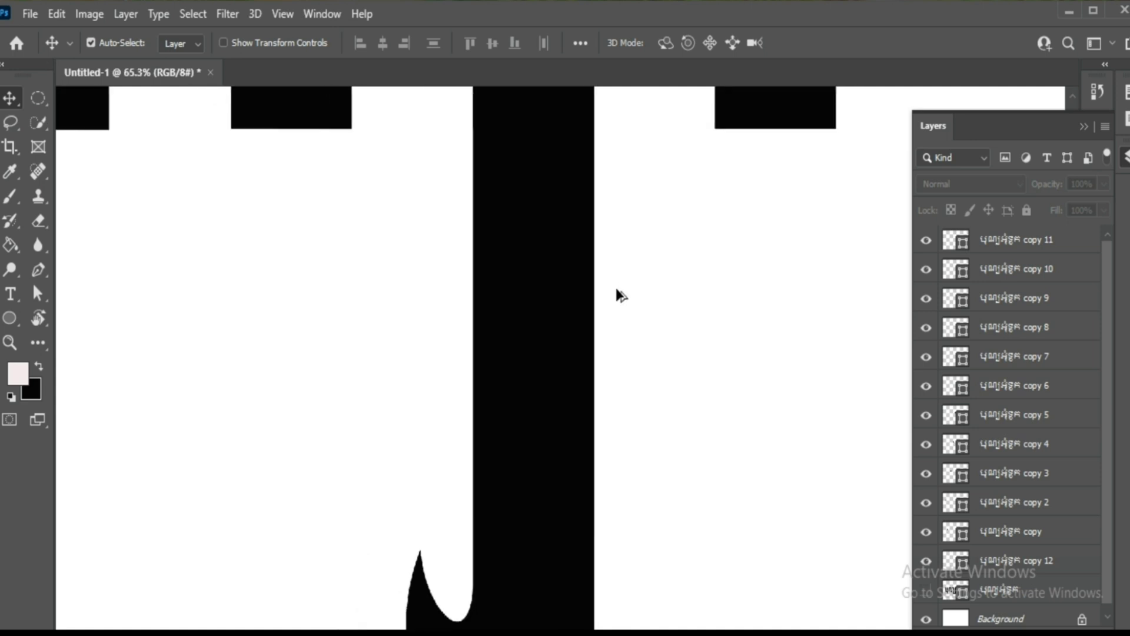
scroll(616, 288, "down", 3)
key("a")
left_click_drag(524, 177, 618, 550)
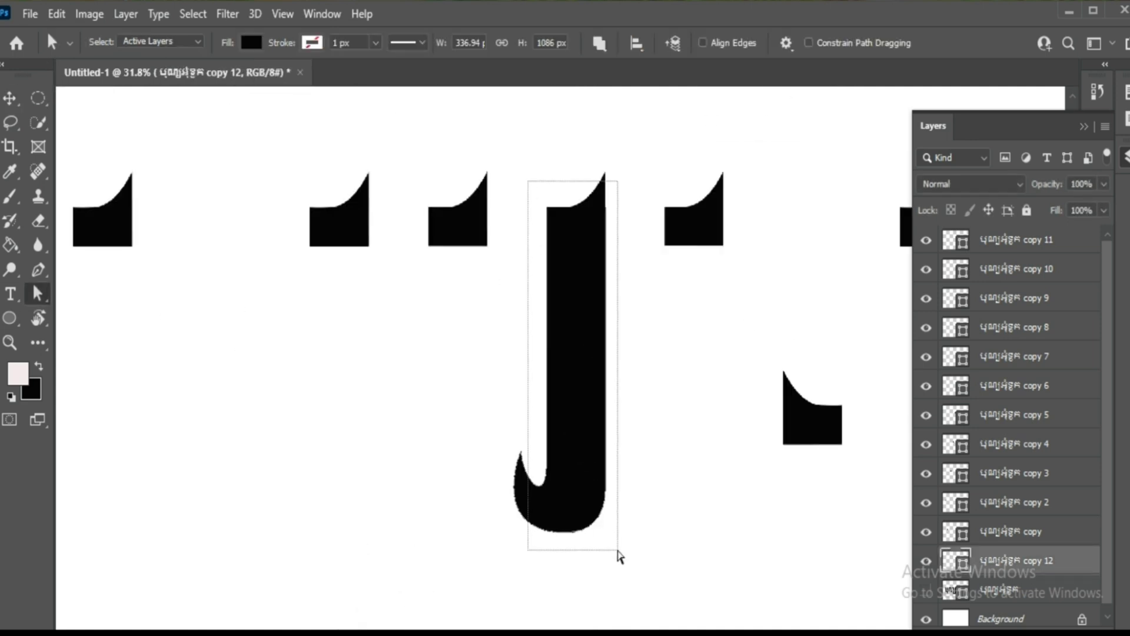
scroll(546, 289, "up", 2)
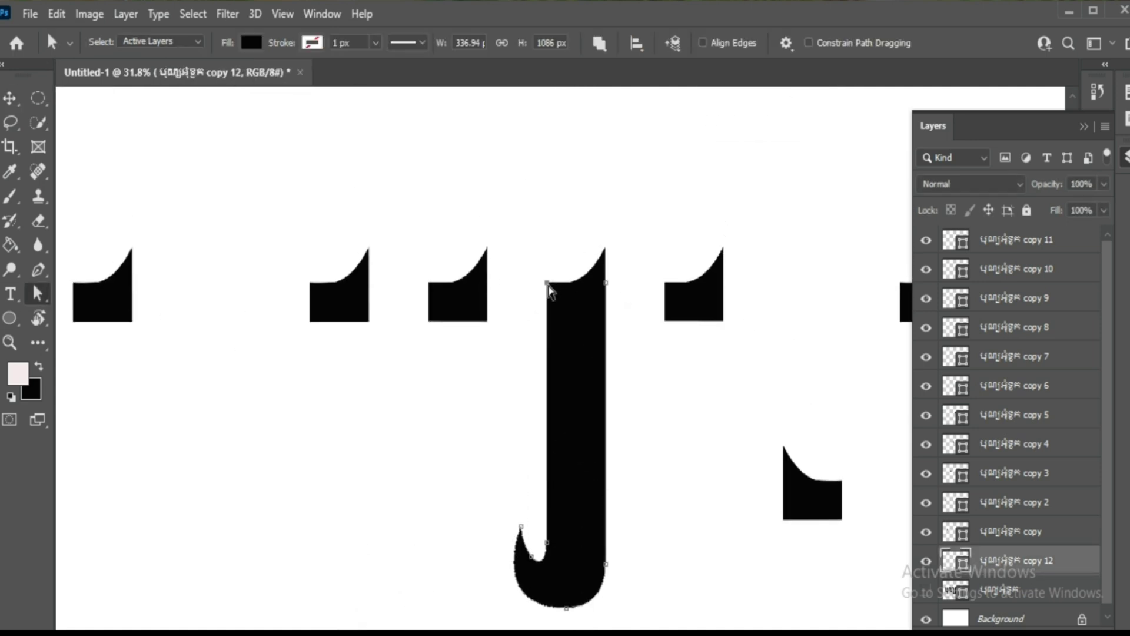
- Try slanting the J's left stem edge, then undo the change
left_click_drag(554, 477, 614, 292)
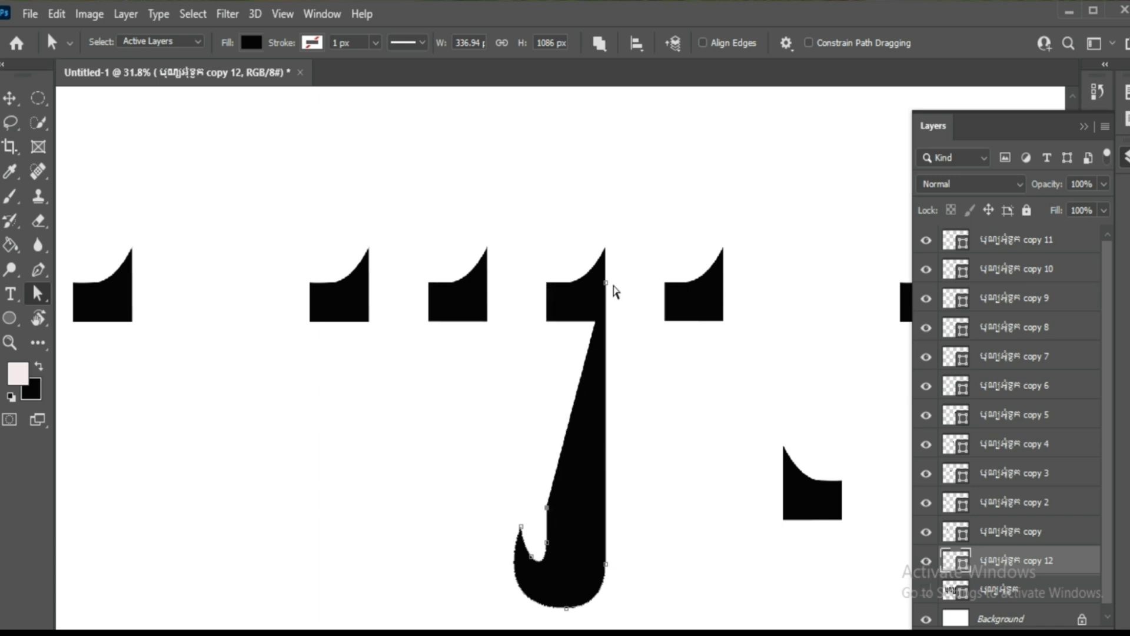
key("ctrl+z")
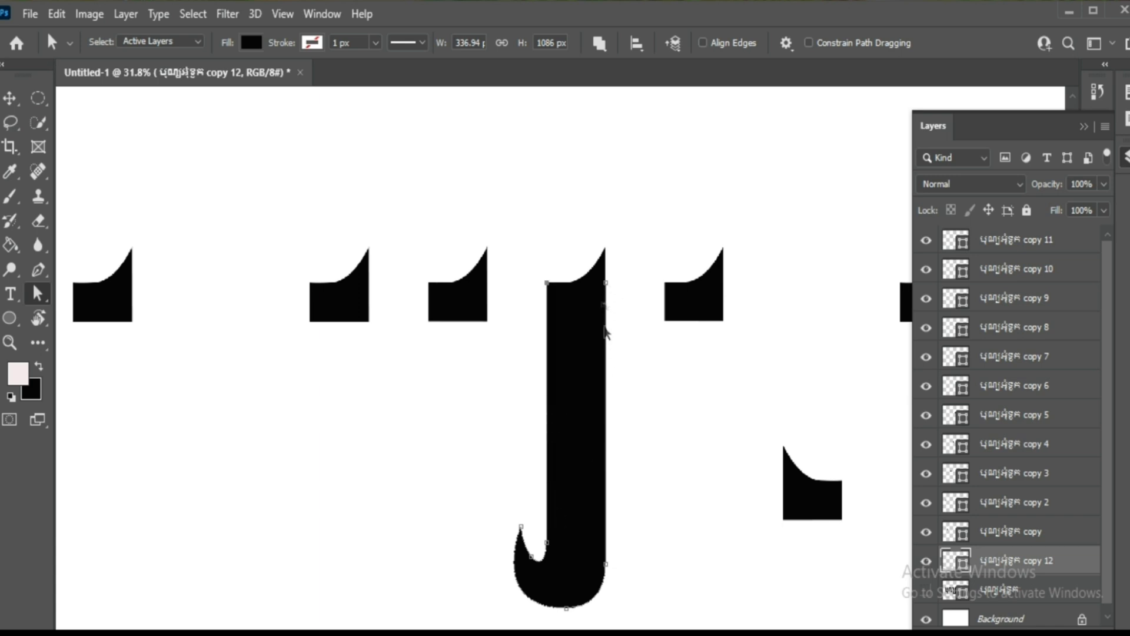
mouse_move(548, 428)
left_mouse_down()
mouse_move(610, 288)
mouse_move(580, 615)
mouse_move(613, 530)
left_mouse_up()
scroll(604, 287, "up", 2)
scroll(616, 484, "down", 5)
scroll(623, 482, "down", 3)
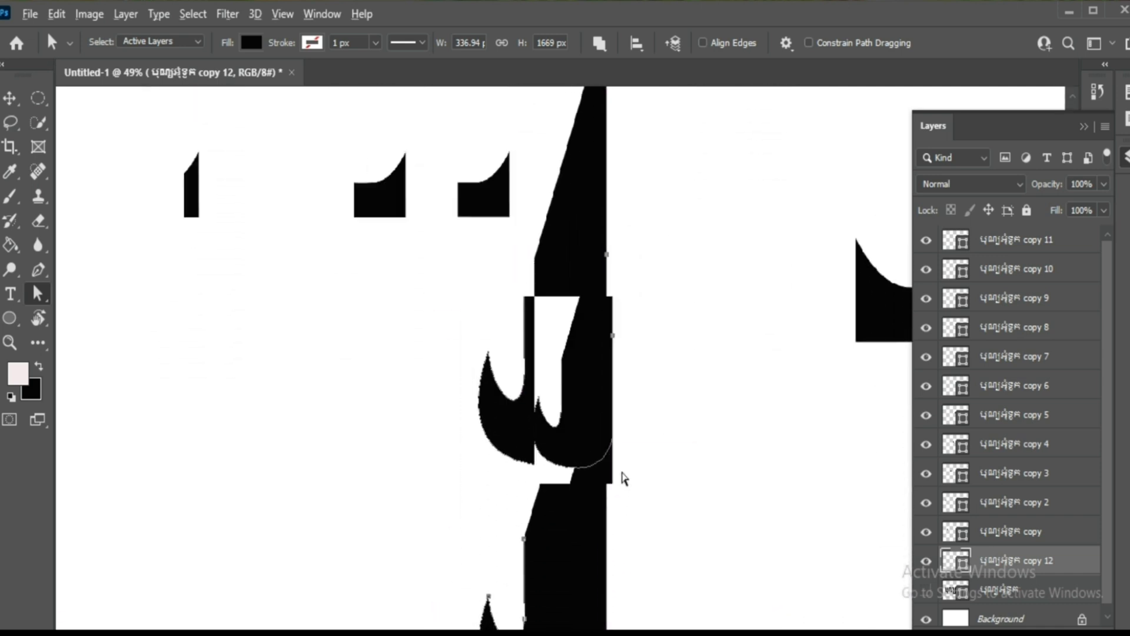
key("ctrl+z")
- Place hook copies on the next letter's stem and the right-hand letter's stem
key("v")
scroll(563, 509, "up", 2)
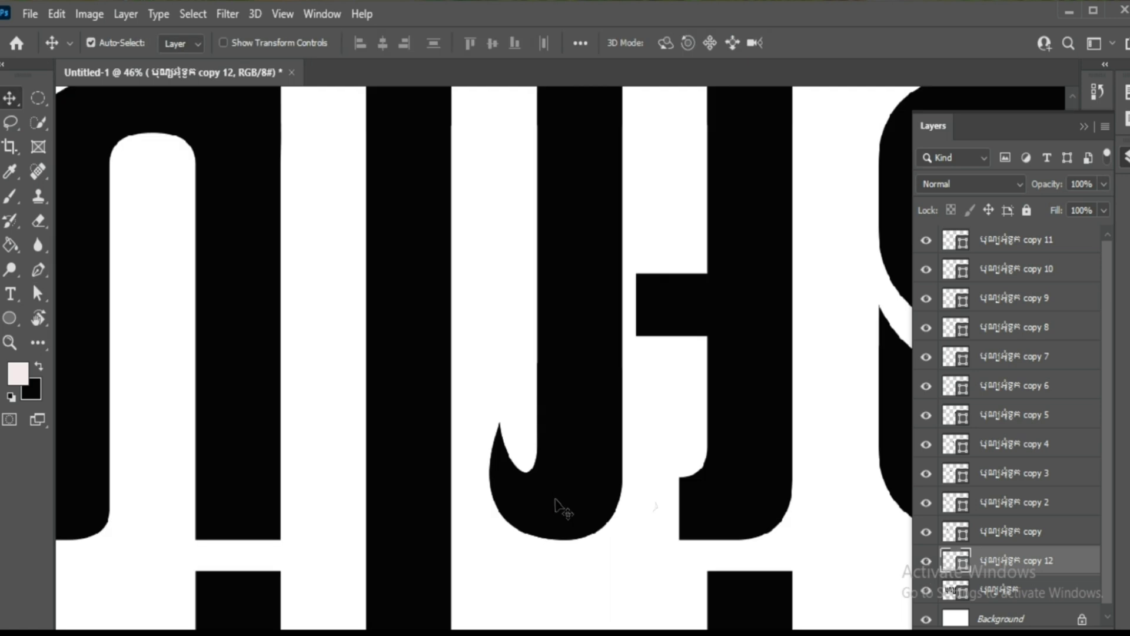
left_click_drag(560, 505, 727, 488)
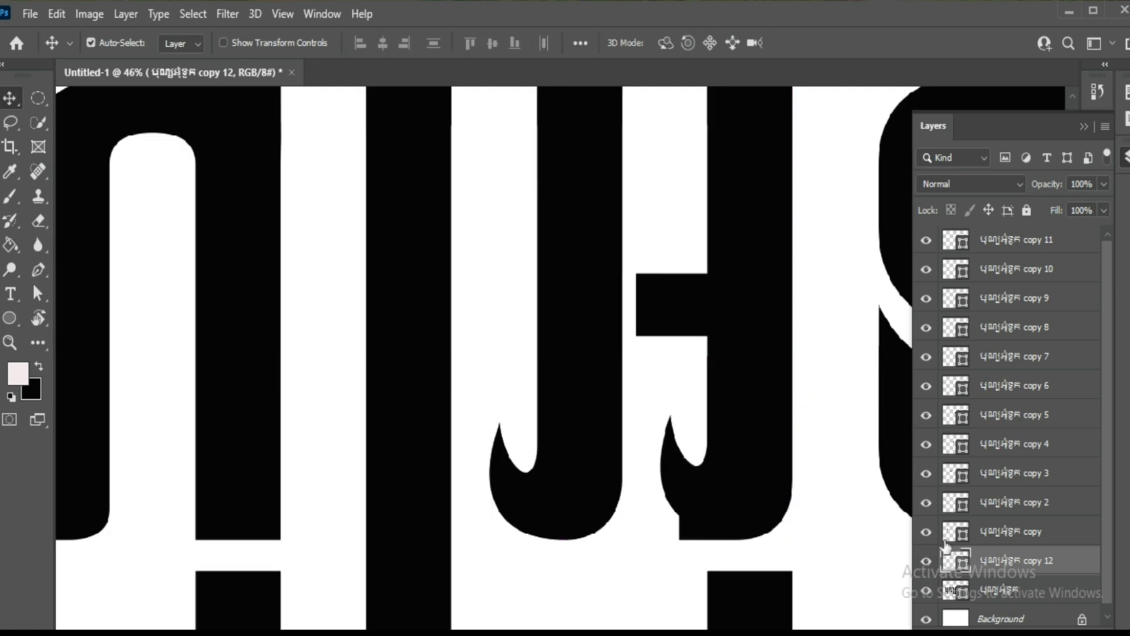
key("a")
left_click(680, 530)
key("ctrl+z")
key("ctrl+z")
key("ctrl+z")
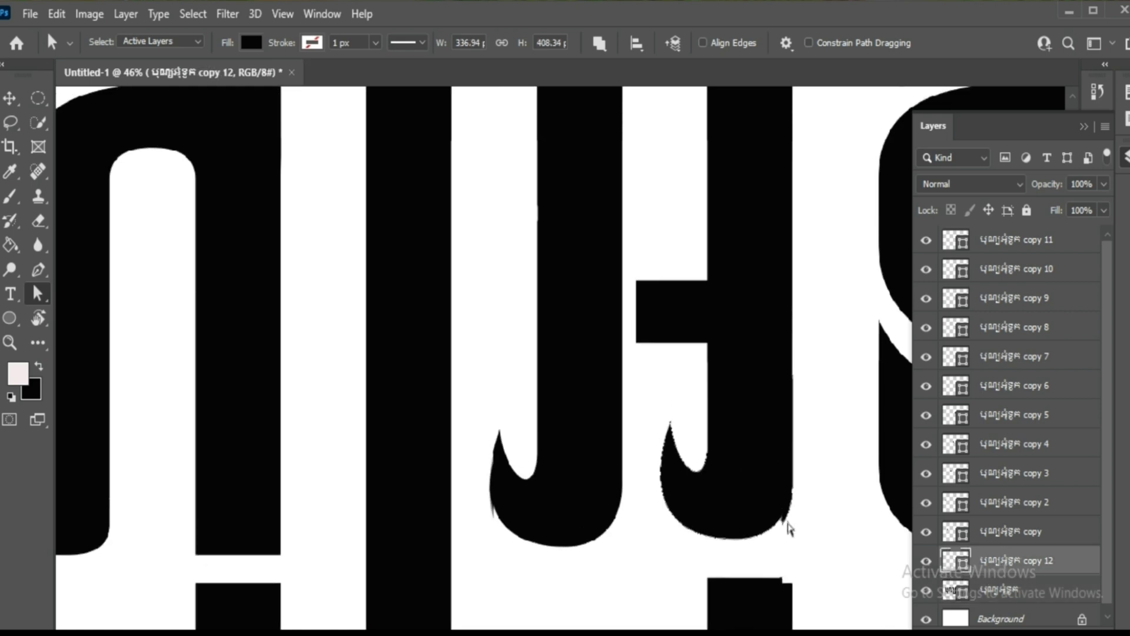
key("v")
scroll(765, 532, "up", 3)
left_click_drag(719, 561, 725, 547)
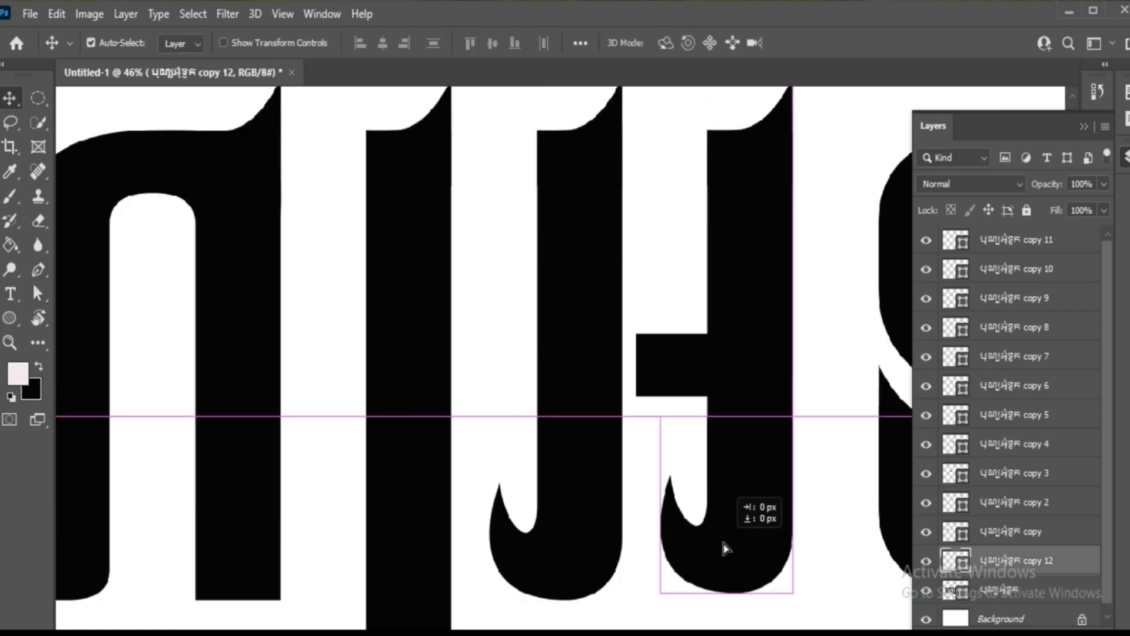
scroll(814, 519, "down", 3)
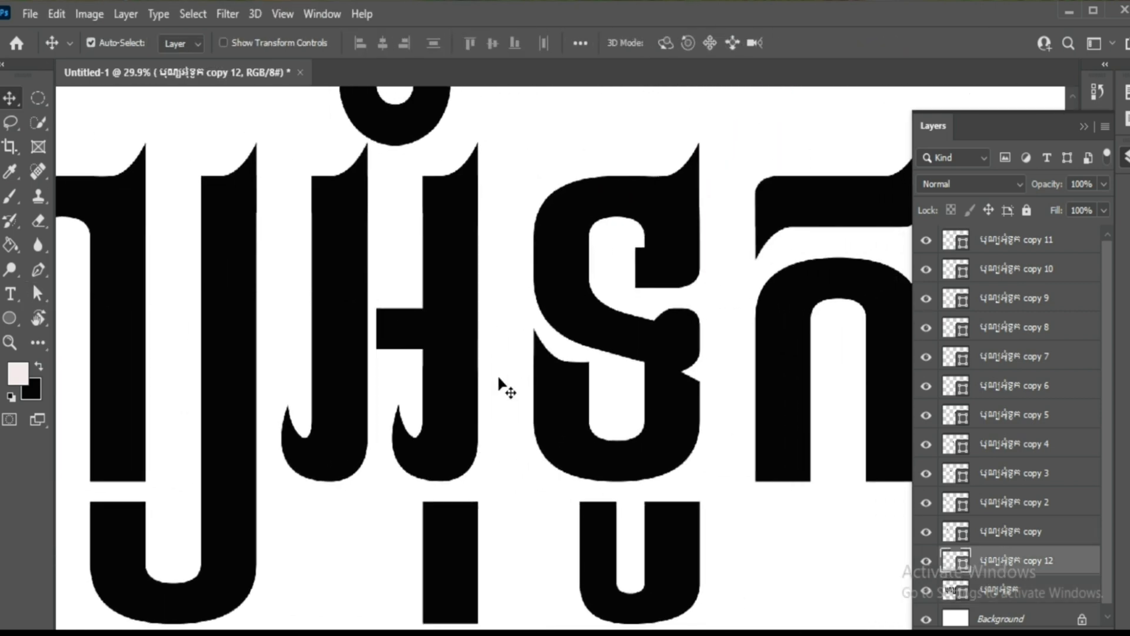
left_click_drag(419, 453, 857, 462)
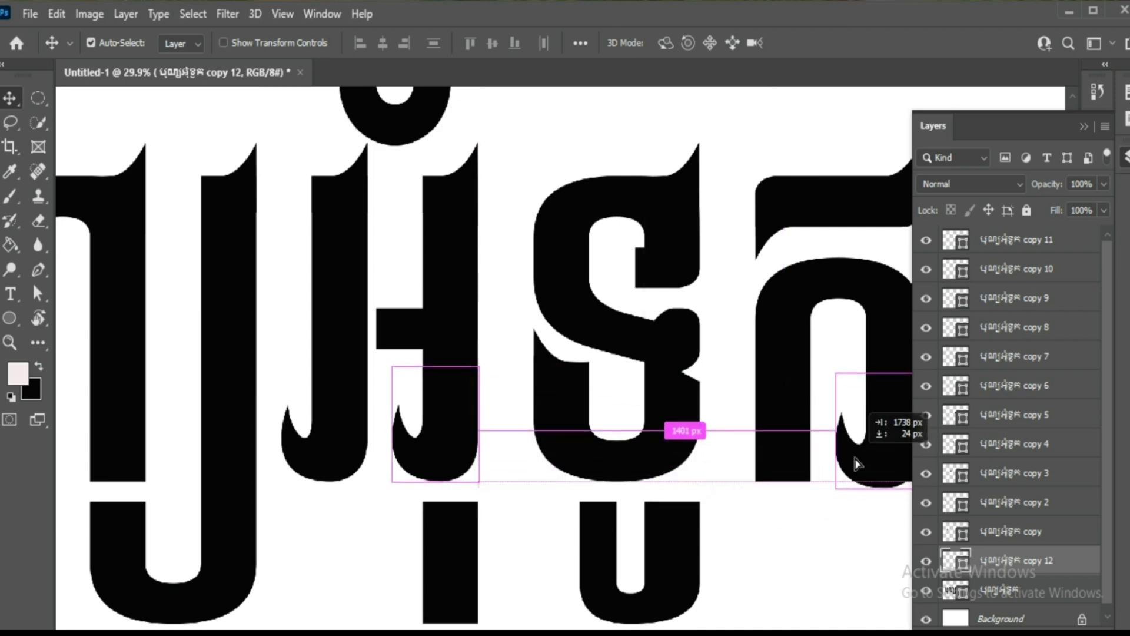
scroll(794, 475, "right", 2)
- Copy the hook onto a new layer and drag it below the word
key("ctrl+j")
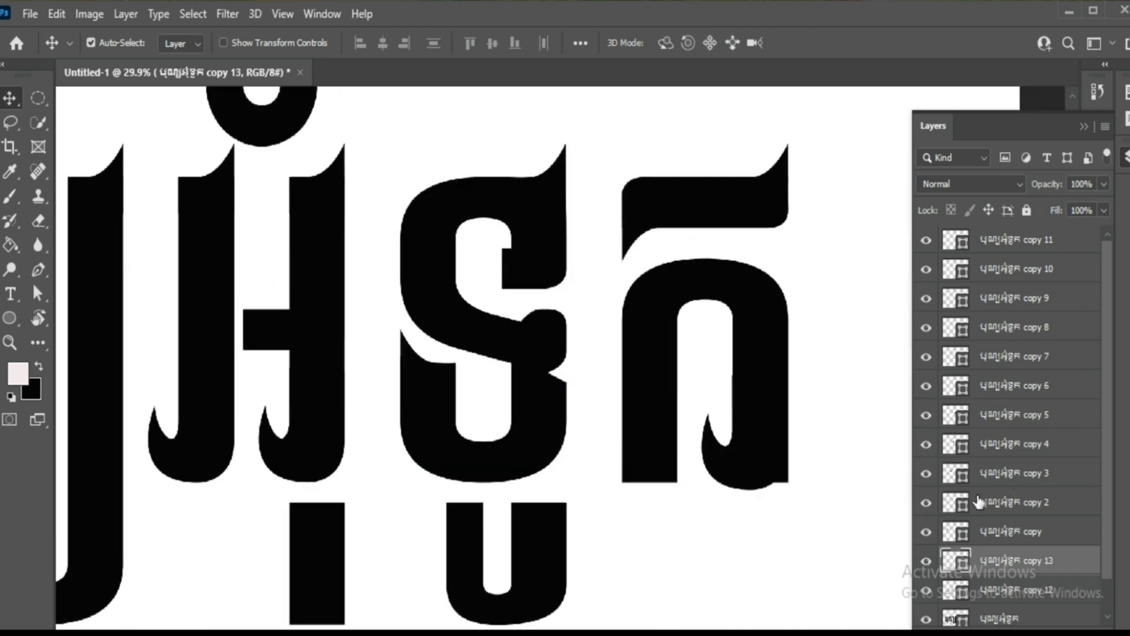
left_click(1013, 619)
key("a")
left_click(789, 498)
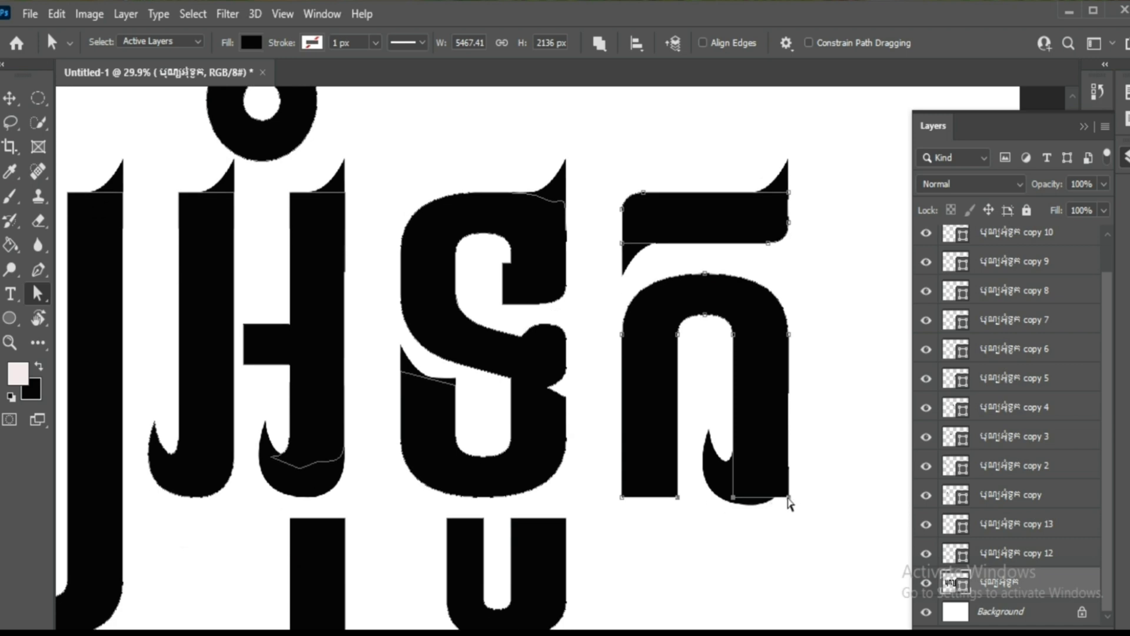
scroll(813, 457, "up", 1)
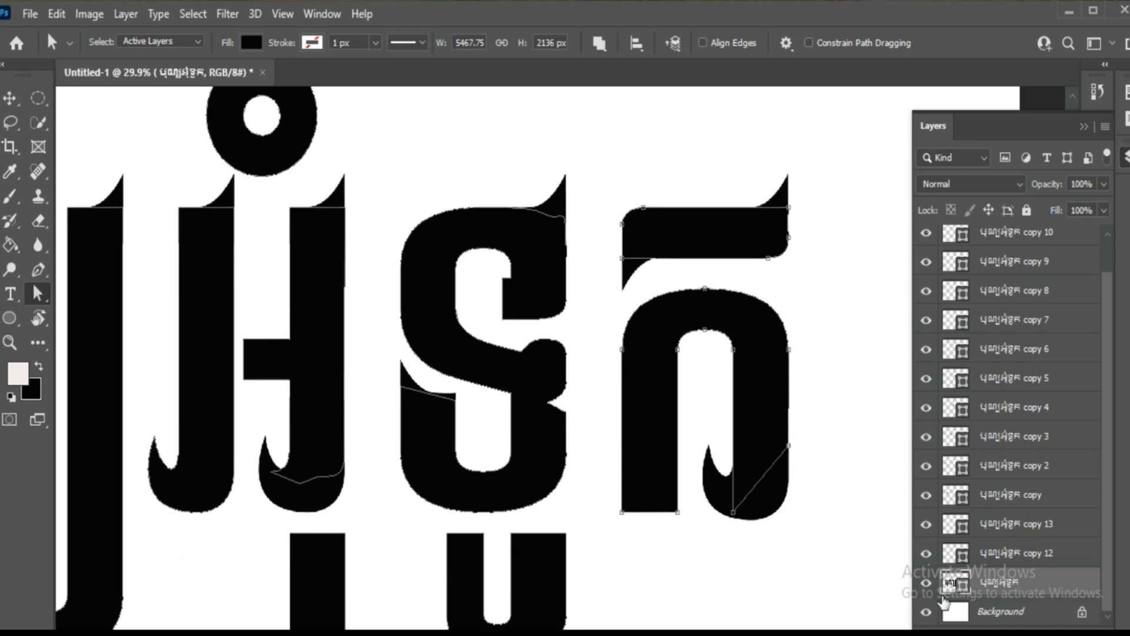
key("v")
scroll(482, 353, "down", 3)
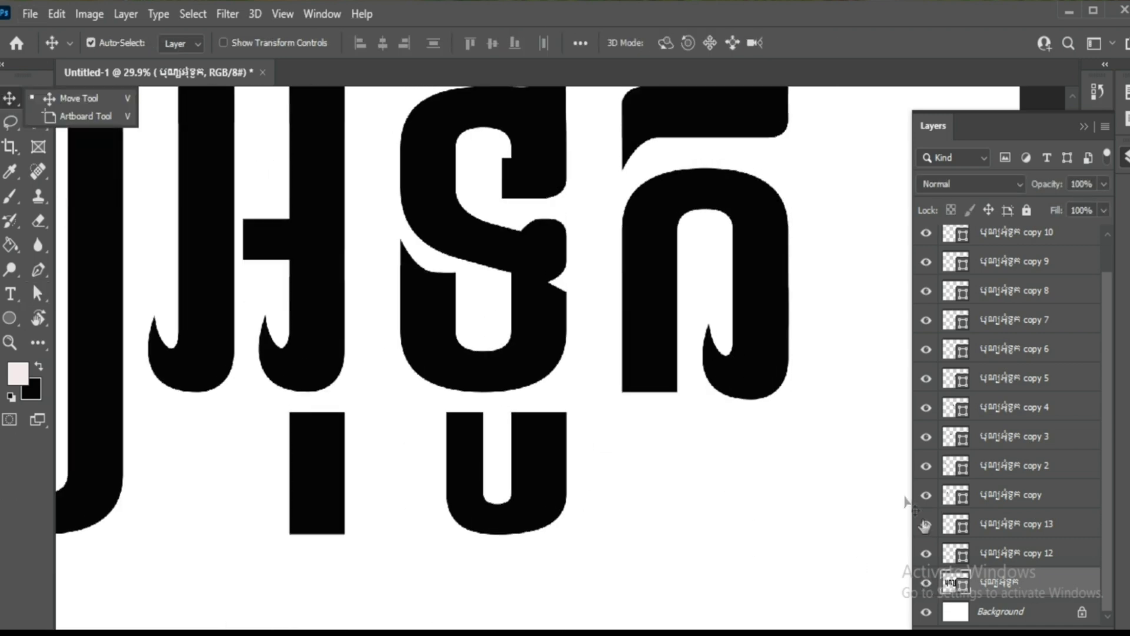
left_click_drag(717, 362, 225, 505)
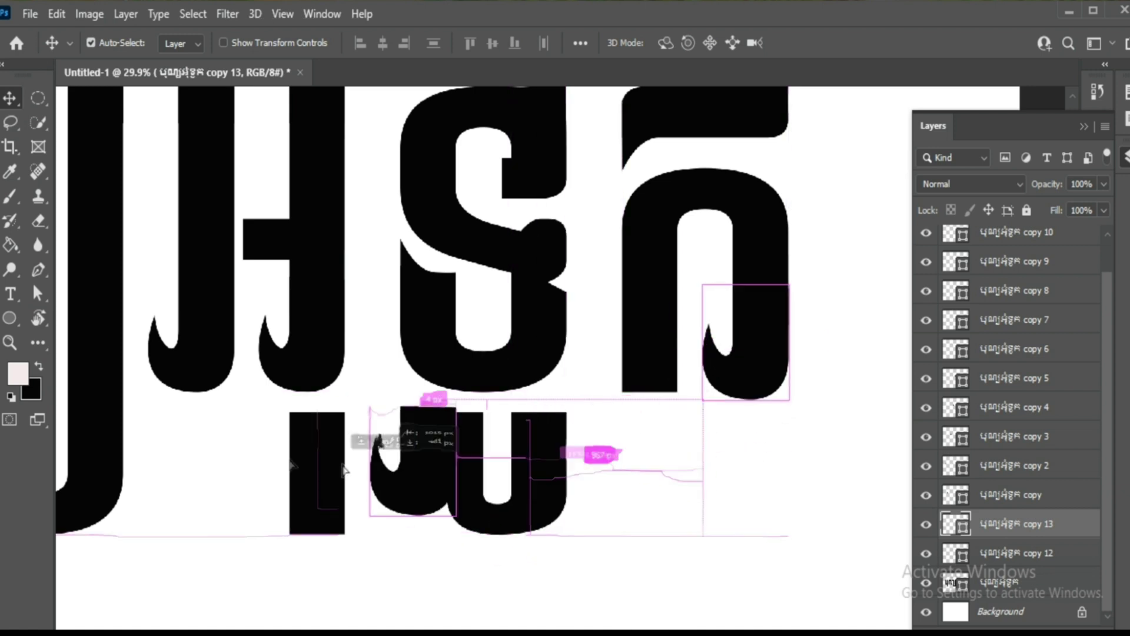
- Flip the hook horizontally and place it beside the stroke under the word
key("ctrl+t")
right_click(225, 504)
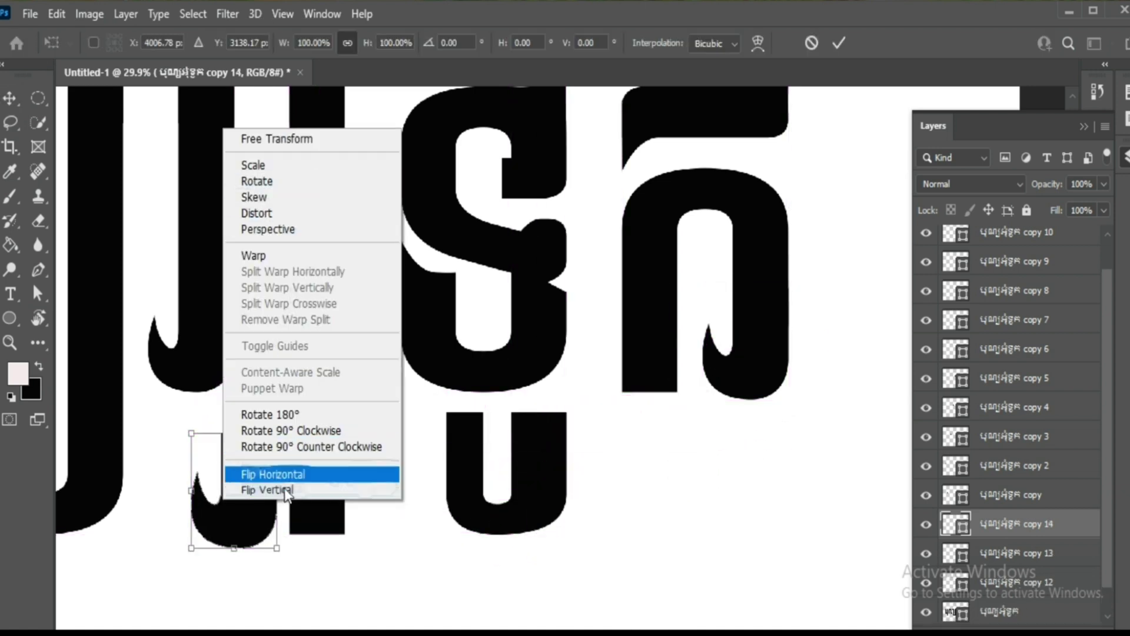
left_click(255, 469)
mouse_move(236, 510)
left_mouse_down()
mouse_move(326, 498)
mouse_move(221, 505)
left_mouse_up()
key("Return")
- Duplicate the hook, rotate the copy 180°, and nudge it against the flipped one
key("ctrl+t")
right_click(219, 502)
right_click(228, 508)
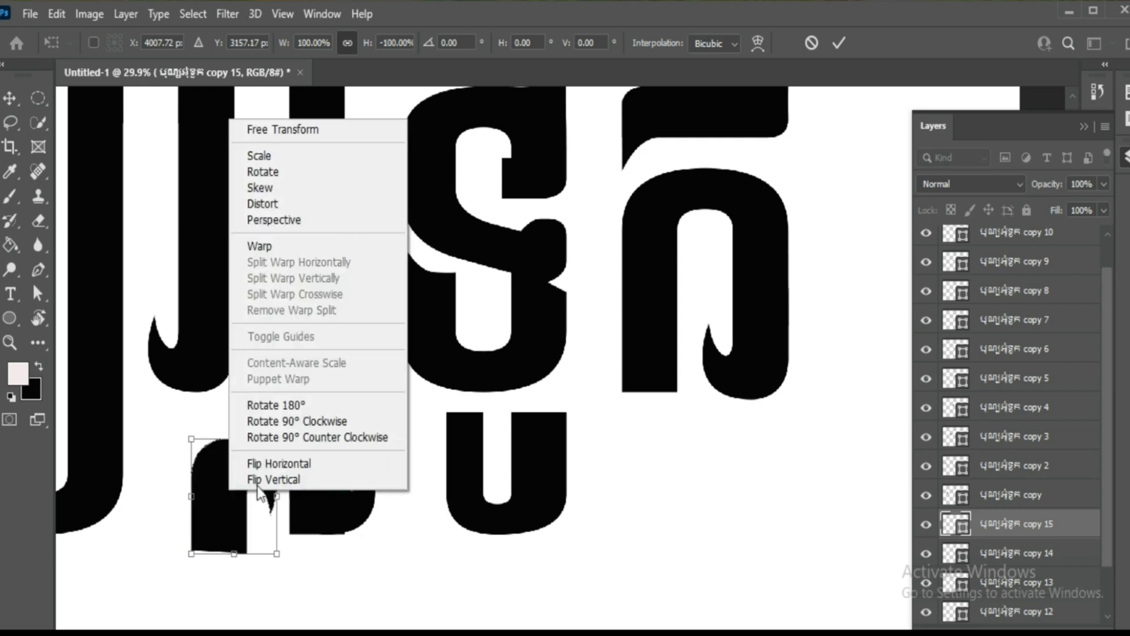
right_click(210, 492)
left_click(253, 407)
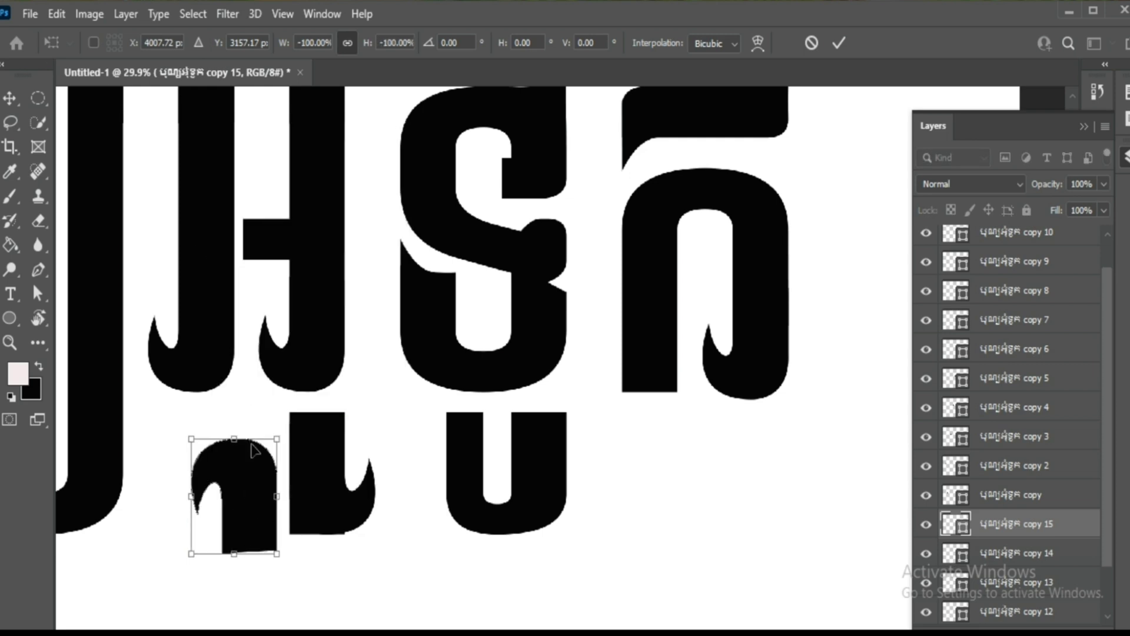
left_click_drag(252, 451, 320, 408)
key("Down")
key("Down")
key("Down")
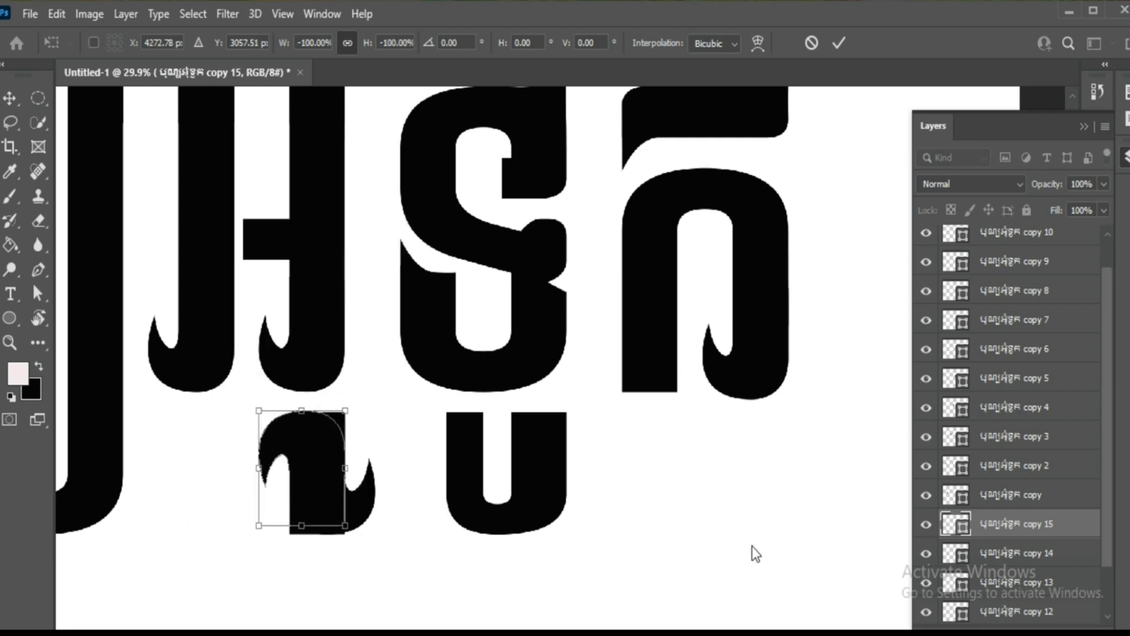
key("Down")
scroll(386, 534, "down", 1)
scroll(374, 429, "up", 2)
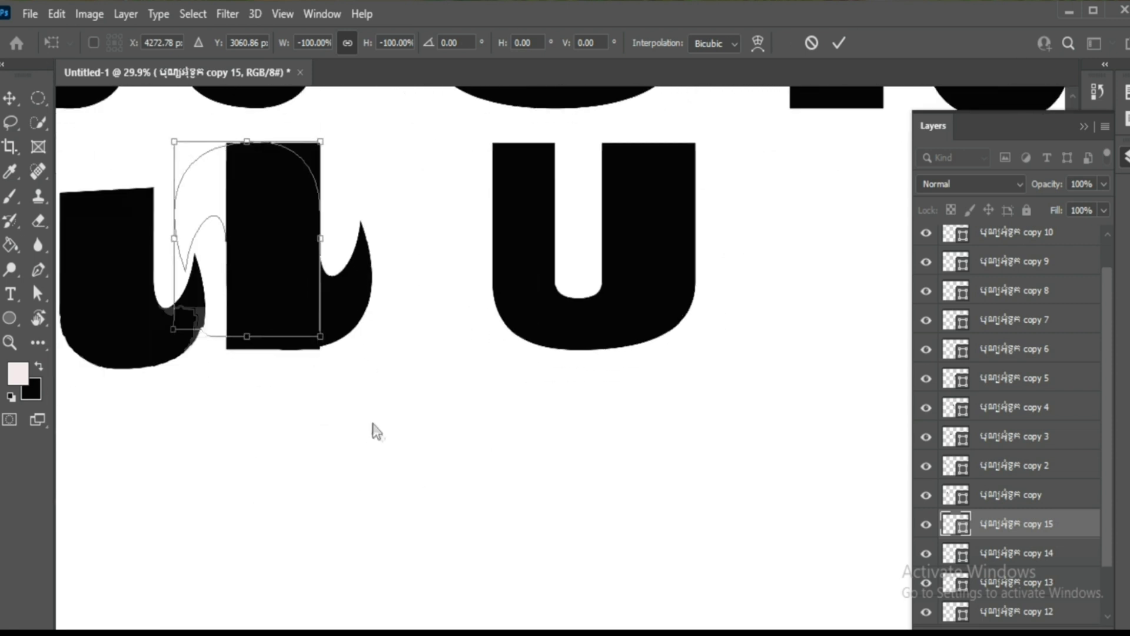
left_click(37, 292)
- Select the block between the hooks and slant its top-right corner downward
scroll(151, 182, "up", 1)
left_click_drag(151, 182, 360, 469)
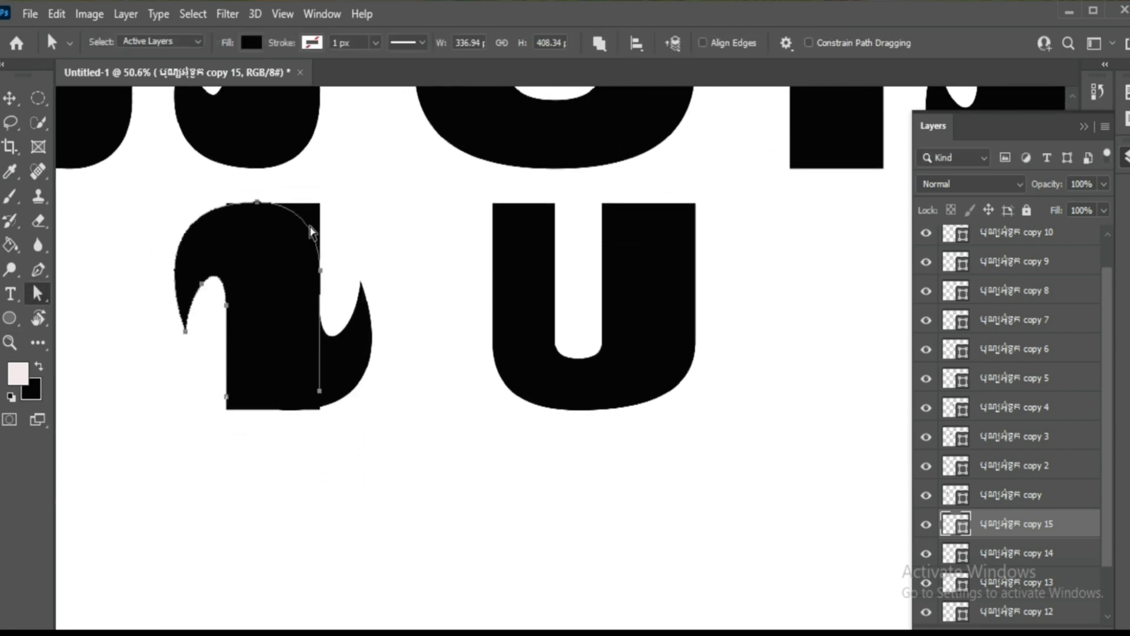
scroll(939, 560, "down", 1)
left_click(942, 583)
scroll(232, 396, "up", 1)
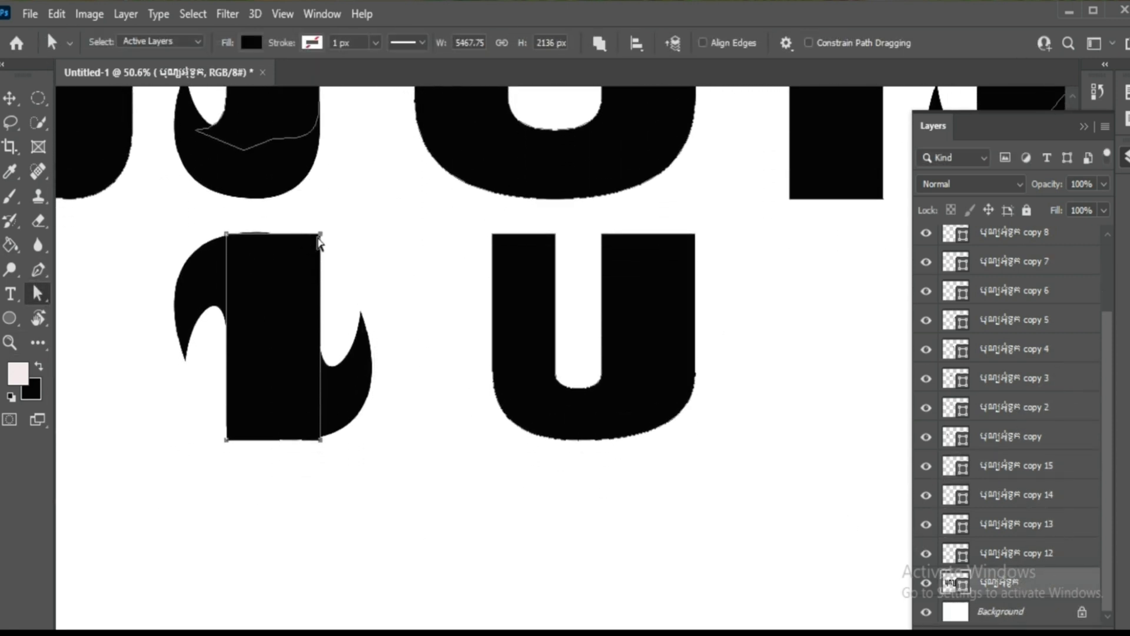
left_click_drag(321, 235, 320, 285)
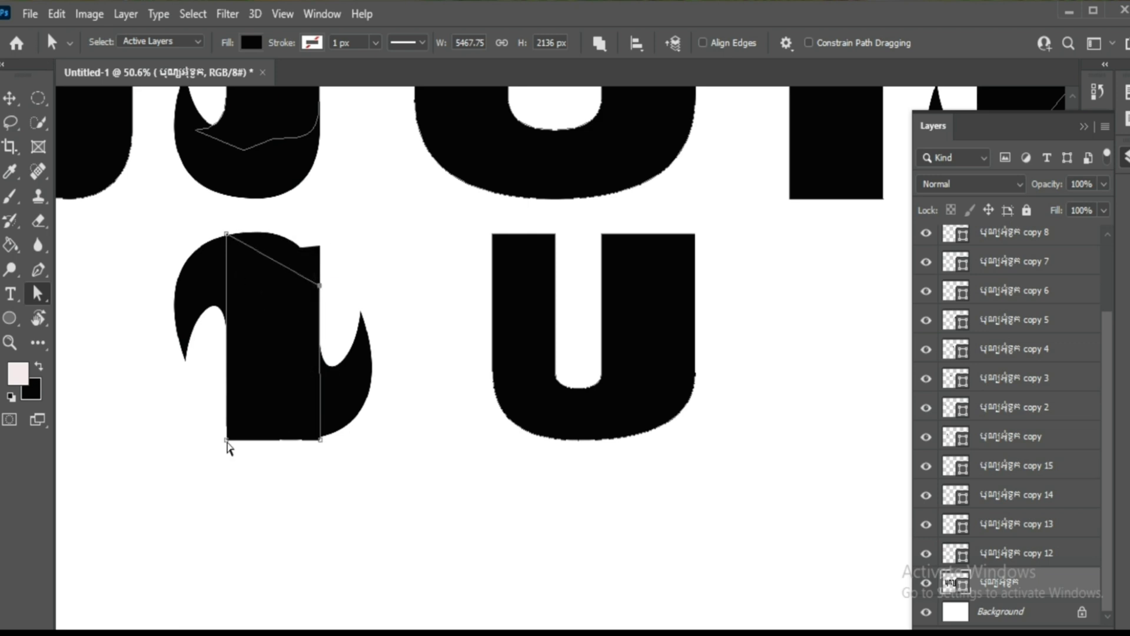
- Pull the block's lower corner up into a diagonal and reshape the rotated hook's path
left_click_drag(227, 440, 228, 354)
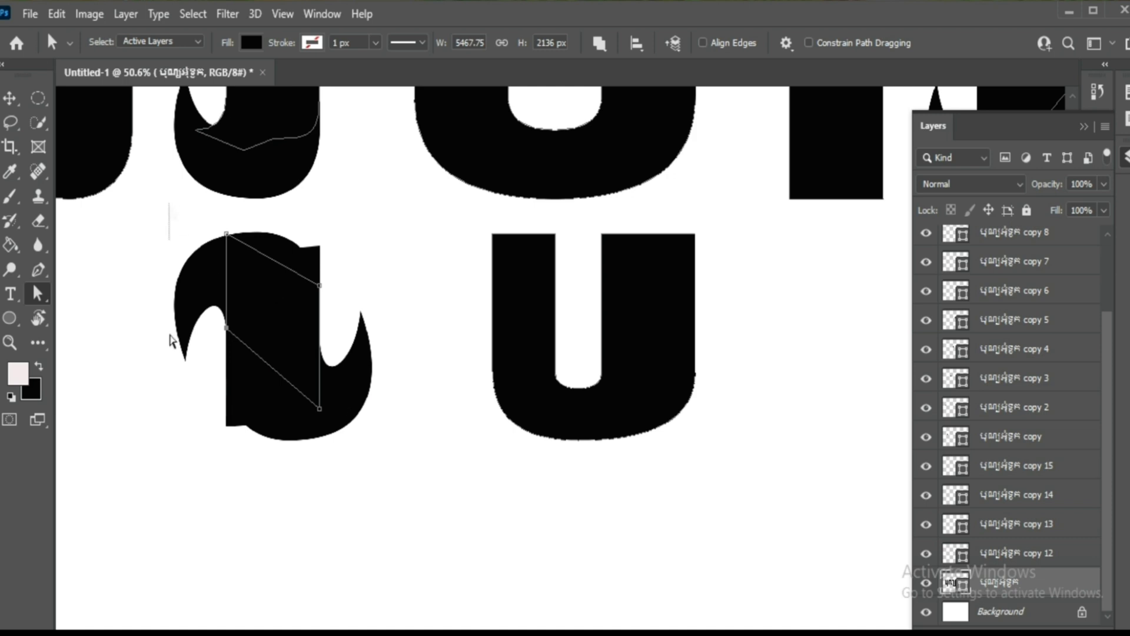
scroll(324, 469, "up", 1)
scroll(265, 298, "down", 1)
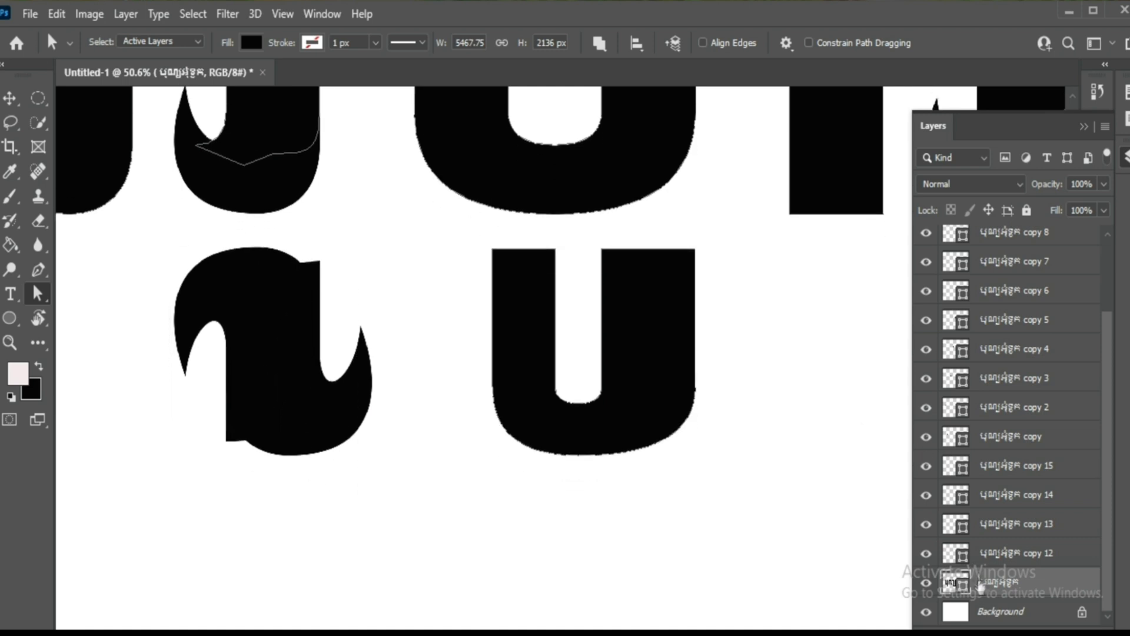
key("v")
left_click(328, 341)
left_click(38, 294)
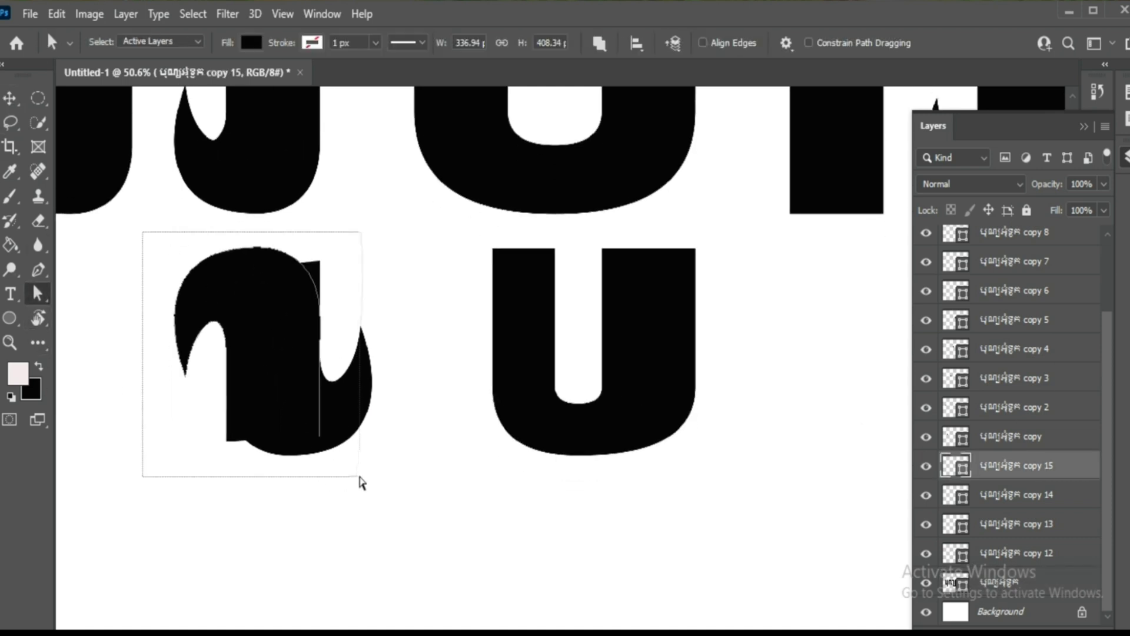
left_click_drag(144, 232, 361, 477)
scroll(299, 428, "down", 1)
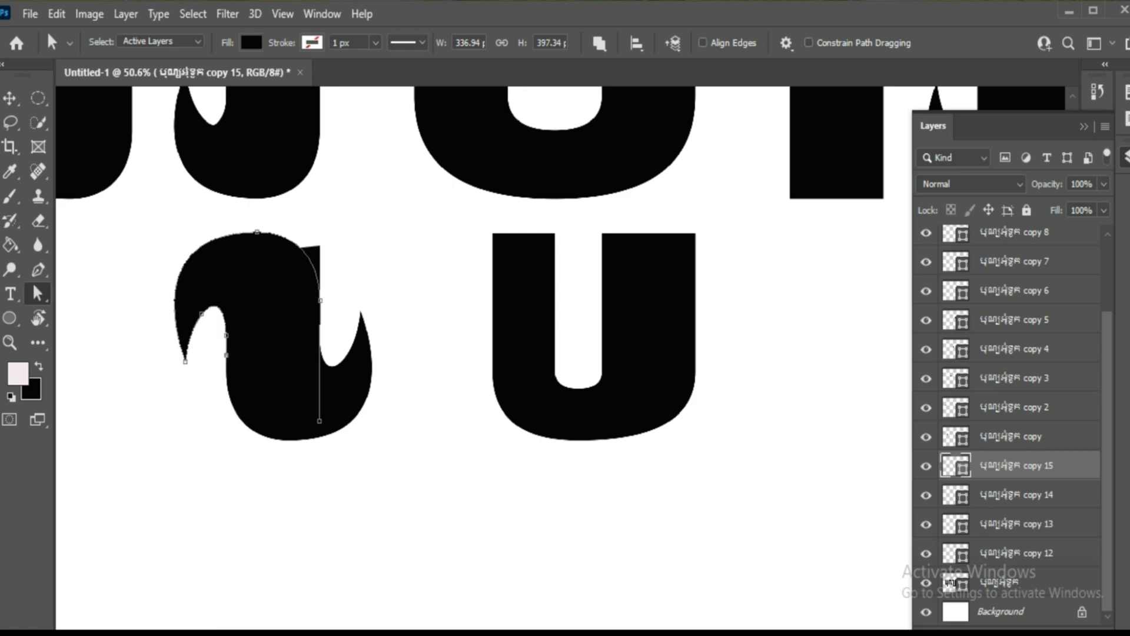
- Reshape the flipped hook's path so its curve joins the others smoothly
key("v")
left_click(303, 252)
key("a")
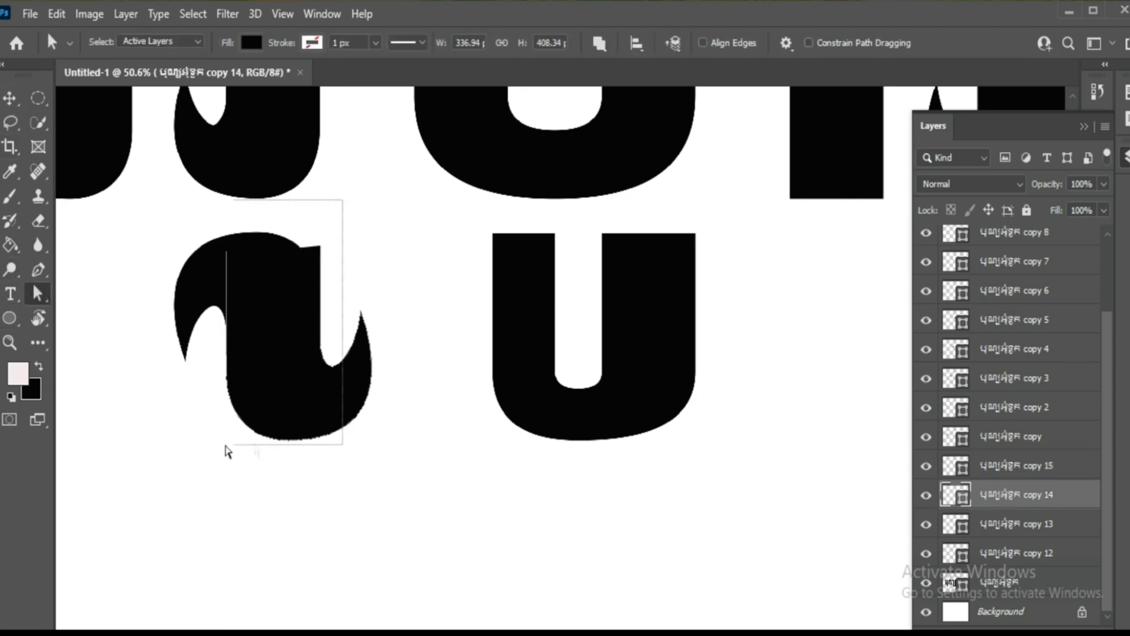
left_click_drag(340, 202, 227, 449)
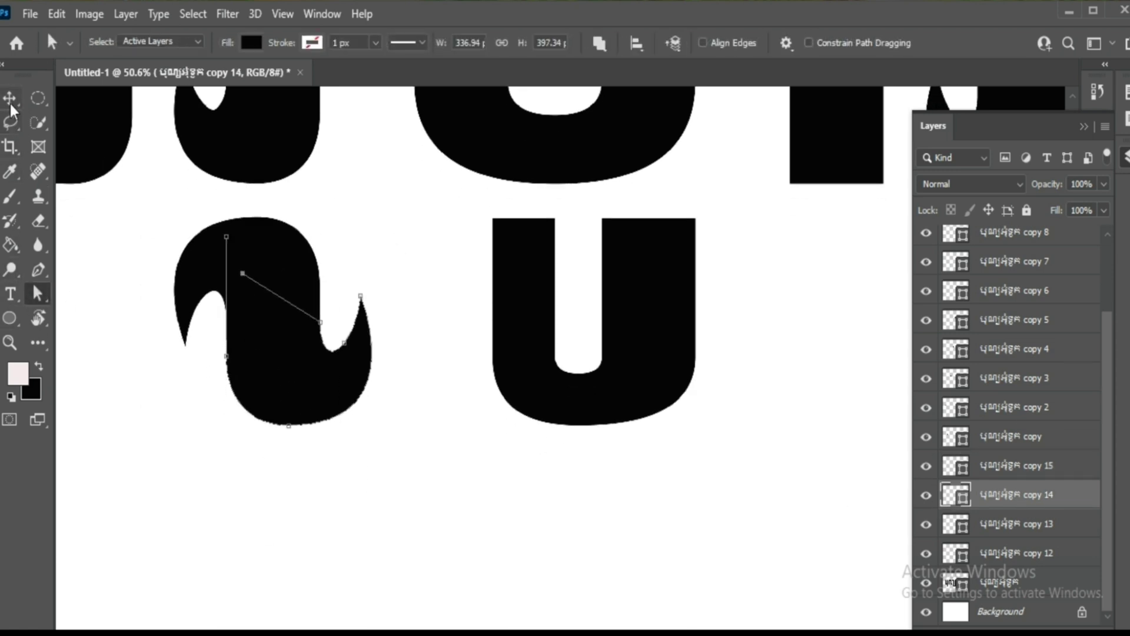
key("v")
scroll(330, 389, "down", 5)
- Copy a curl piece and the rotated hook toward the next letter's subscript
left_click(286, 356)
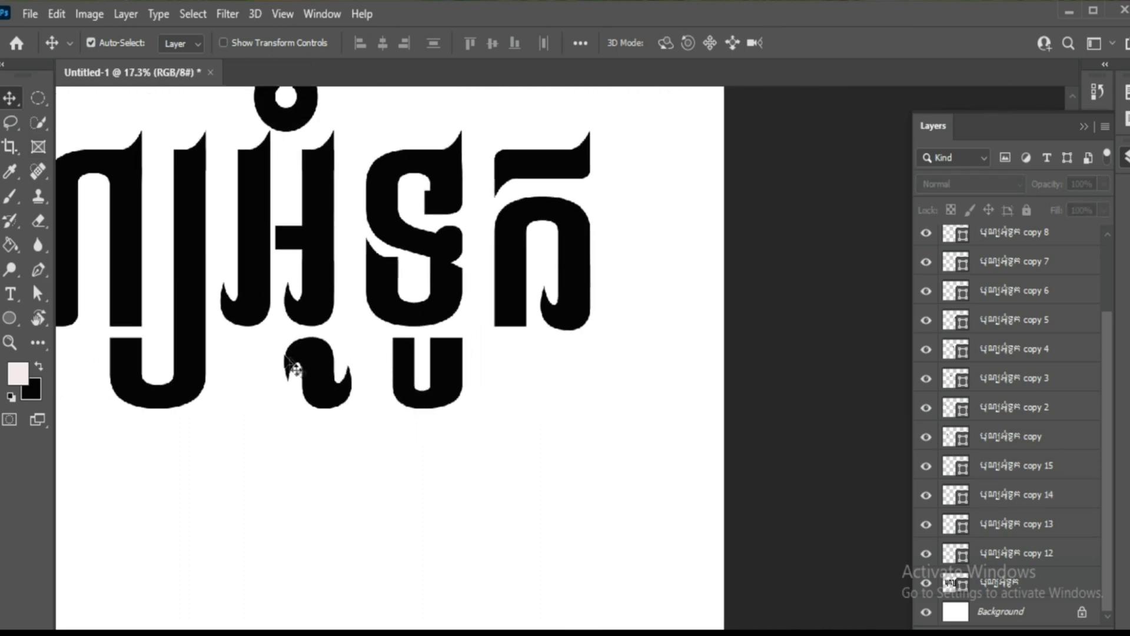
left_click_drag(294, 365, 367, 360)
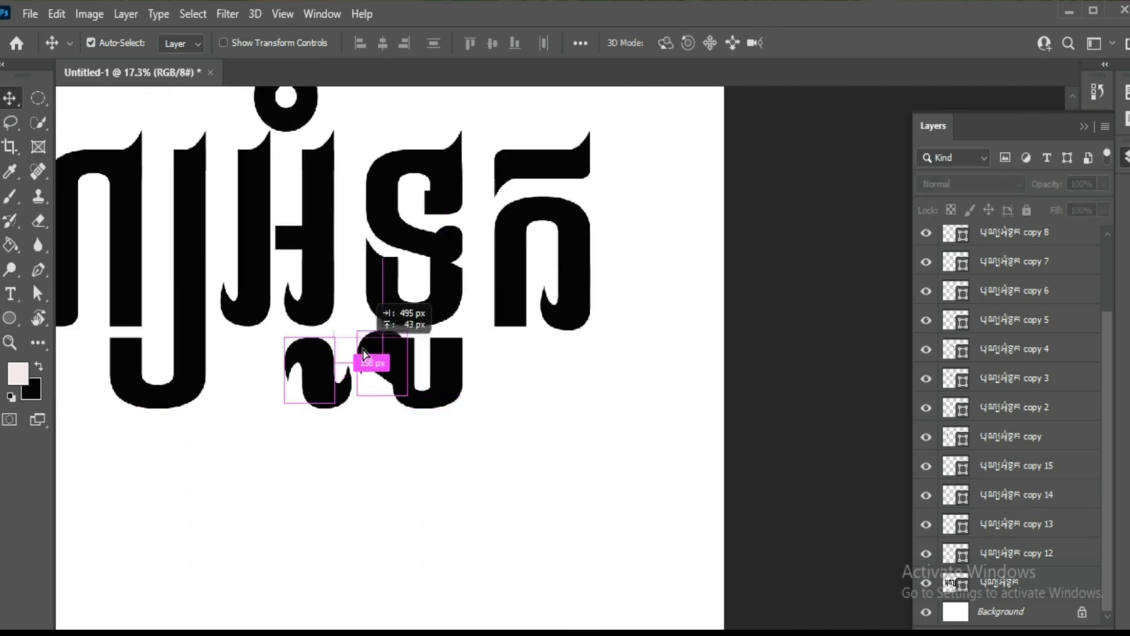
left_click_drag(383, 390, 495, 394)
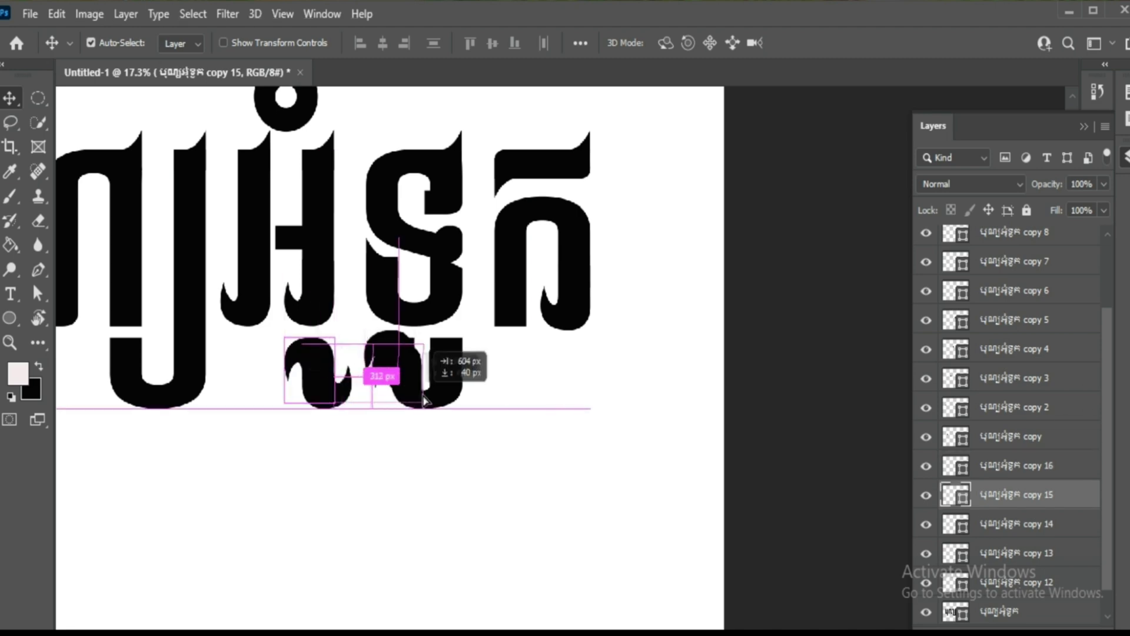
scroll(495, 395, "up", 5)
scroll(997, 593, "down", 1)
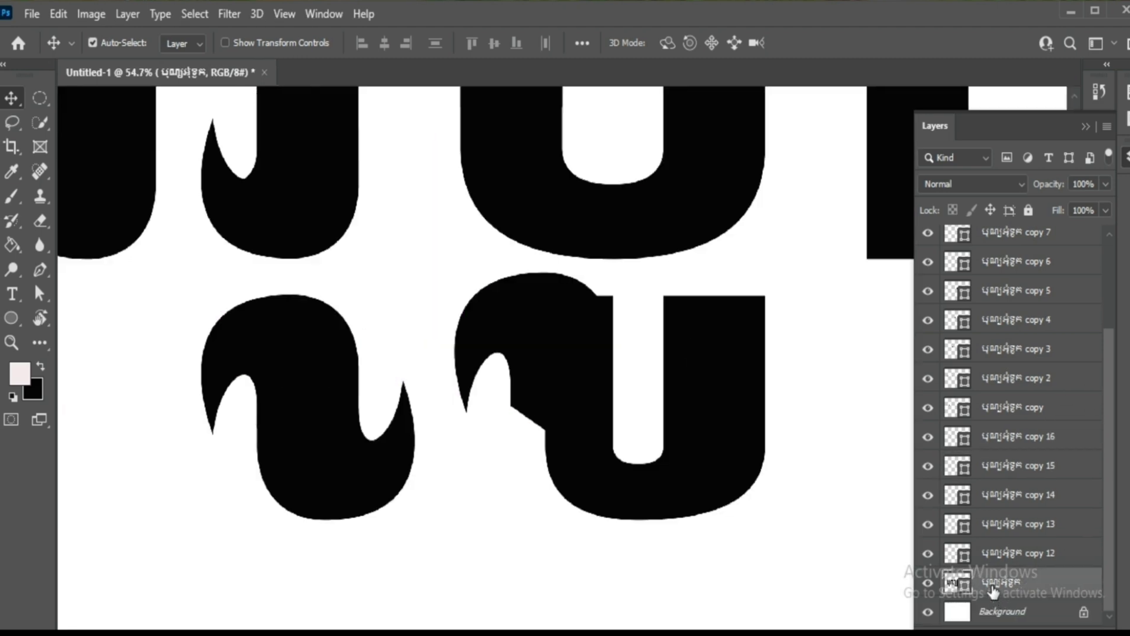
- Drag the subscript U's top corner anchor left so its left stem slants
left_click(1001, 582)
left_click(38, 293)
left_click_drag(587, 287, 506, 570)
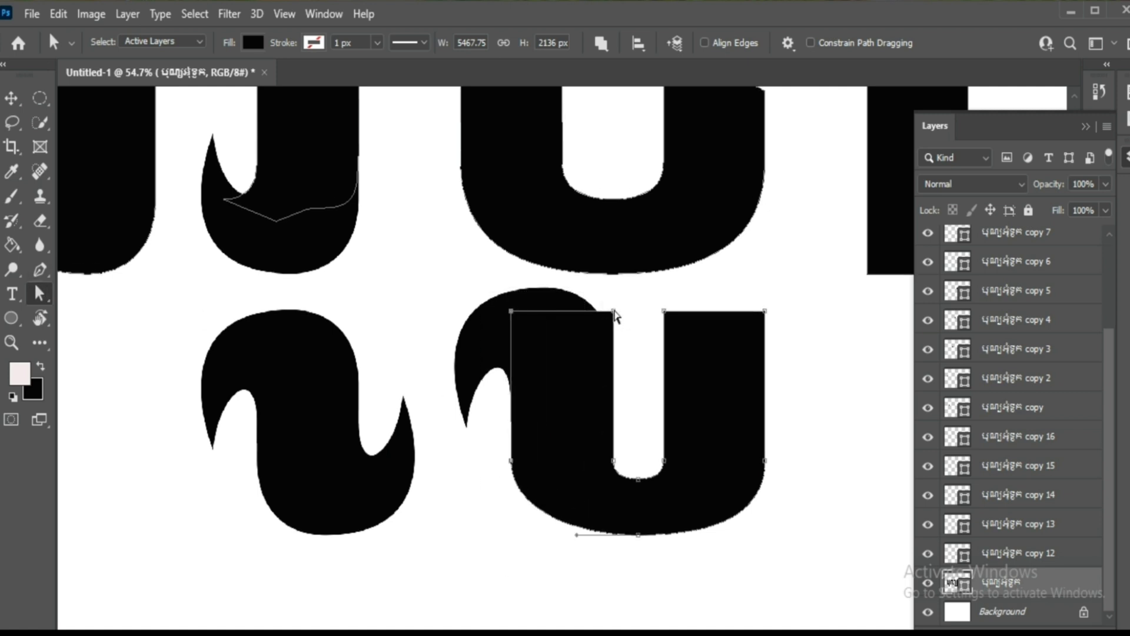
left_click_drag(614, 312, 574, 316)
scroll(687, 404, "down", 1)
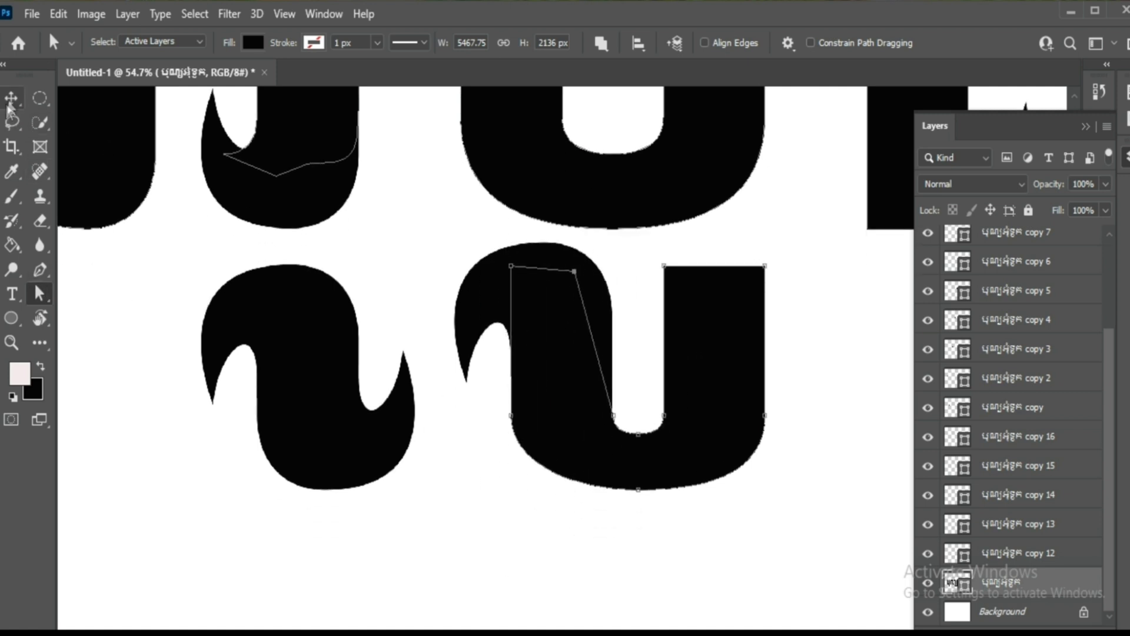
left_click(11, 101)
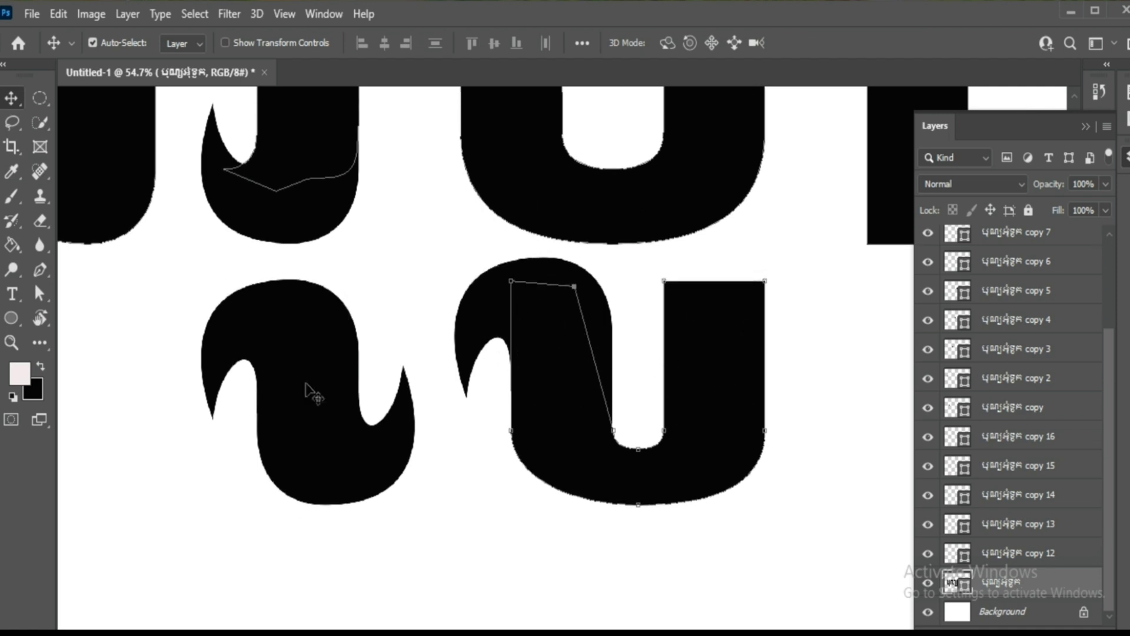
scroll(642, 301, "up", 1)
scroll(642, 300, "down", 2)
scroll(747, 220, "down", 1)
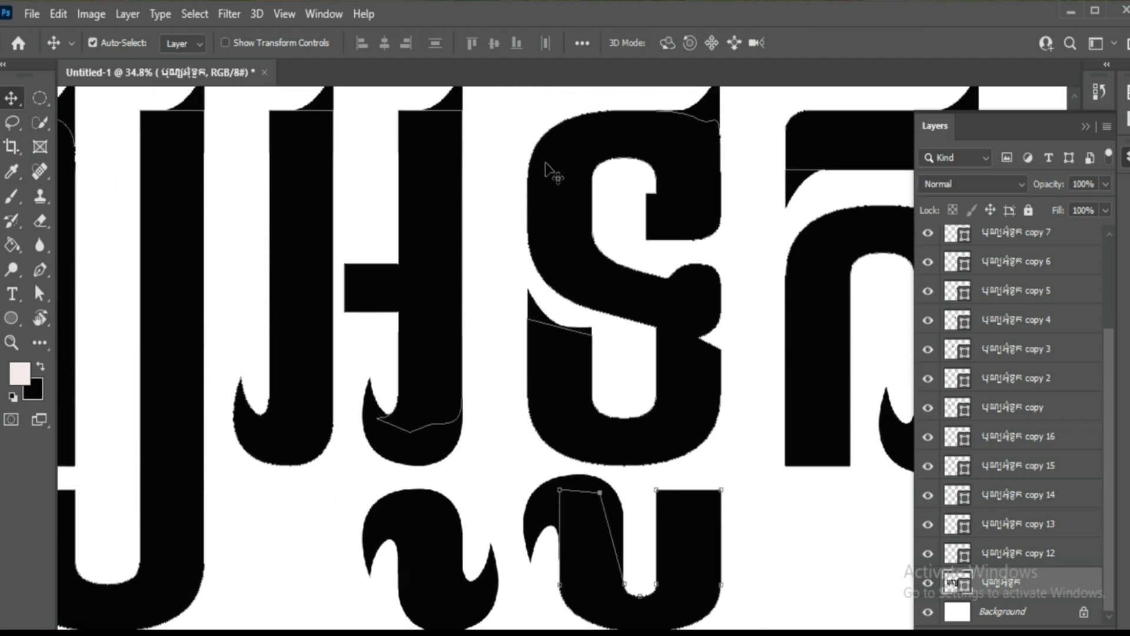
- Duplicate the hook tail down-right and delete the unwanted extra copy
left_click_drag(465, 114, 719, 483)
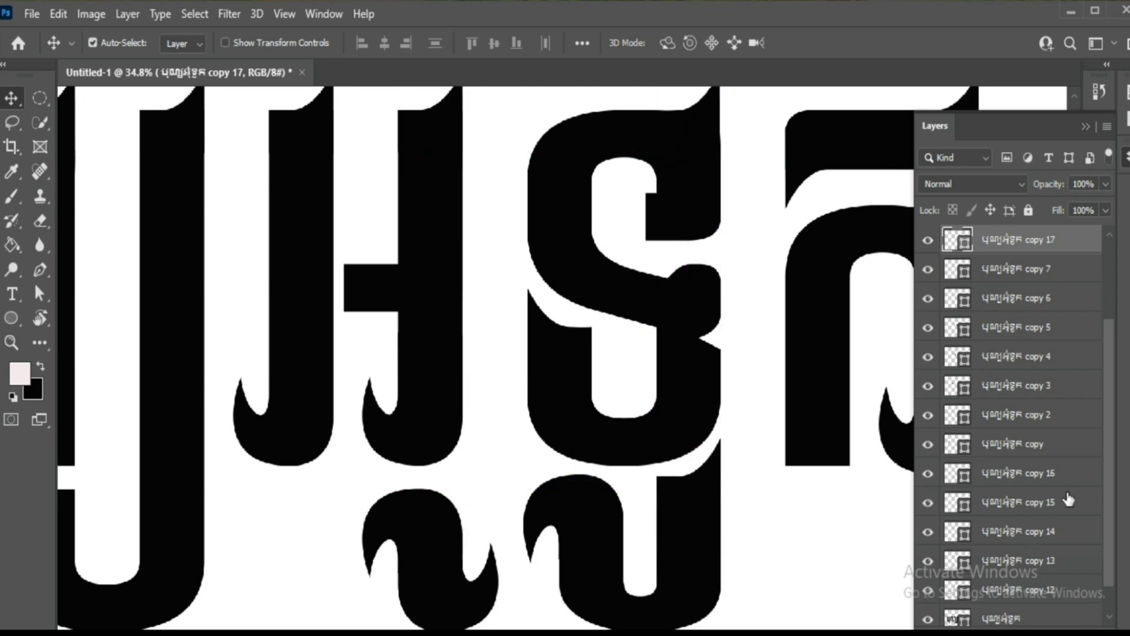
scroll(586, 495, "down", 3)
scroll(501, 471, "down", 1)
left_click_drag(695, 377, 435, 394)
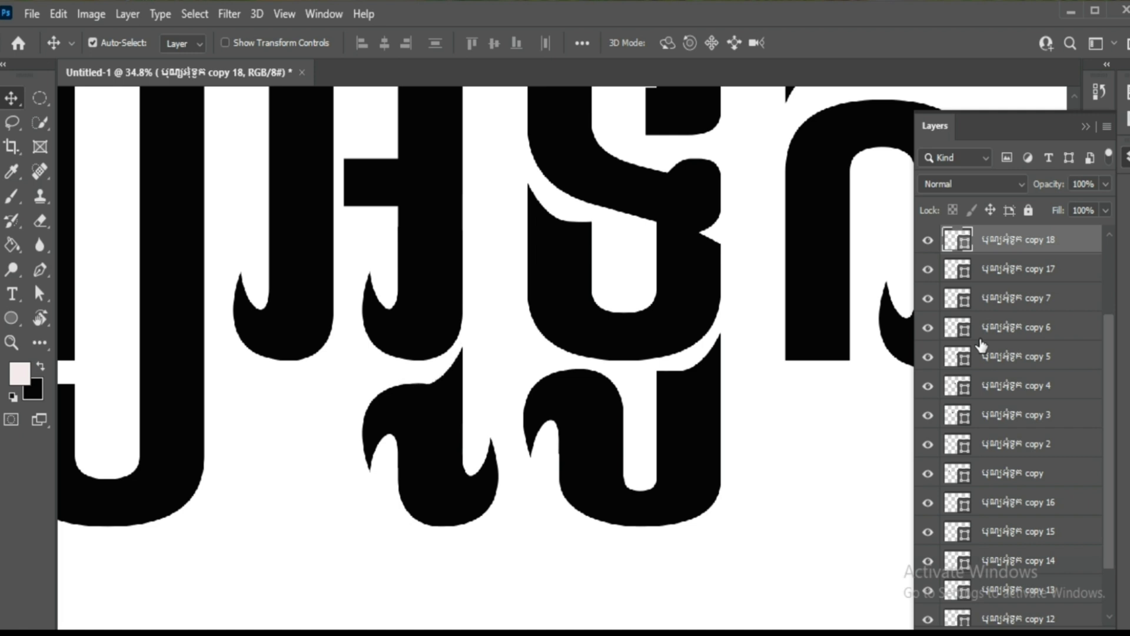
key("Delete")
scroll(606, 371, "down", 2)
scroll(476, 396, "down", 1)
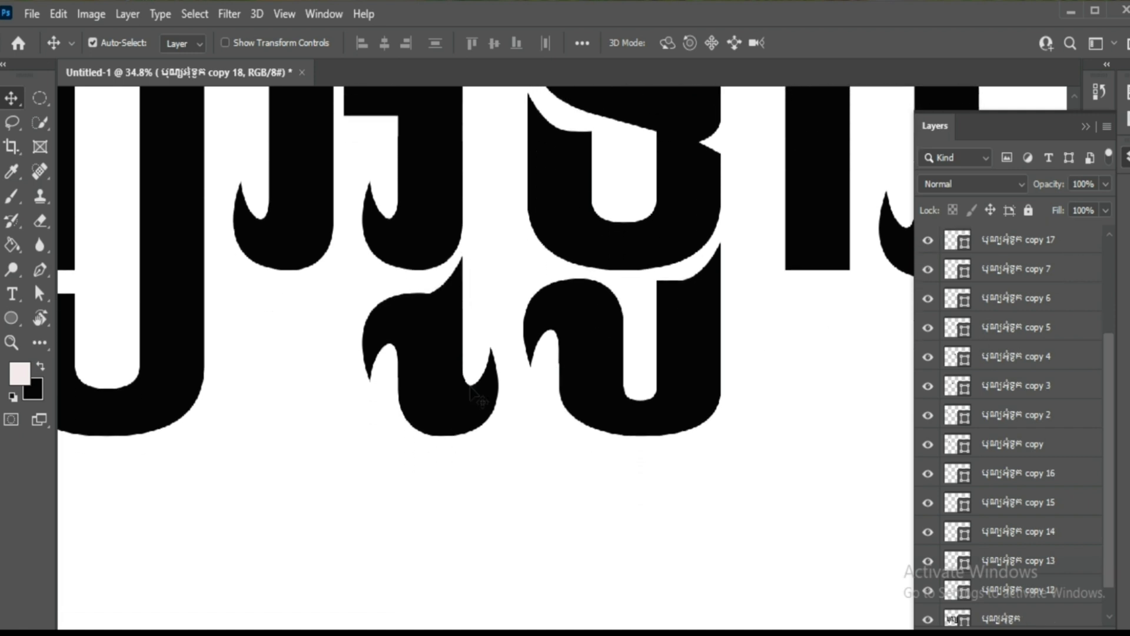
- Duplicate the copy 15 hook tail to place a new hook under the first letter
left_click(682, 294)
scroll(682, 301, "down", 1)
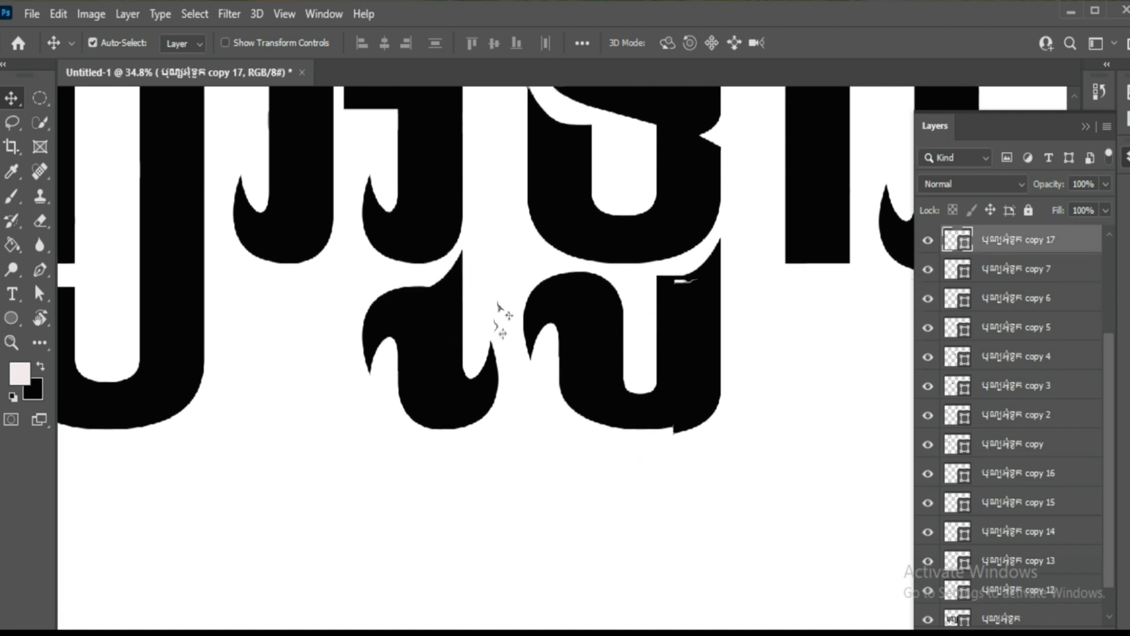
scroll(730, 447, "down", 2, "alt")
scroll(497, 465, "down", 2, "alt")
scroll(562, 439, "left", 2)
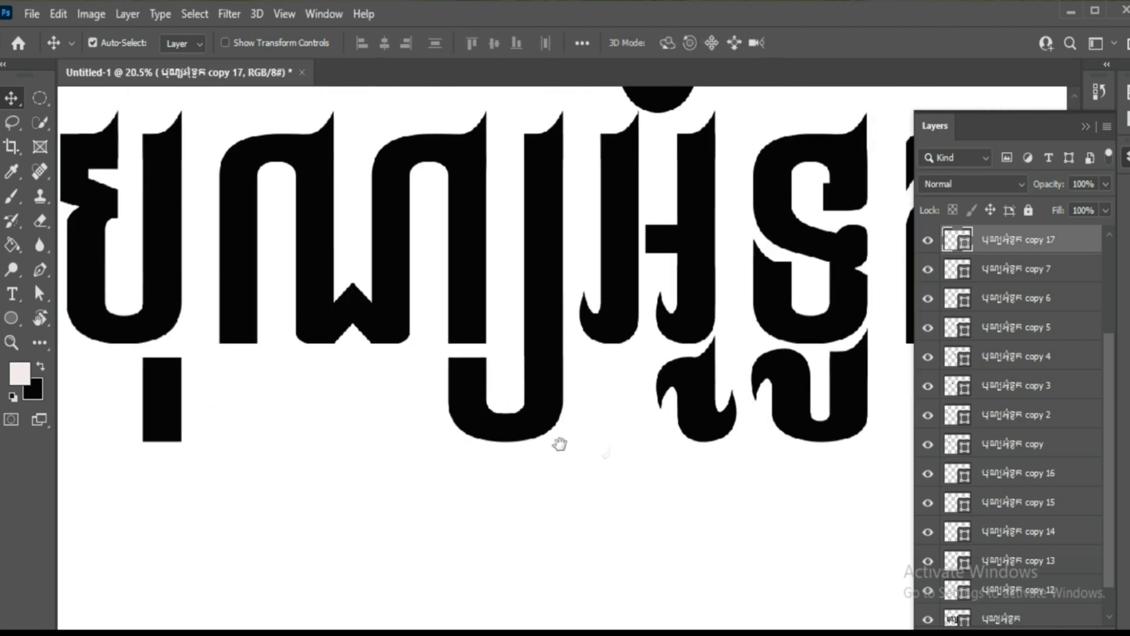
scroll(560, 441, "left", 2)
left_click(743, 384)
left_click_drag(743, 384, 208, 373, "alt")
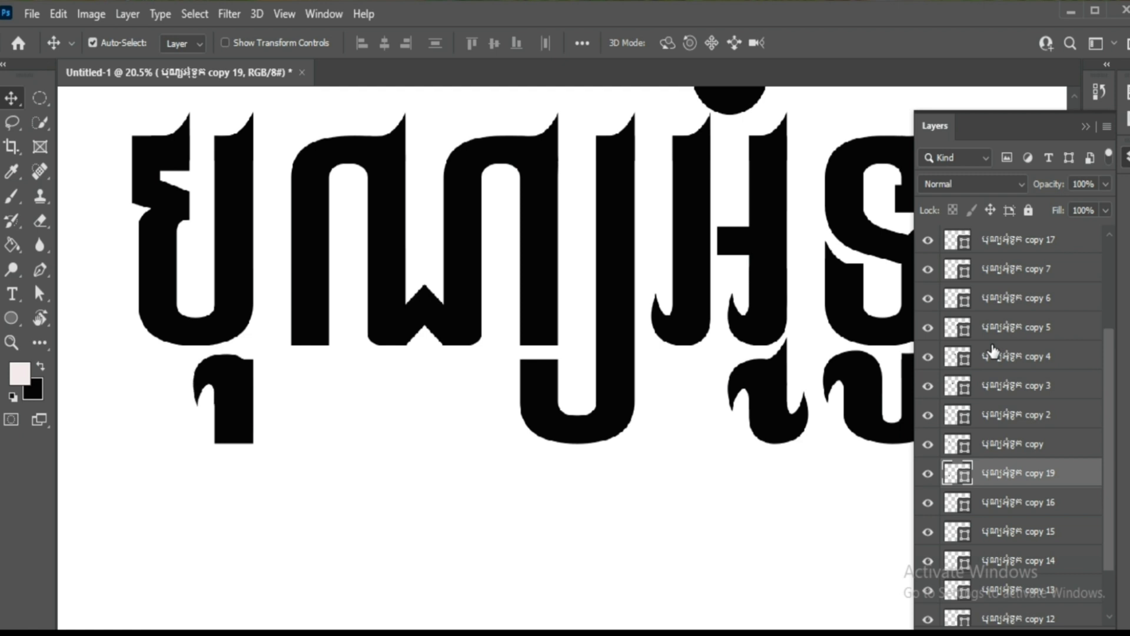
left_click_drag(796, 365, 350, 400)
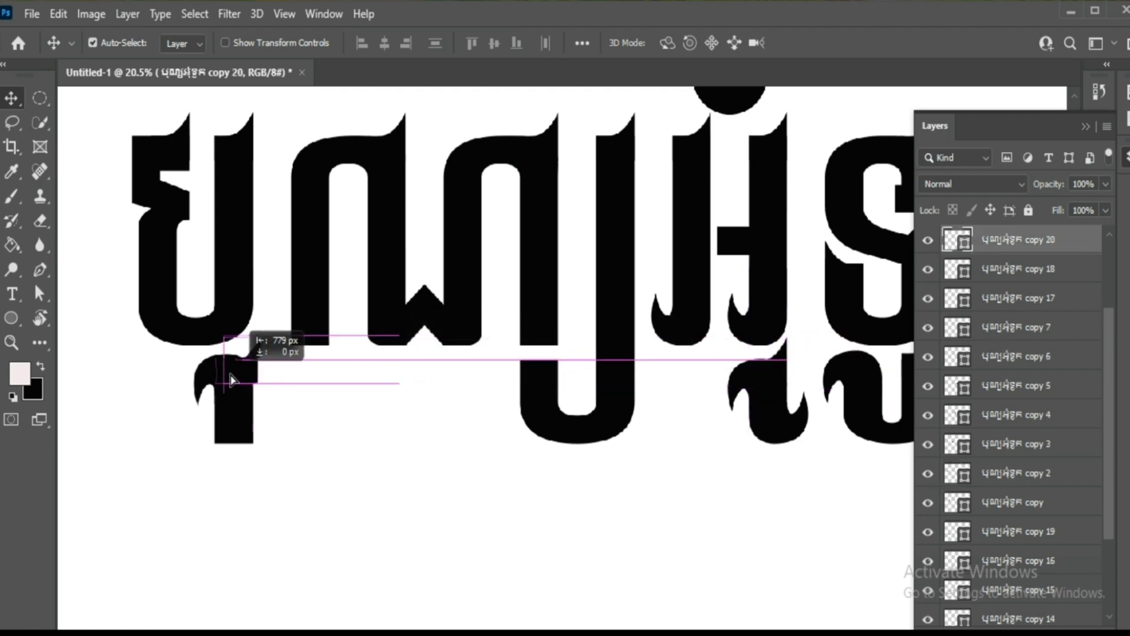
- Duplicate another hook tail from copy 19 and move it left beneath the word
scroll(354, 395, "up", 3)
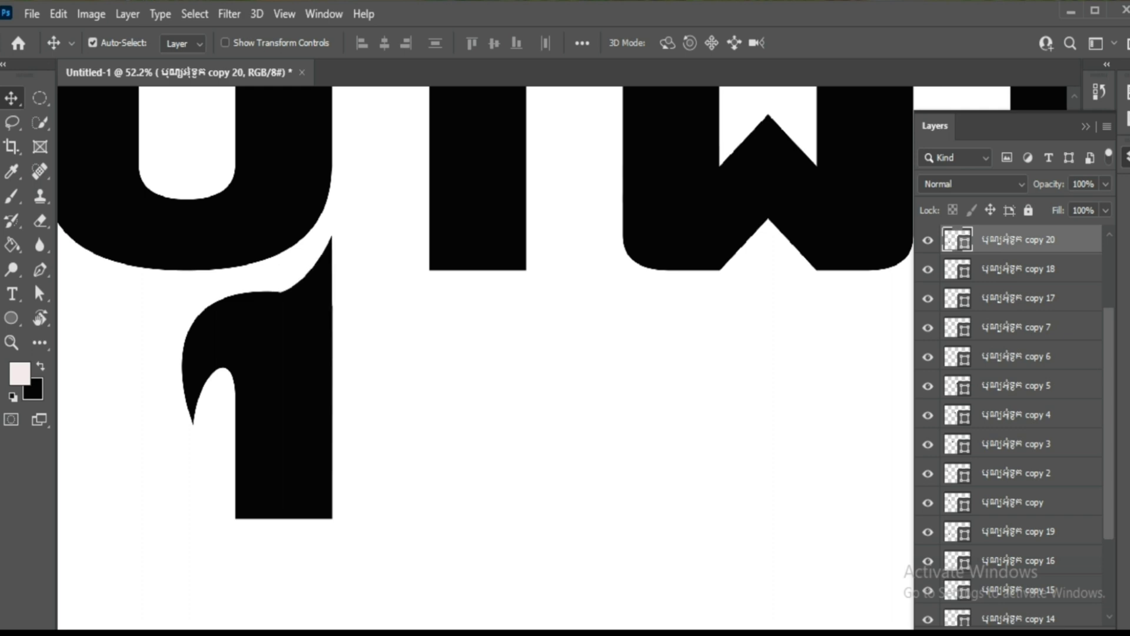
left_click(222, 328)
scroll(235, 321, "down", 2)
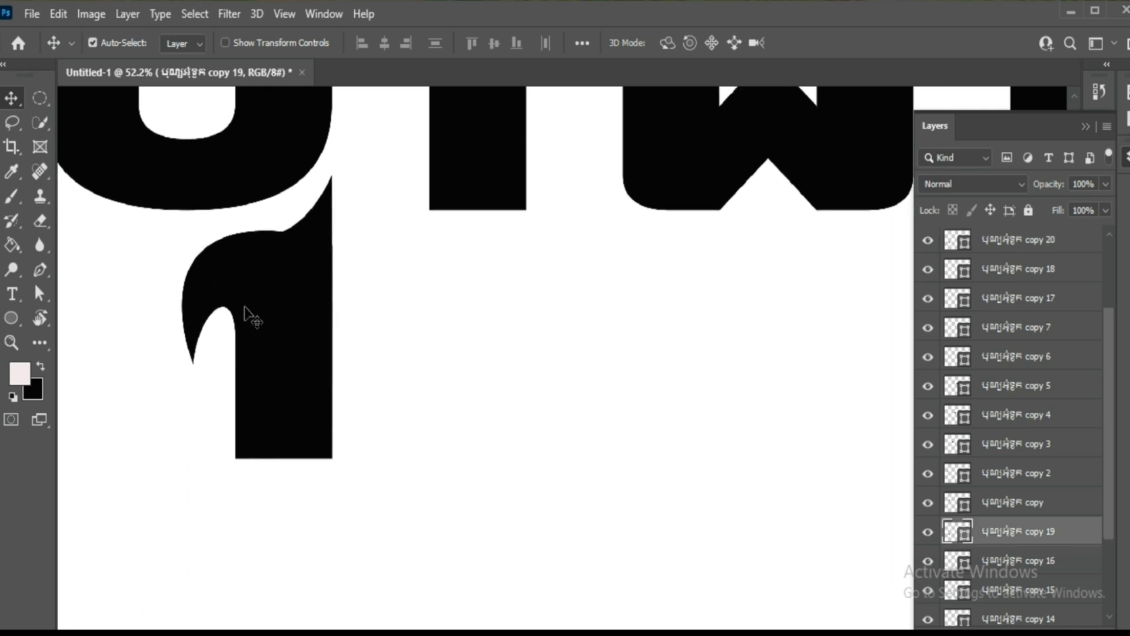
scroll(235, 264, "down", 2)
scroll(306, 328, "down", 2)
scroll(416, 383, "right", 2)
scroll(572, 465, "right", 3)
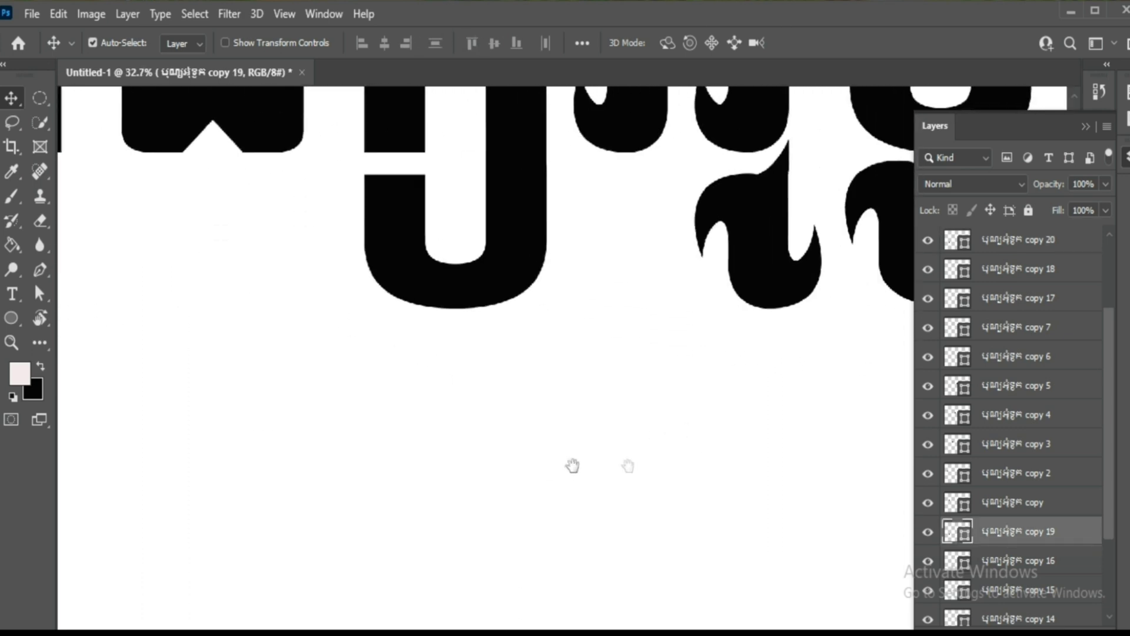
scroll(833, 348, "down", 2)
left_click_drag(803, 348, 248, 353)
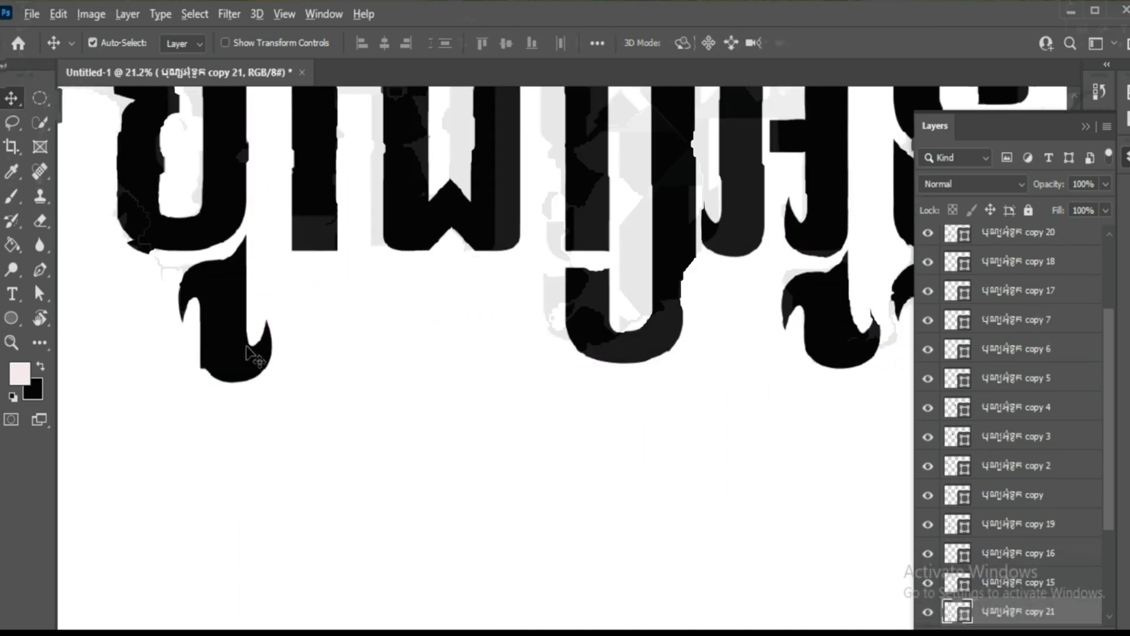
- Nudge and drag the subscript tails with arrow keys so they sit beneath their letters
scroll(247, 353, "up", 3)
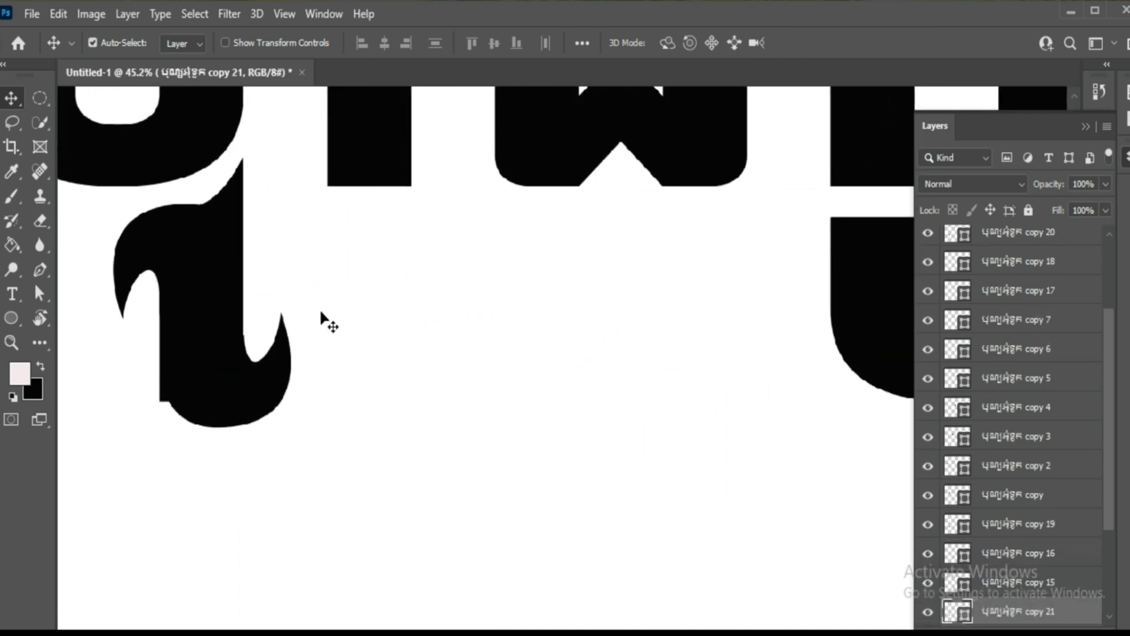
key("Down")
key("Down")
key("Down")
scroll(528, 414, "down", 4)
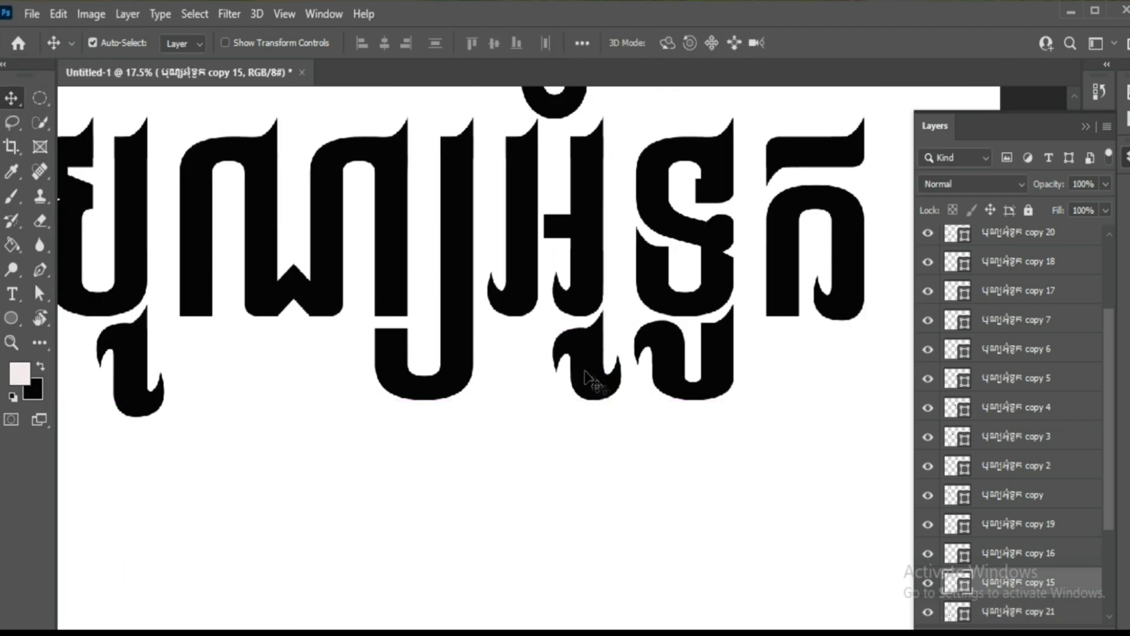
mouse_move(610, 360)
left_mouse_down()
mouse_move(610, 402)
mouse_move(616, 389)
left_mouse_up()
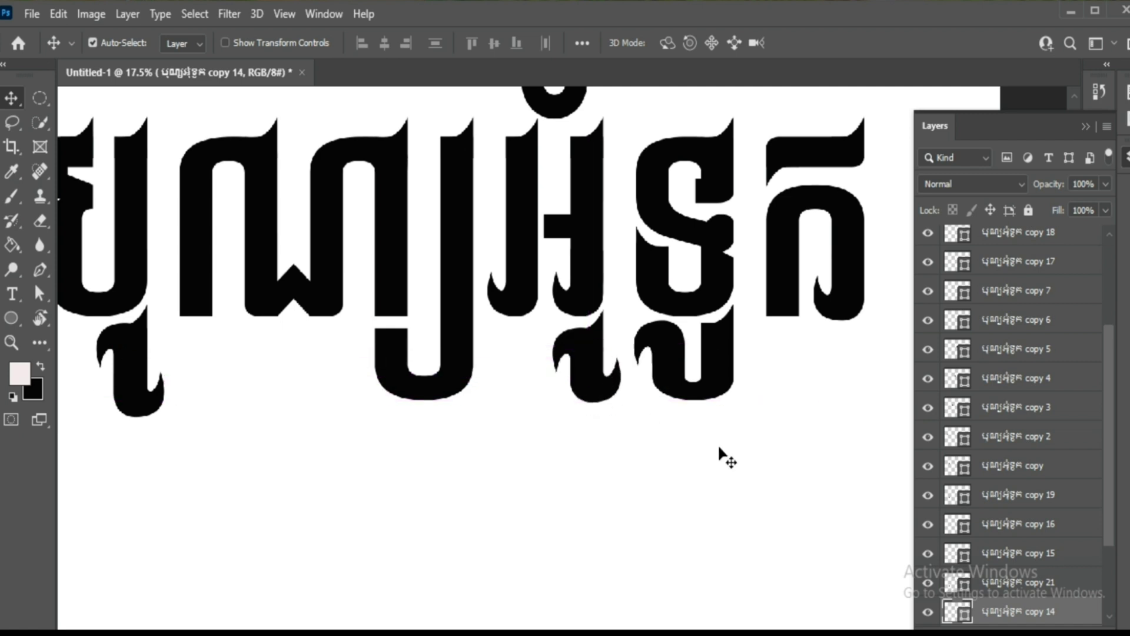
key("Down")
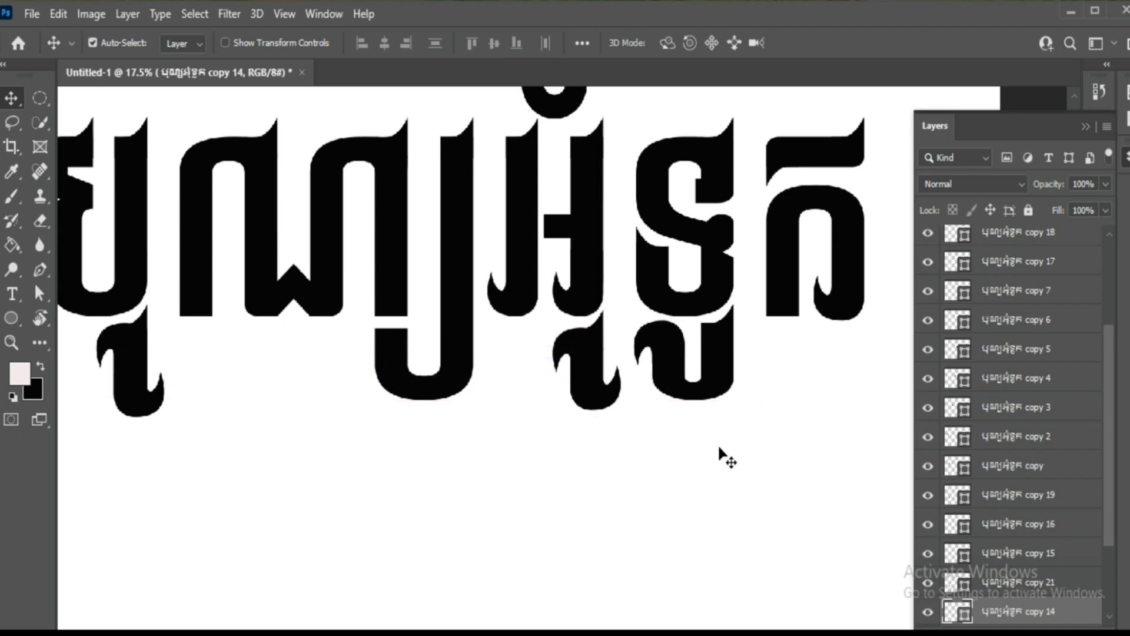
key("Up")
key("Up")
key("Up")
scroll(730, 471, "up", 2)
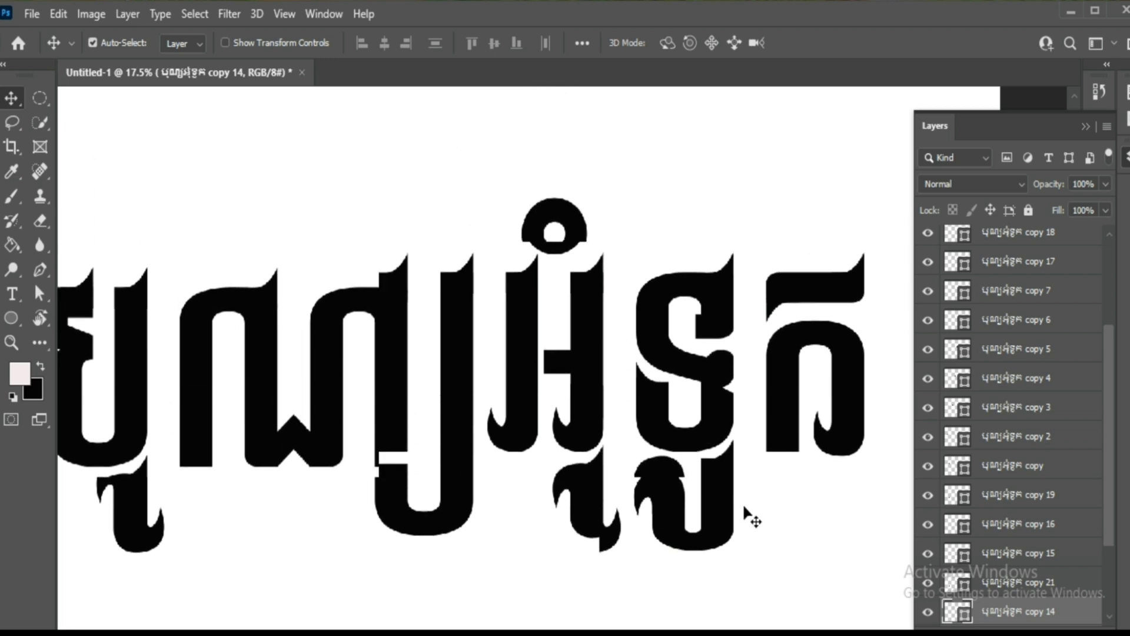
scroll(743, 503, "up", 3)
left_click(305, 546)
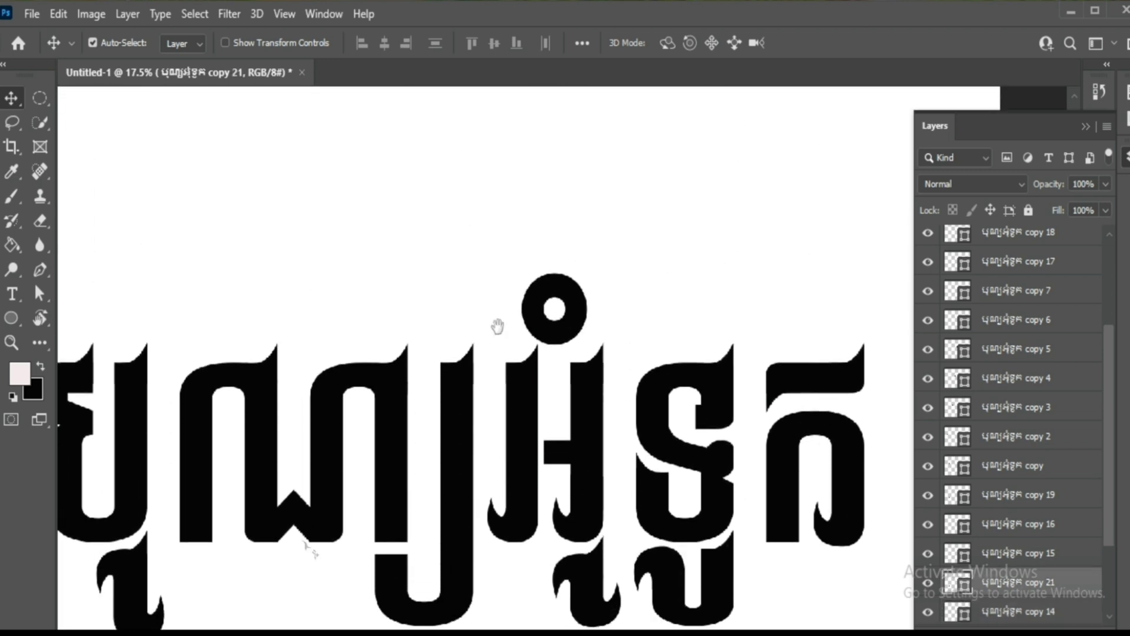
scroll(496, 326, "up", 3)
- Select the hook tail's path under the first letter with Path Selection
key("a")
scroll(486, 396, "up", 2)
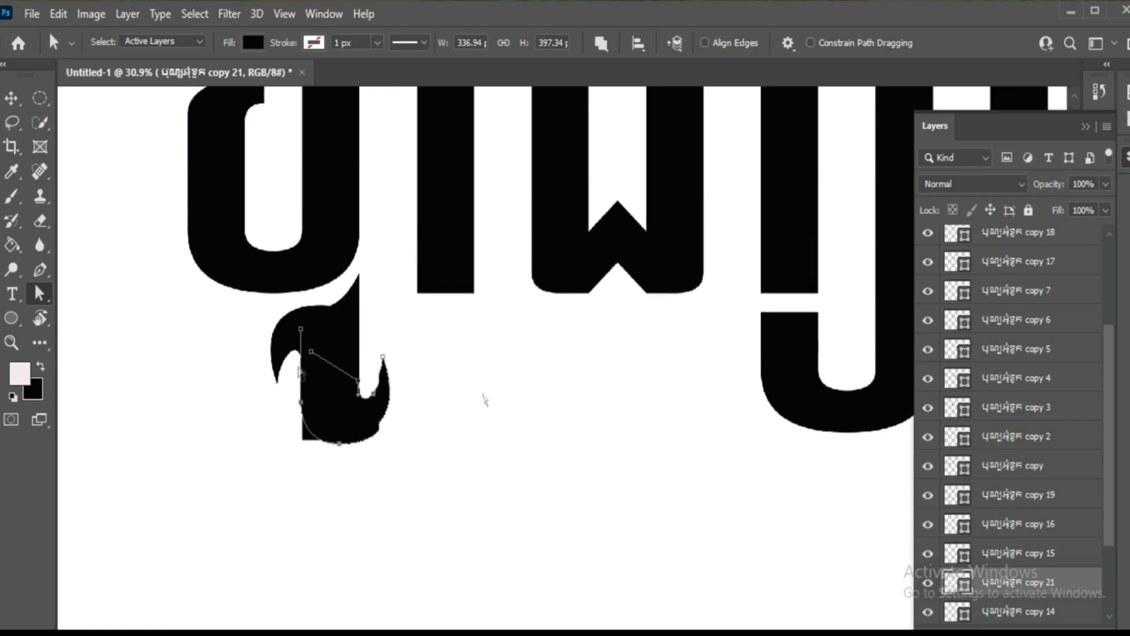
scroll(1004, 586, "down", 3)
left_click(1006, 586)
mouse_move(214, 364)
left_mouse_down()
mouse_move(404, 518)
mouse_move(302, 464)
mouse_move(312, 408)
left_mouse_up()
key("v")
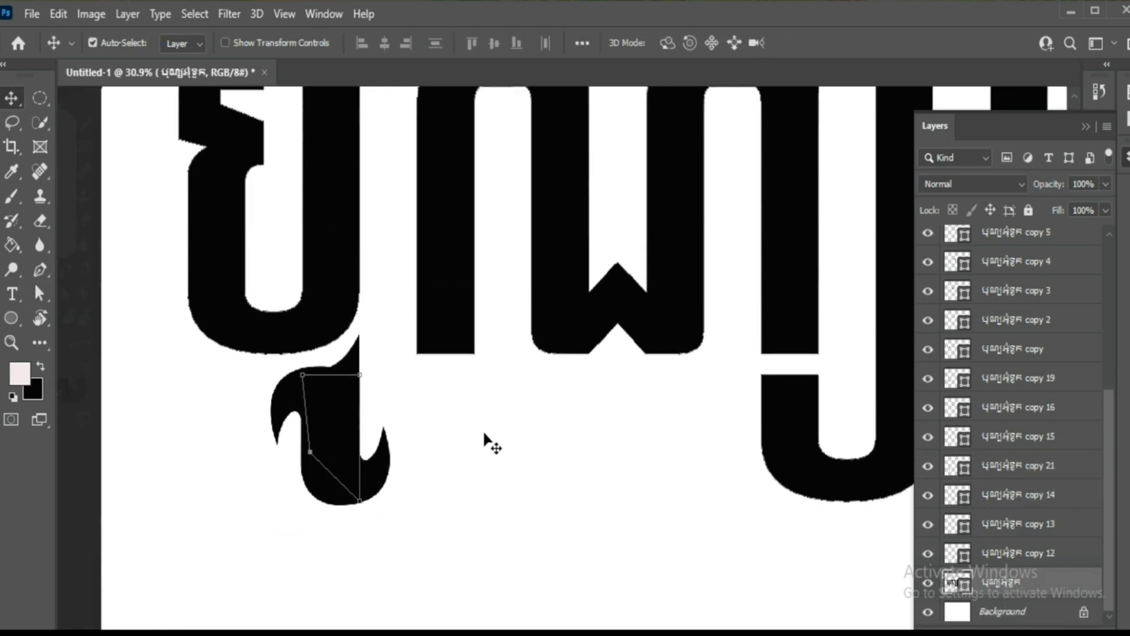
scroll(487, 441, "down", 3)
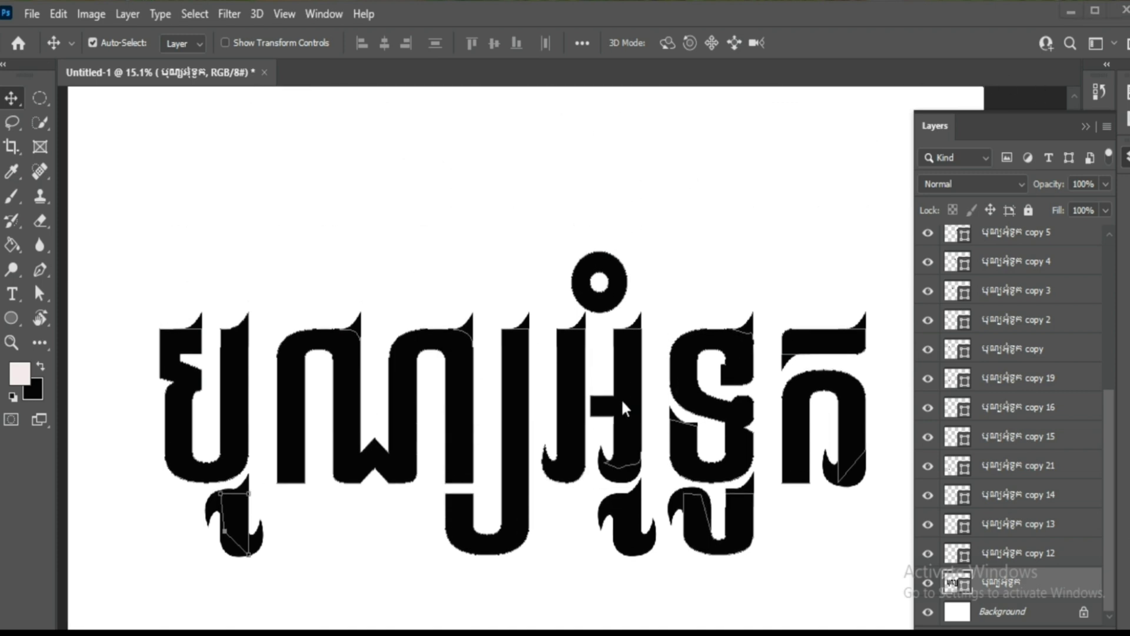
- Marquee-select the anchor points of the middle U-shaped subscript
key("super")
key("super")
scroll(660, 486, "up", 3)
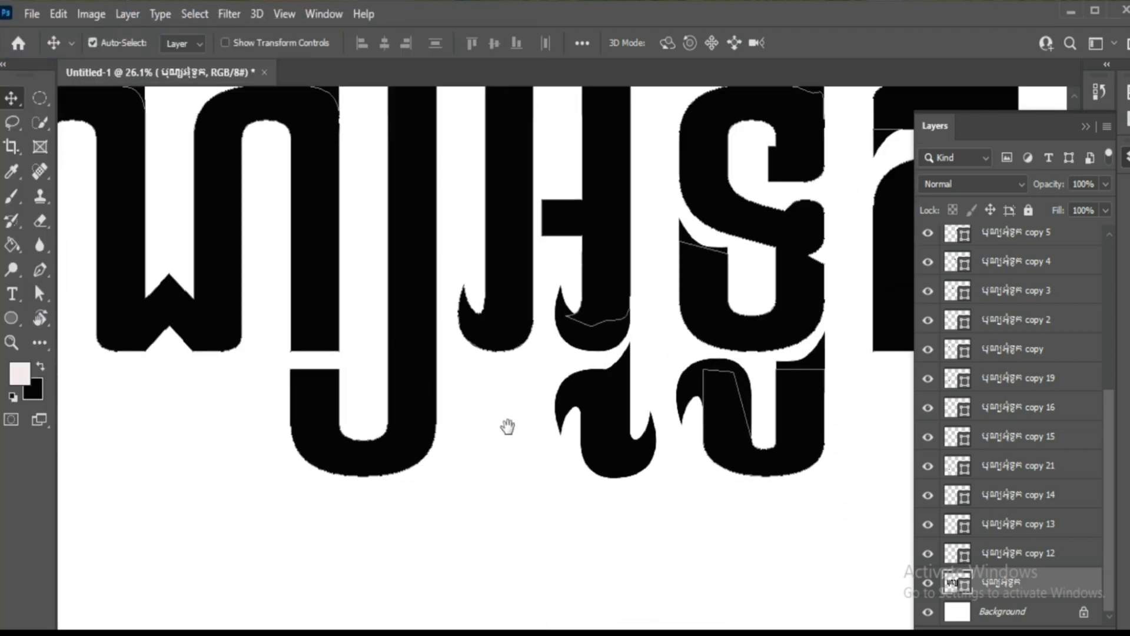
scroll(508, 426, "down", 1)
key("a")
left_click_drag(523, 299, 432, 446)
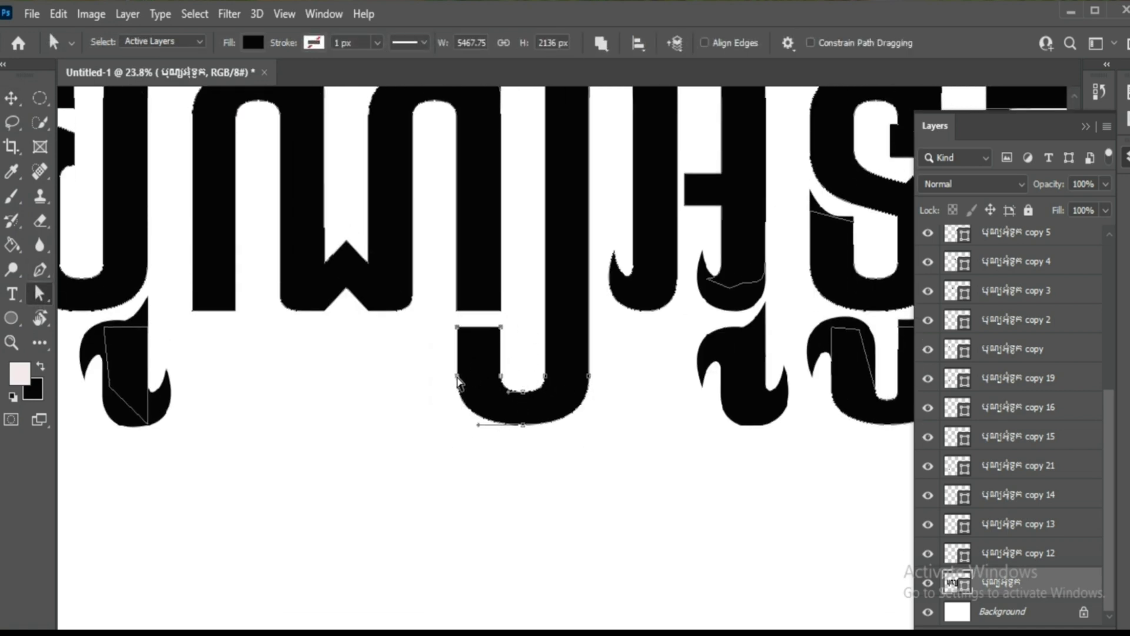
- Stretch the U's left leg far left into a long bracket
left_click_drag(518, 320, 418, 501)
left_click_drag(478, 353, 302, 354)
key("shift+Left")
key("shift+Left")
key("shift+Left")
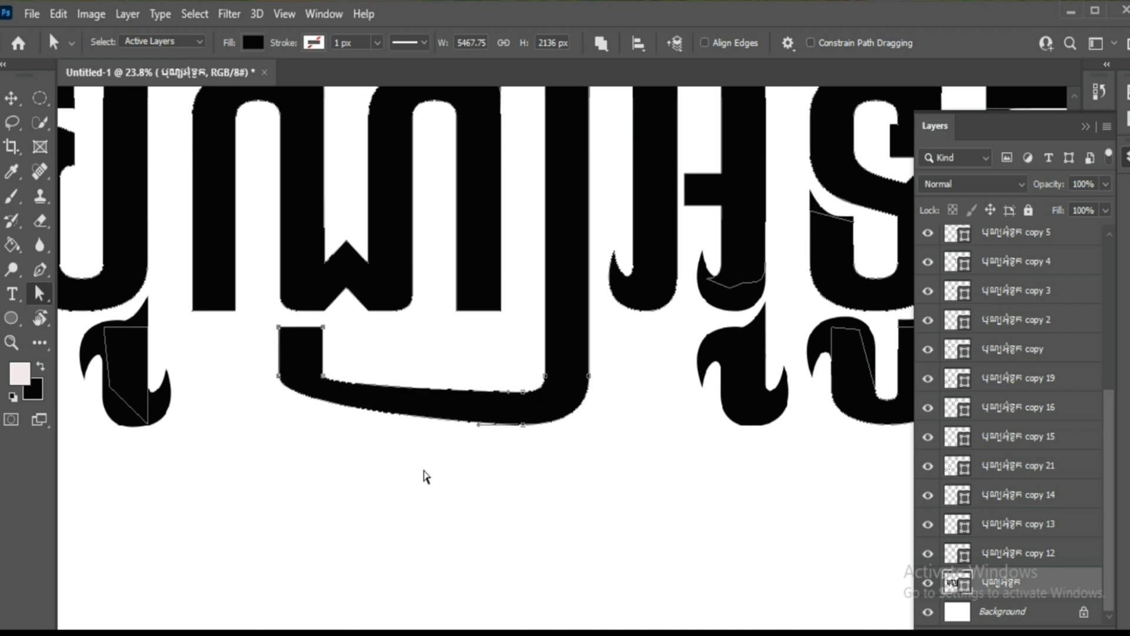
key("shift+Left")
key("shift+Left")
key("shift+Left")
key("shift+Left")
key("shift+Left")
key("shift+Left")
key("shift+Left")
key("shift+Left")
key("shift+Left")
key("shift+Left")
key("shift+Left")
key("shift+Left")
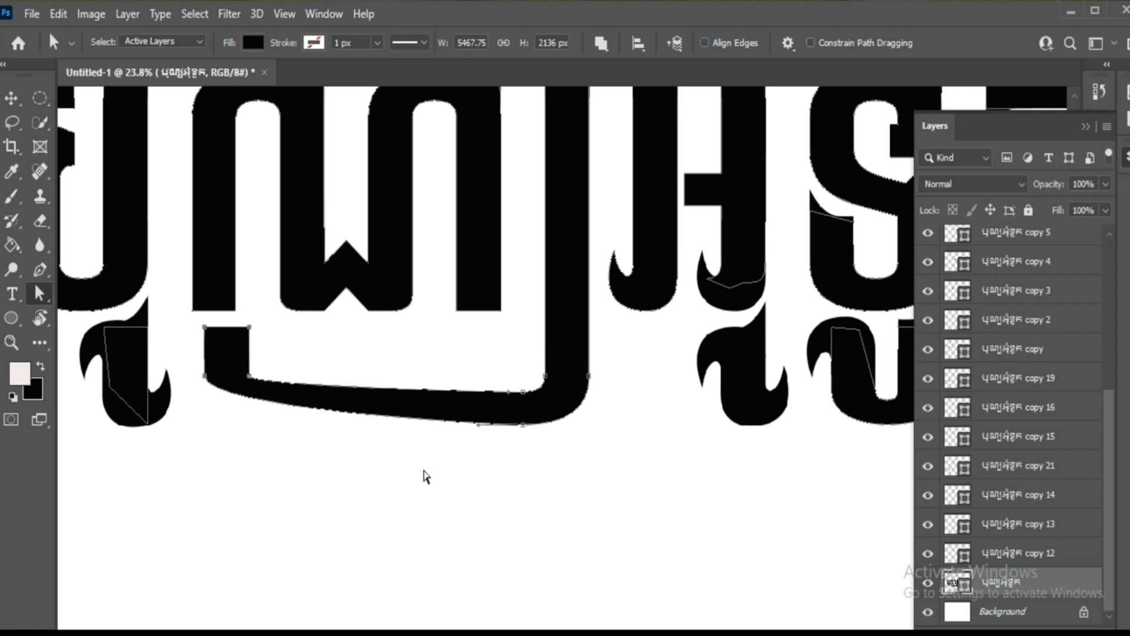
key("shift+Left")
key("shift+Left")
key("shift+Left")
key("shift+Left")
key("shift+Left")
scroll(448, 329, "down", 2)
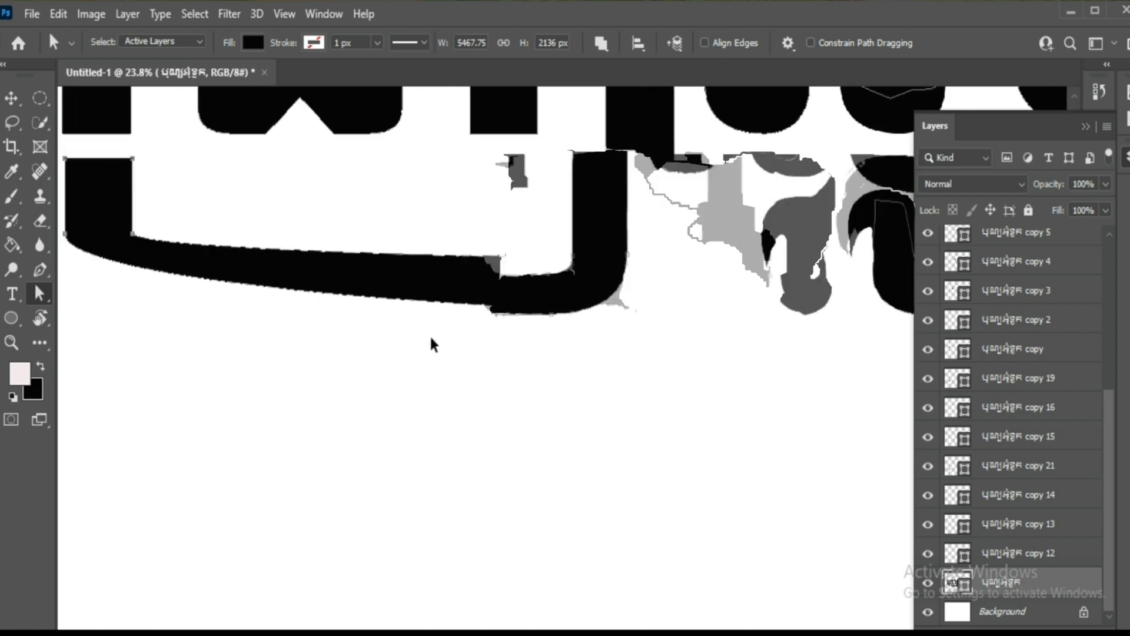
scroll(664, 355, "up", 2)
- Add an anchor on the bracket's bottom edge and flatten its bottom curve
key("p")
left_click(304, 270)
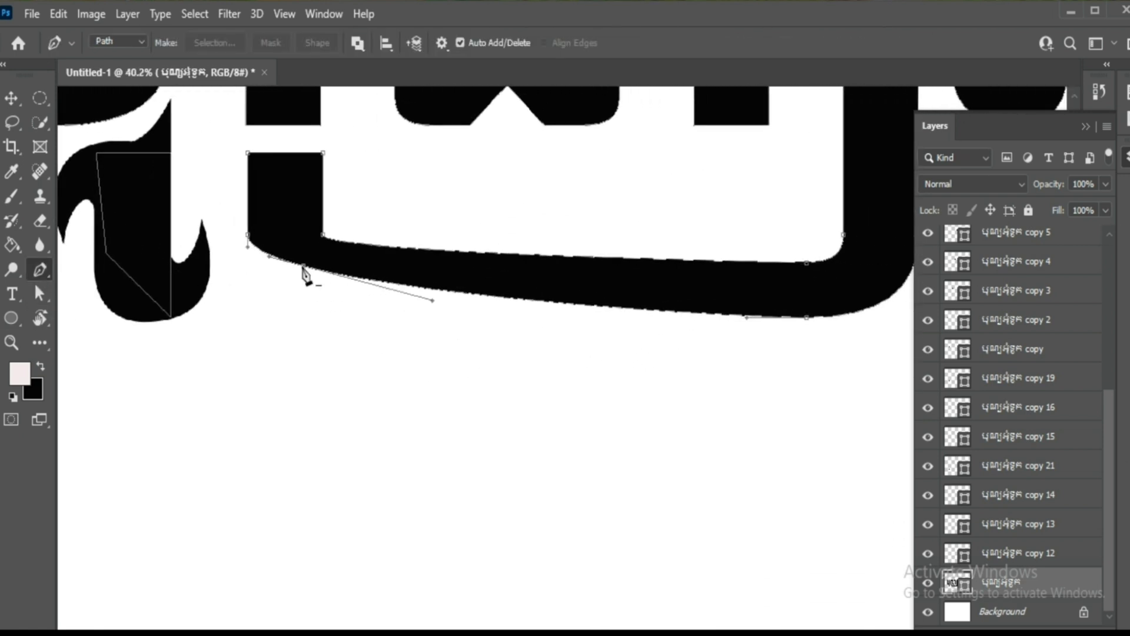
key("a")
left_click_drag(330, 310, 274, 316)
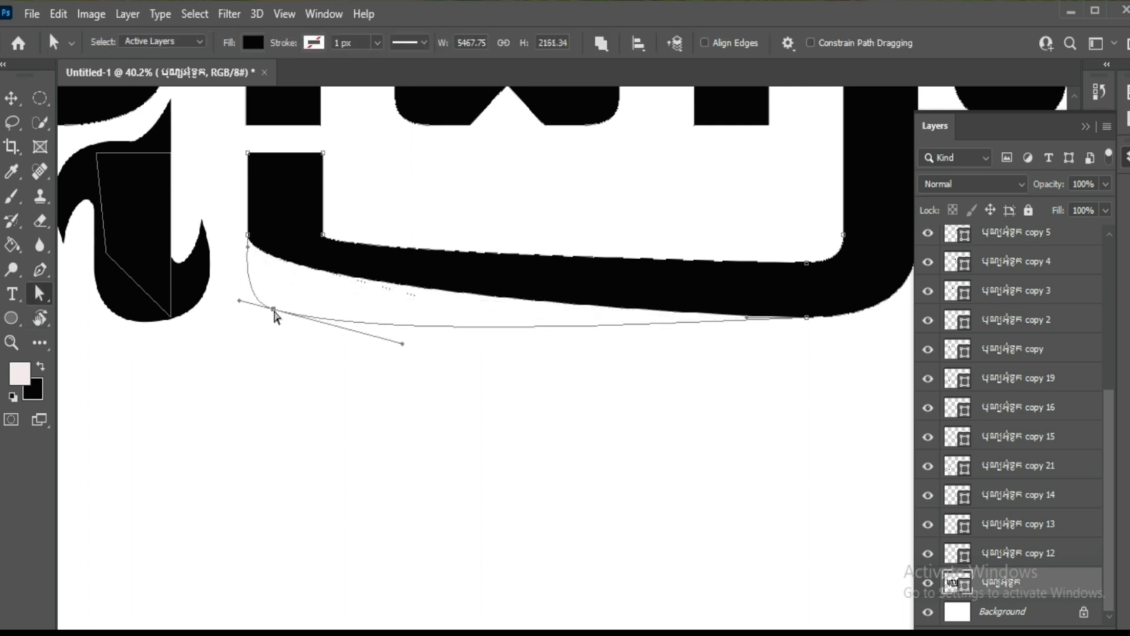
left_click_drag(402, 343, 405, 312)
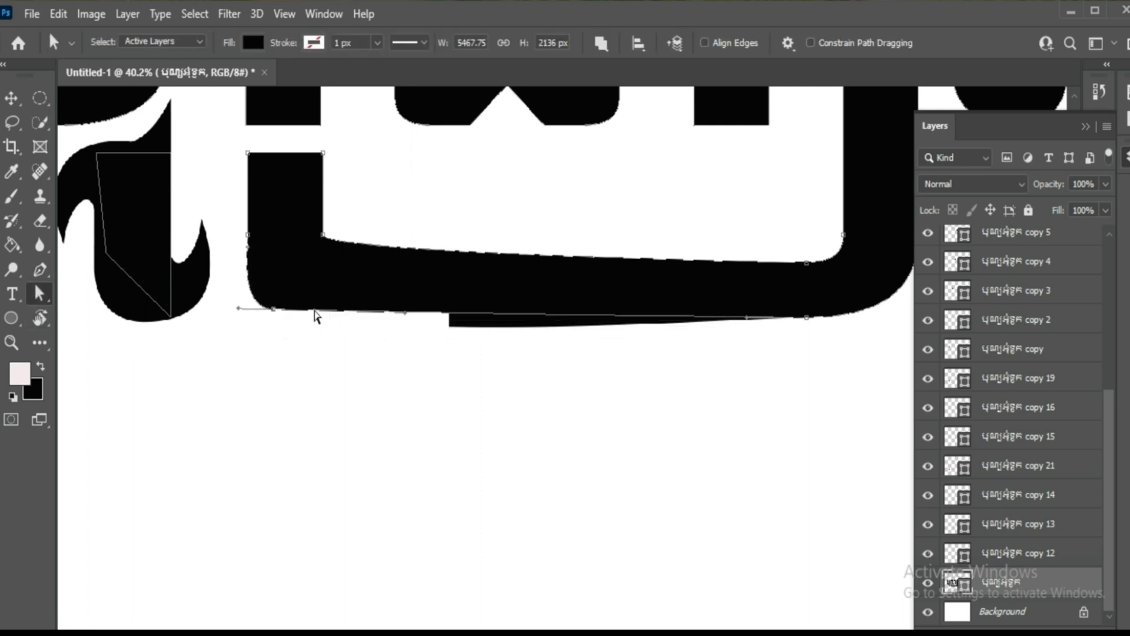
scroll(316, 317, "up", 3)
- Add an inner anchor and level the bracket's inner bottom edge
key("p")
left_click(361, 401)
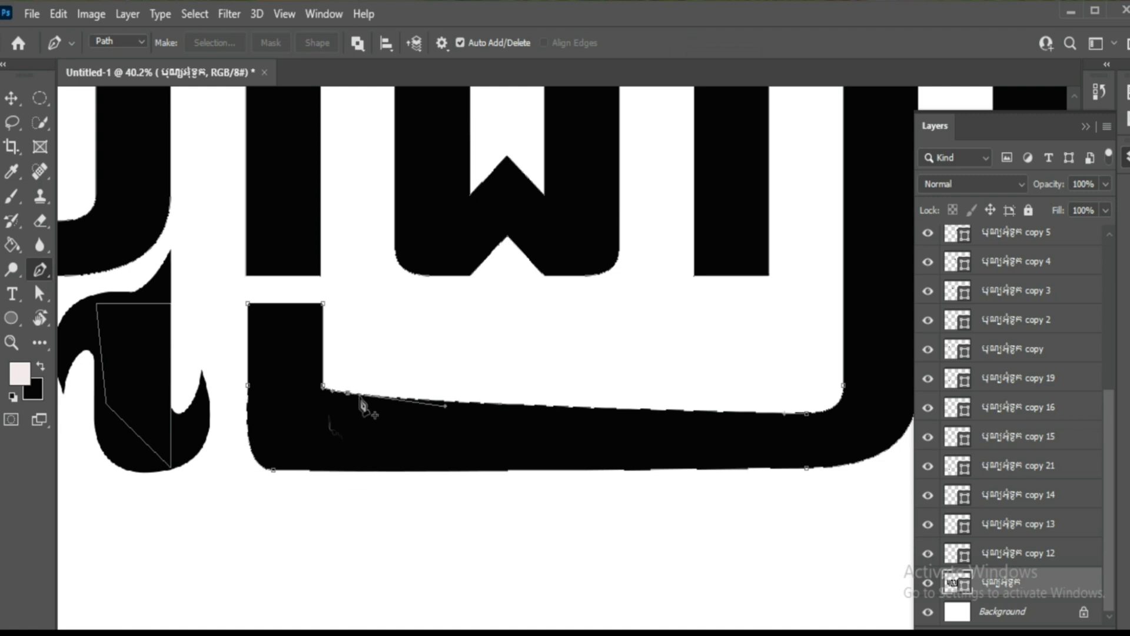
key("a")
left_click_drag(360, 401, 357, 419)
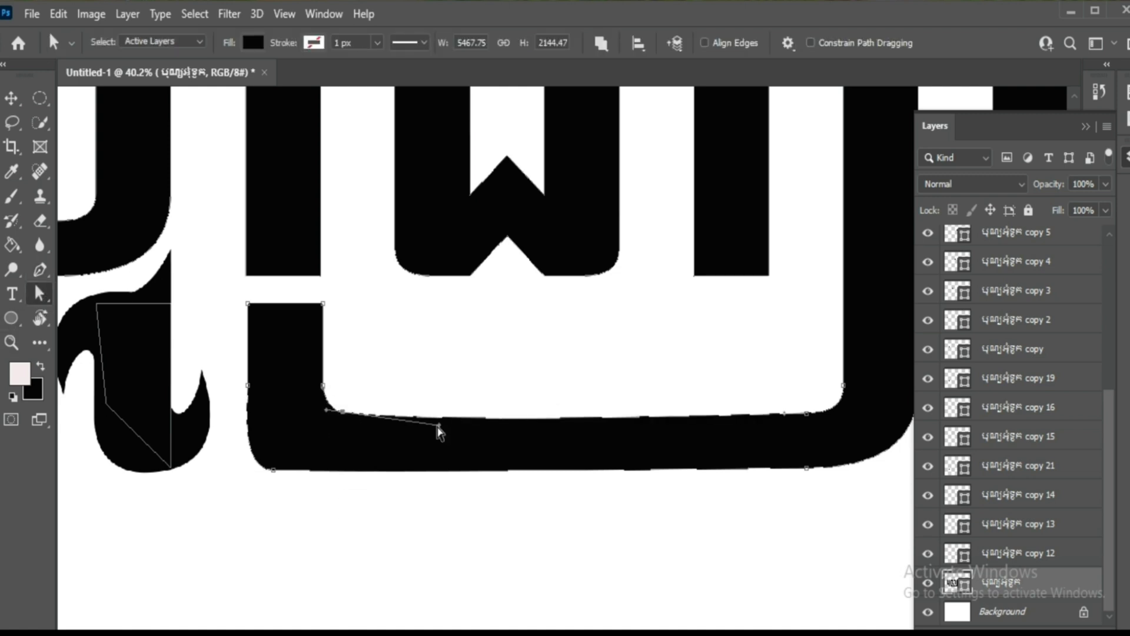
left_click_drag(438, 425, 439, 413)
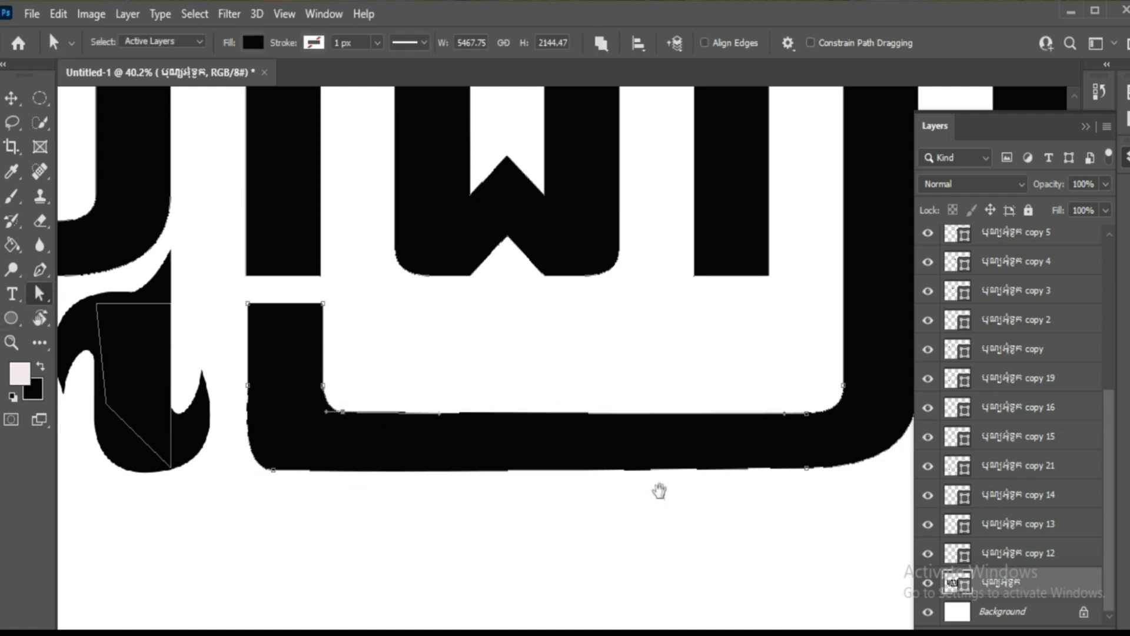
left_click_drag(656, 489, 469, 522)
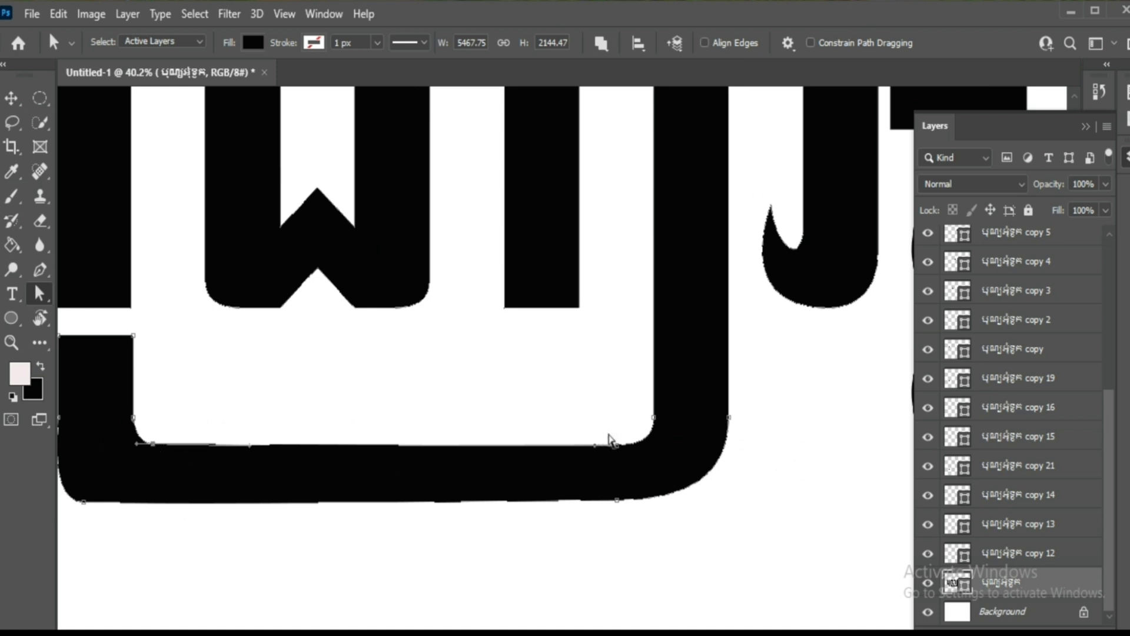
left_click_drag(625, 450, 625, 444)
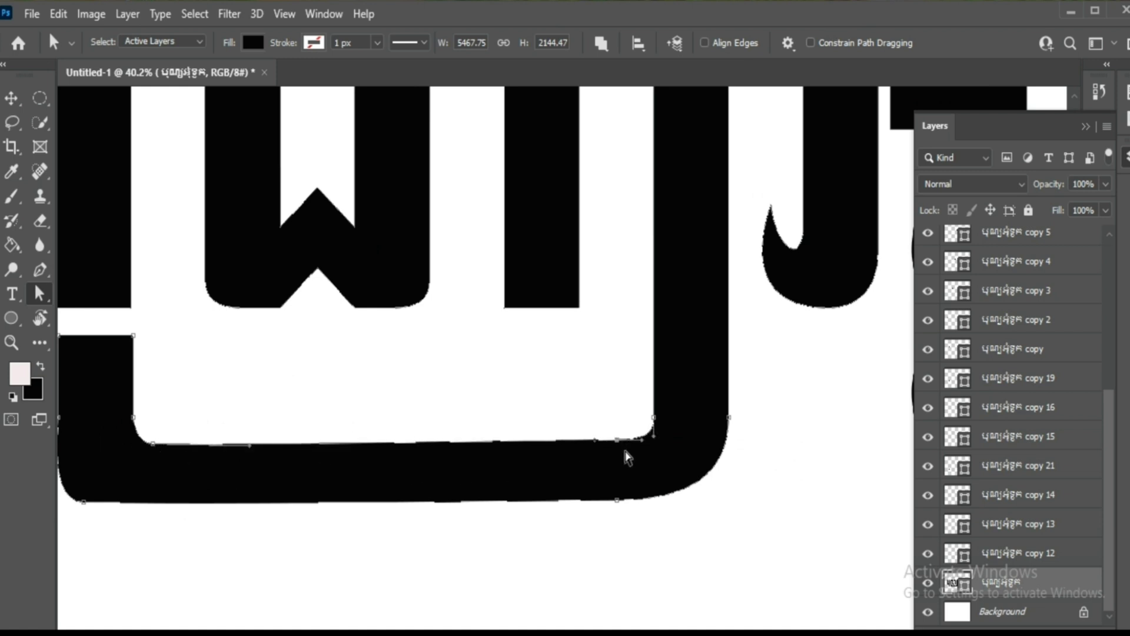
left_click_drag(153, 445, 152, 442)
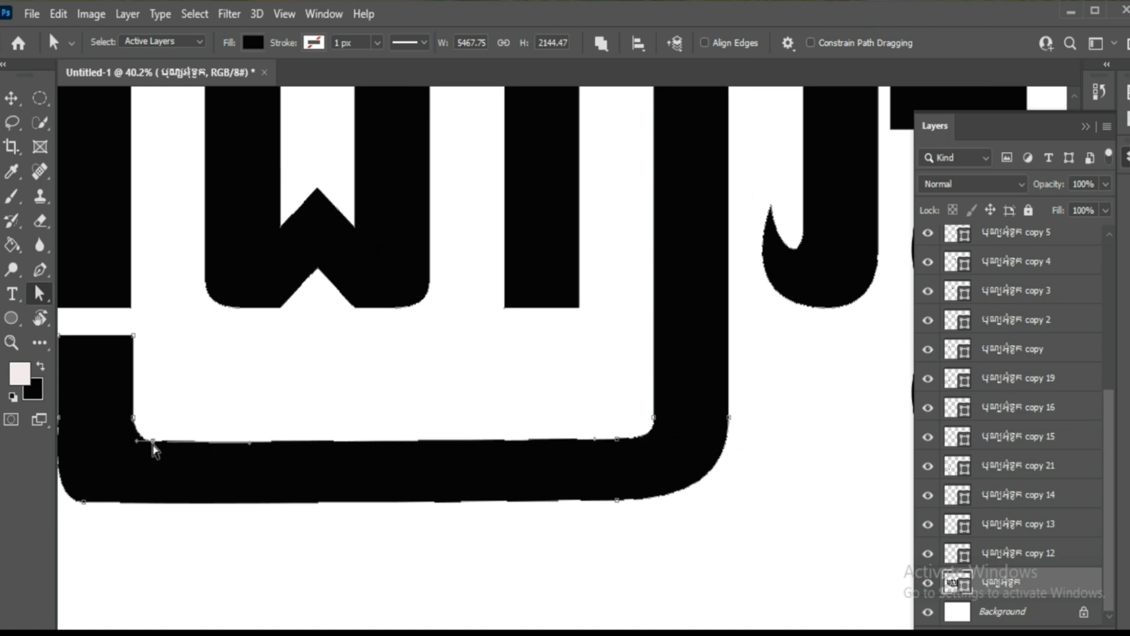
- Round the bracket's inner right and bottom-right corner curves
key("p")
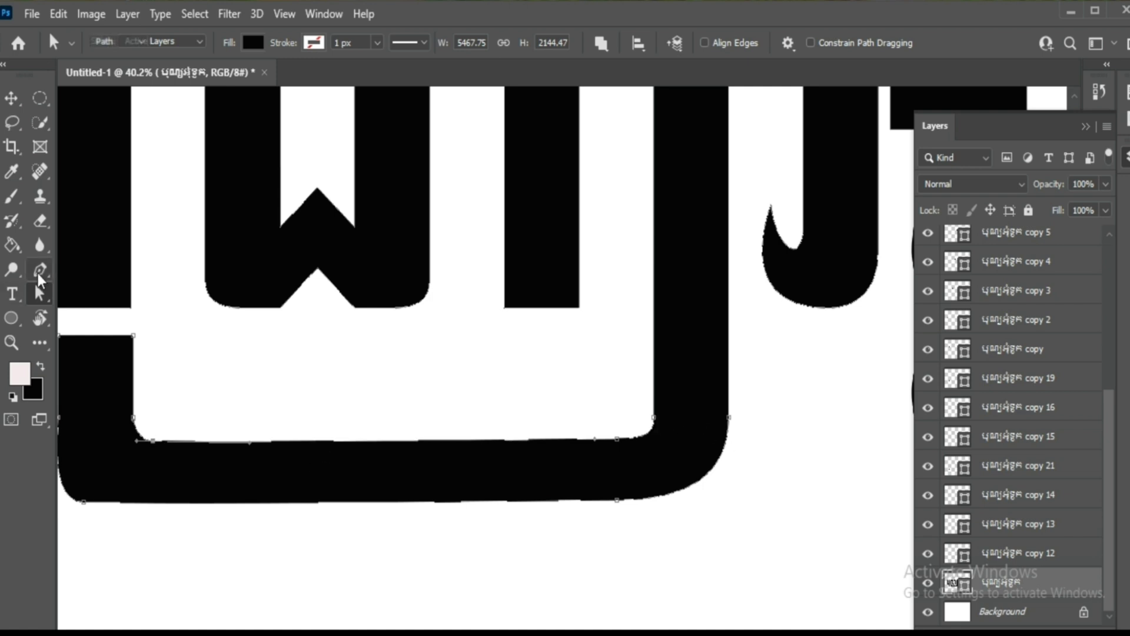
left_click_drag(655, 419, 658, 436)
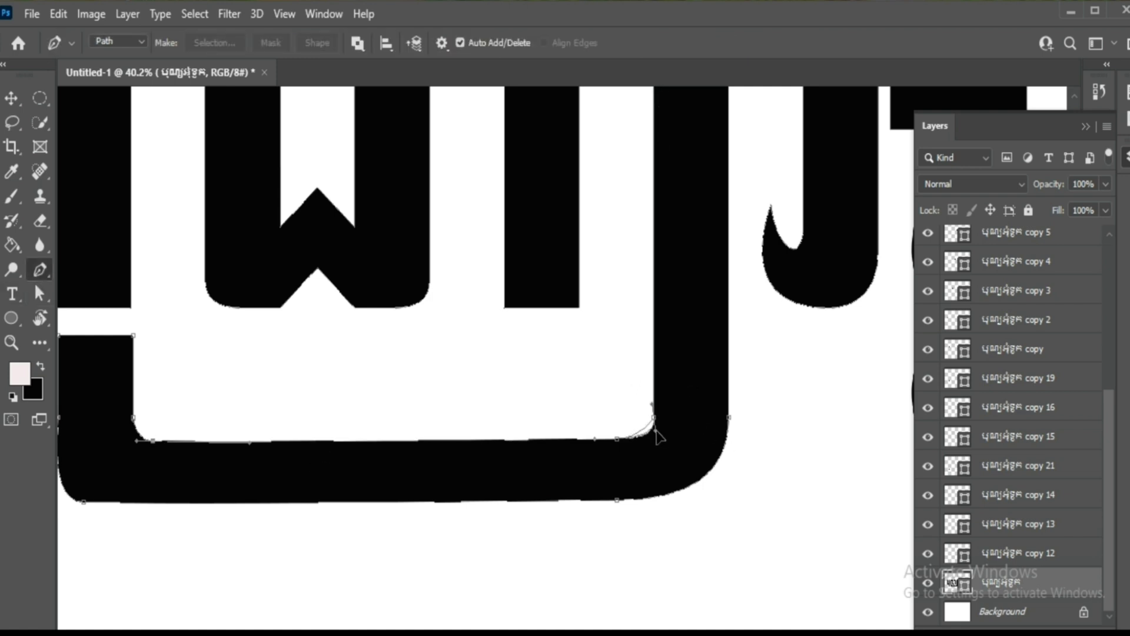
key("a")
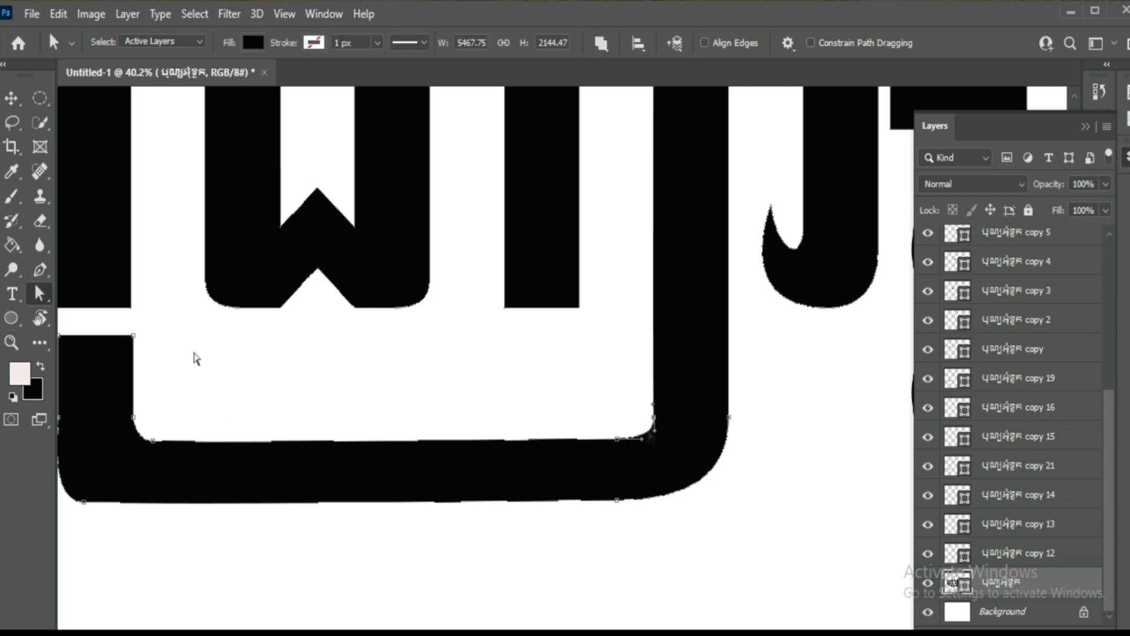
left_click_drag(656, 415, 660, 423)
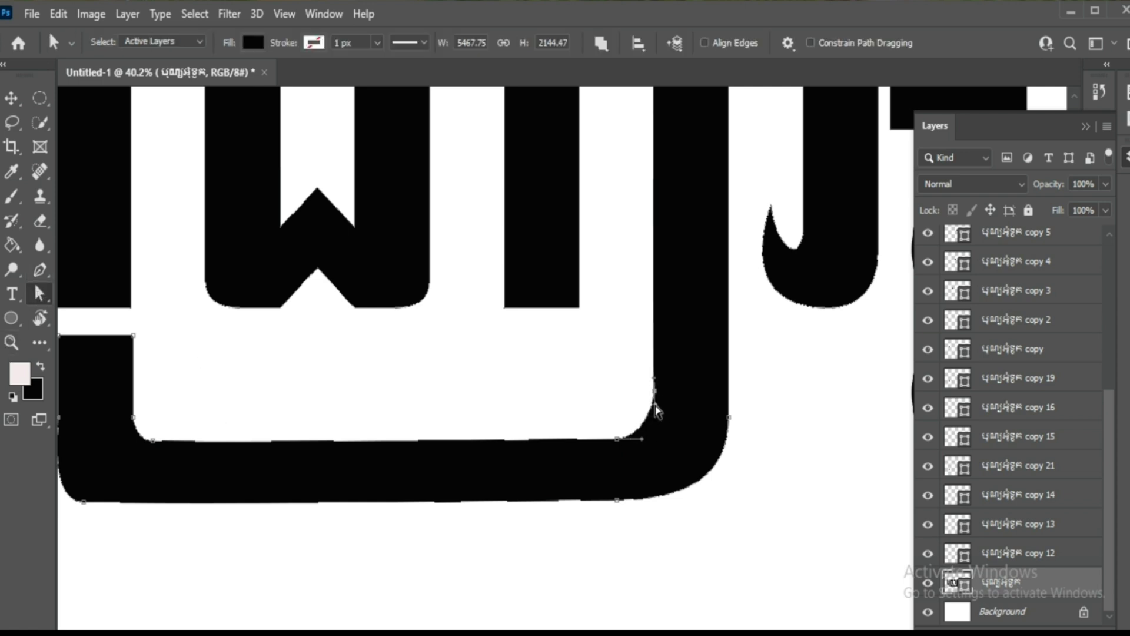
left_click_drag(605, 445, 661, 442)
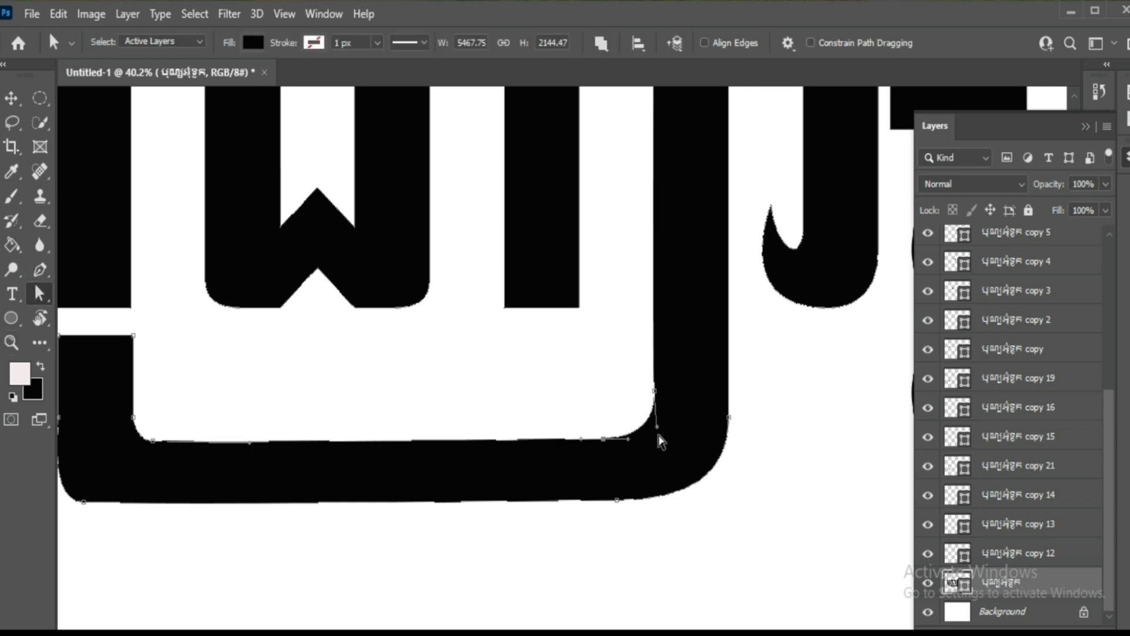
left_click_drag(697, 479, 721, 500)
scroll(603, 507, "down", 2)
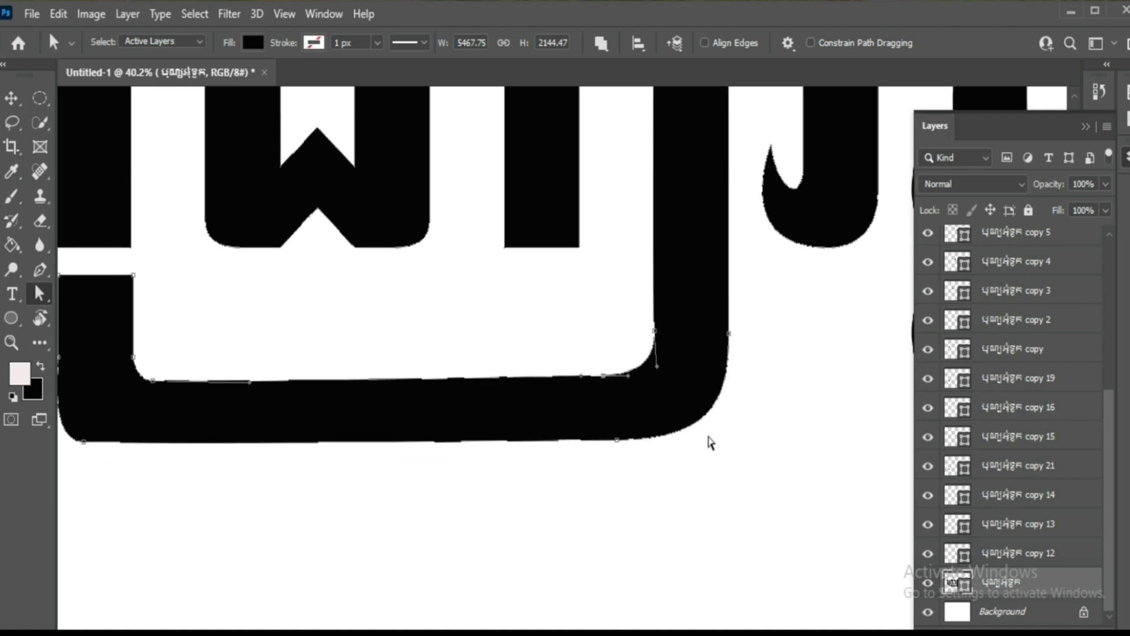
- Round the bracket's inner bottom-left corner
left_click_drag(306, 379, 305, 383)
mouse_move(158, 384)
left_mouse_down()
mouse_move(152, 359)
mouse_move(135, 362)
left_mouse_up()
scroll(152, 359, "down", 1)
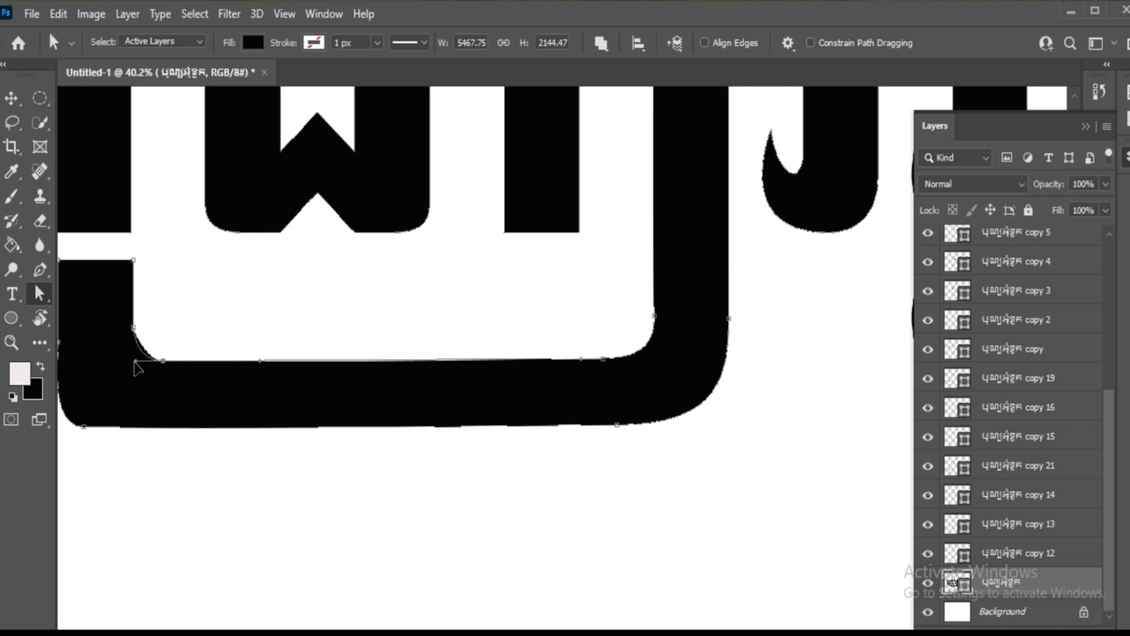
scroll(517, 434, "down", 2, "alt")
scroll(613, 434, "down", 2, "alt")
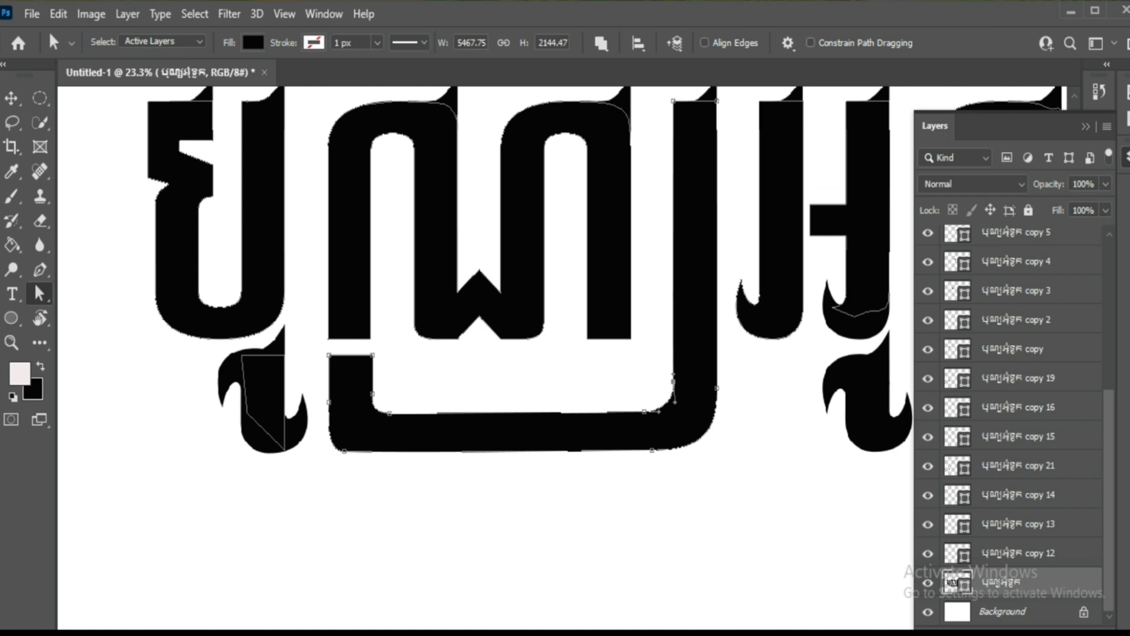
- Alt-drag a copy of the left curl hook toward the bracket
scroll(489, 353, "up", 1)
key("alt")
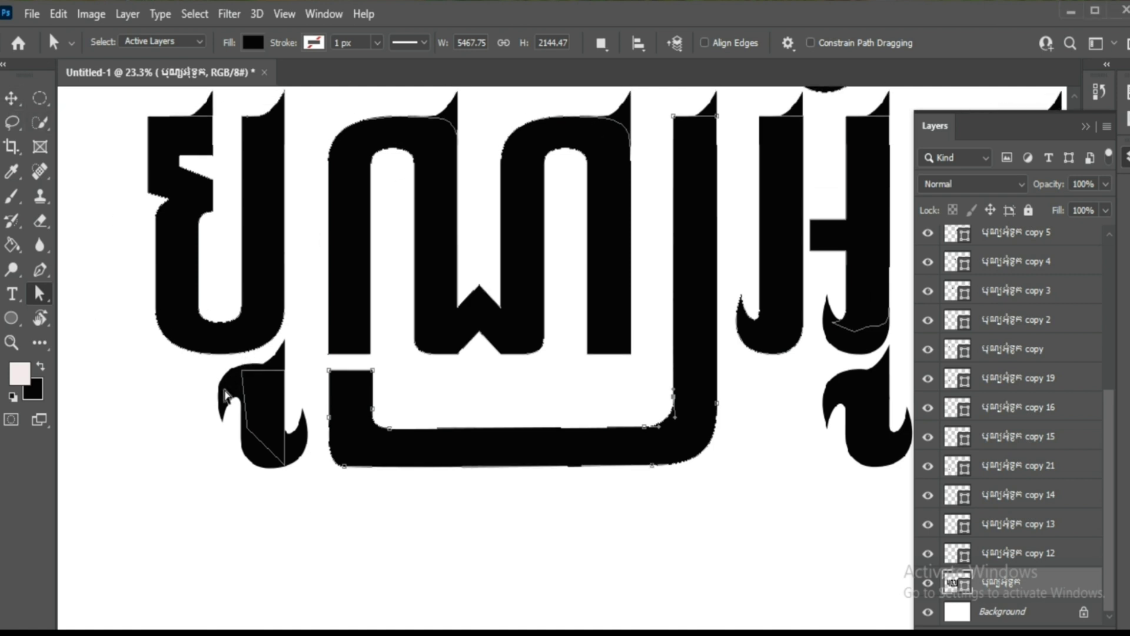
key("v")
left_click_drag(236, 395, 384, 390)
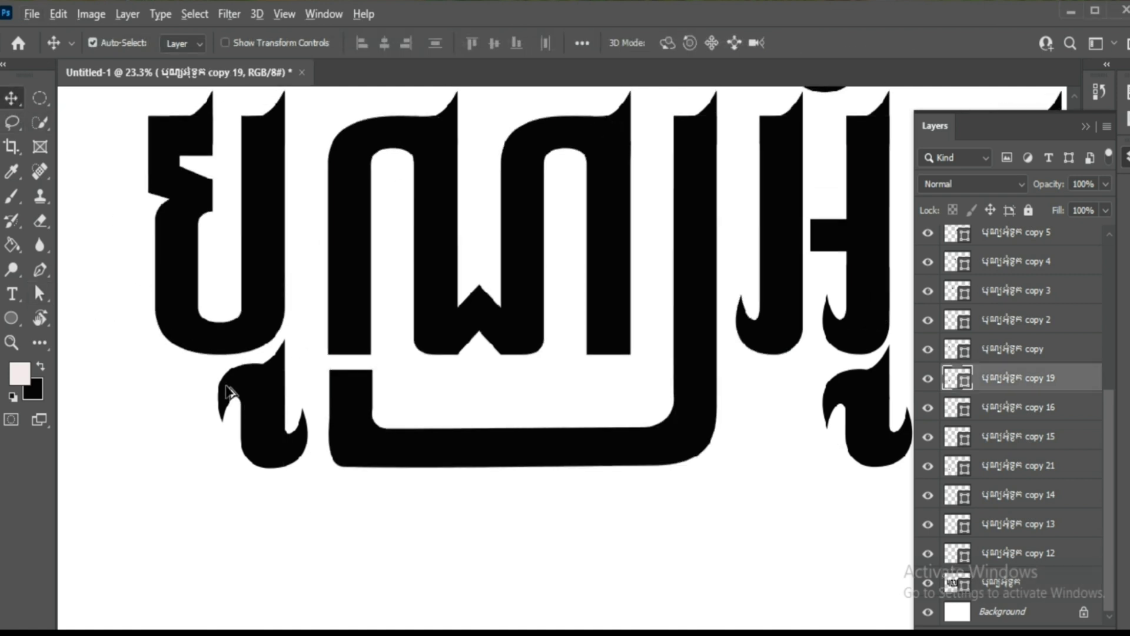
- Rotate the hook copy 180° and flip it vertically at the bracket's left end
key("ctrl+t")
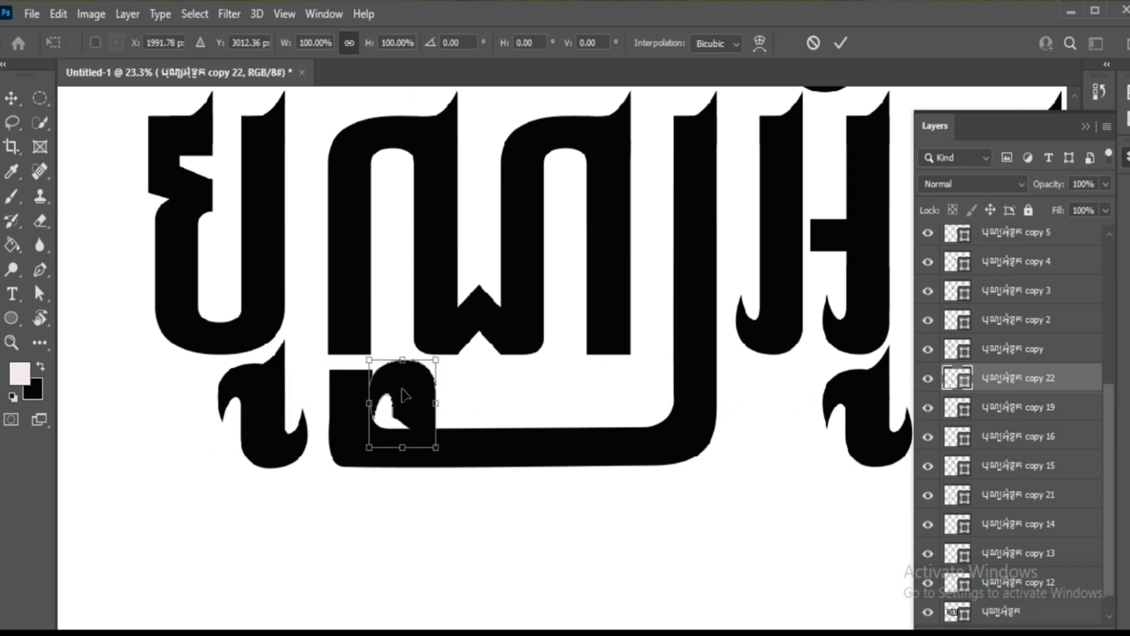
right_click(399, 393)
left_click(453, 303)
right_click(436, 338)
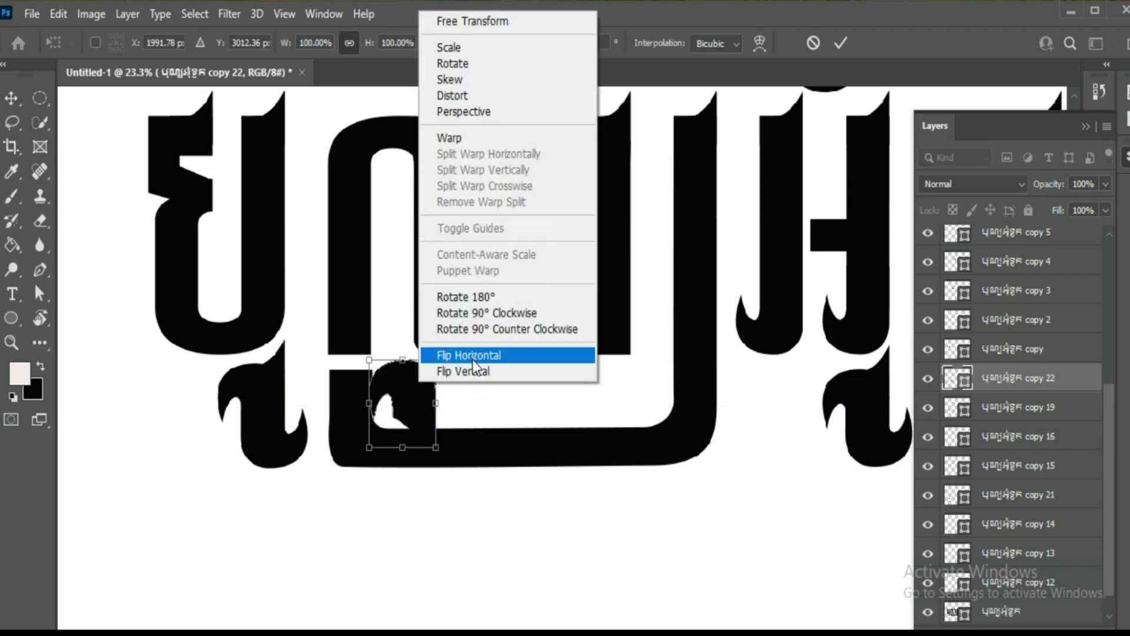
left_click(471, 374)
left_click_drag(395, 403, 356, 406)
scroll(411, 400, "down", 1)
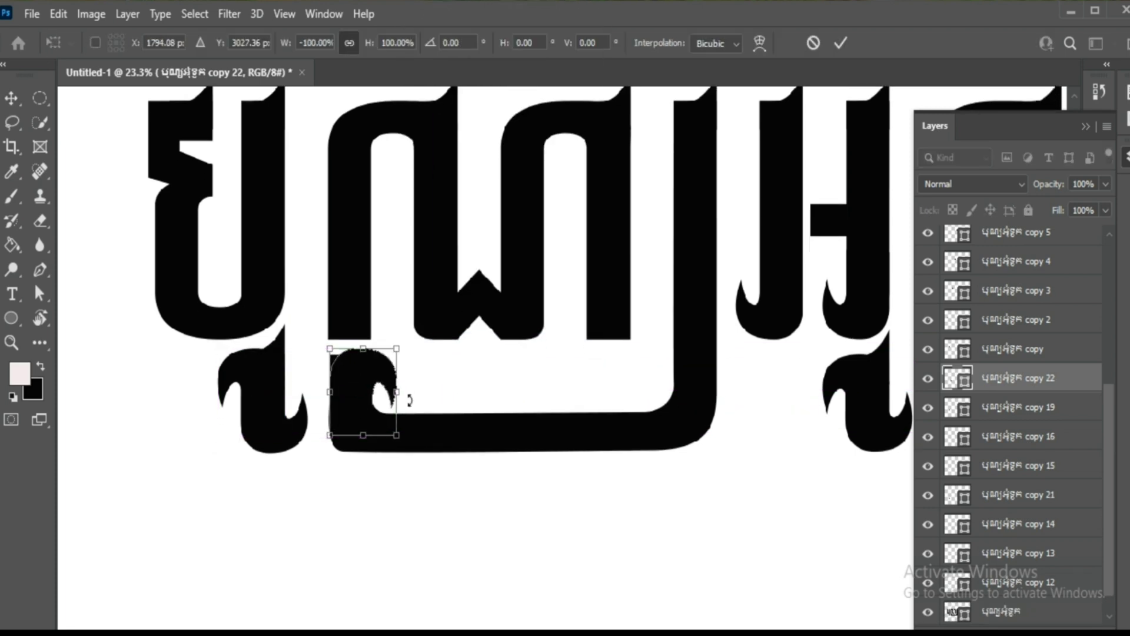
scroll(410, 400, "up", 3)
key("Return")
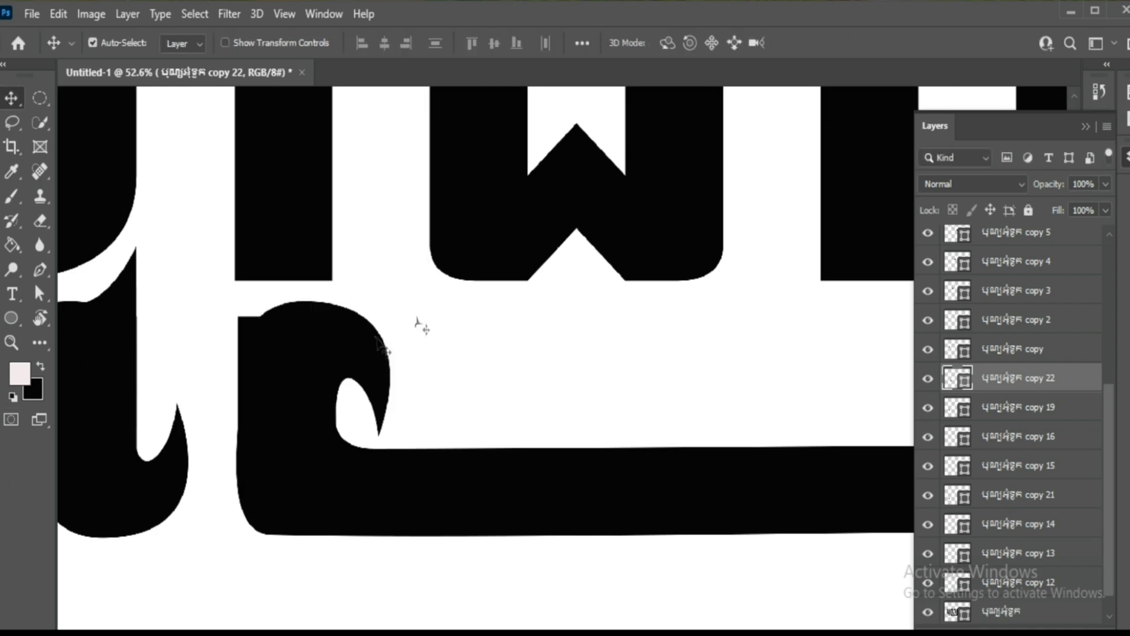
- Pull the bracket's corner anchor inward so it meets the flipped hook
scroll(416, 322, "down", 1)
left_click(639, 456)
left_click(39, 293)
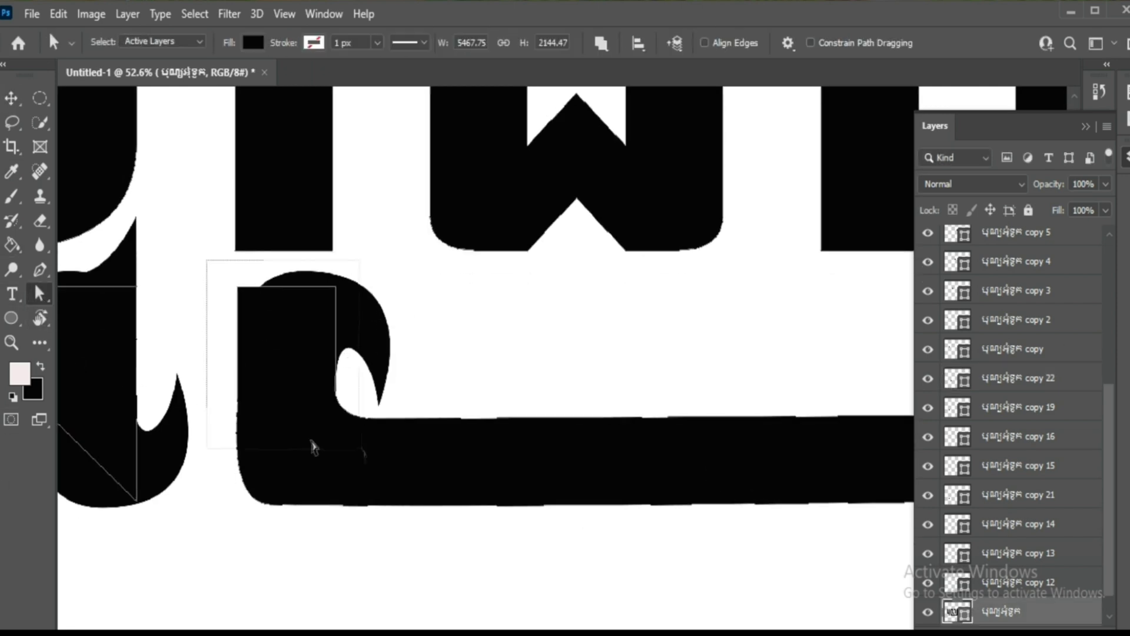
scroll(313, 444, "up", 1)
left_click_drag(238, 333, 260, 406)
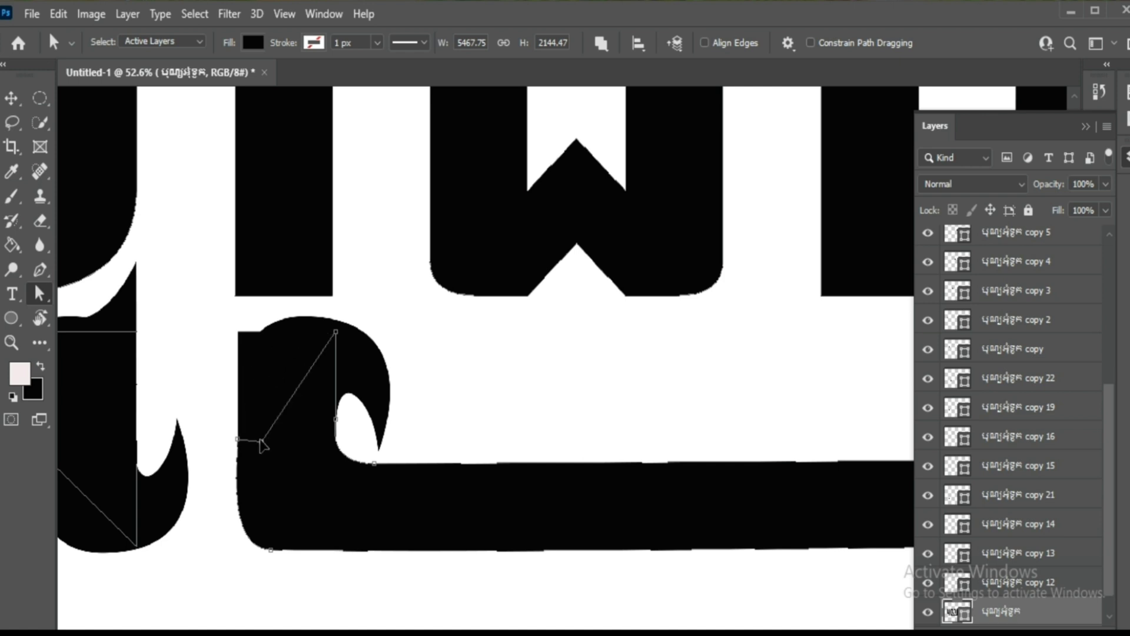
scroll(366, 428, "down", 3)
- Alt-drag a copy of the hook shape upward and flip it vertically
scroll(467, 383, "up", 1)
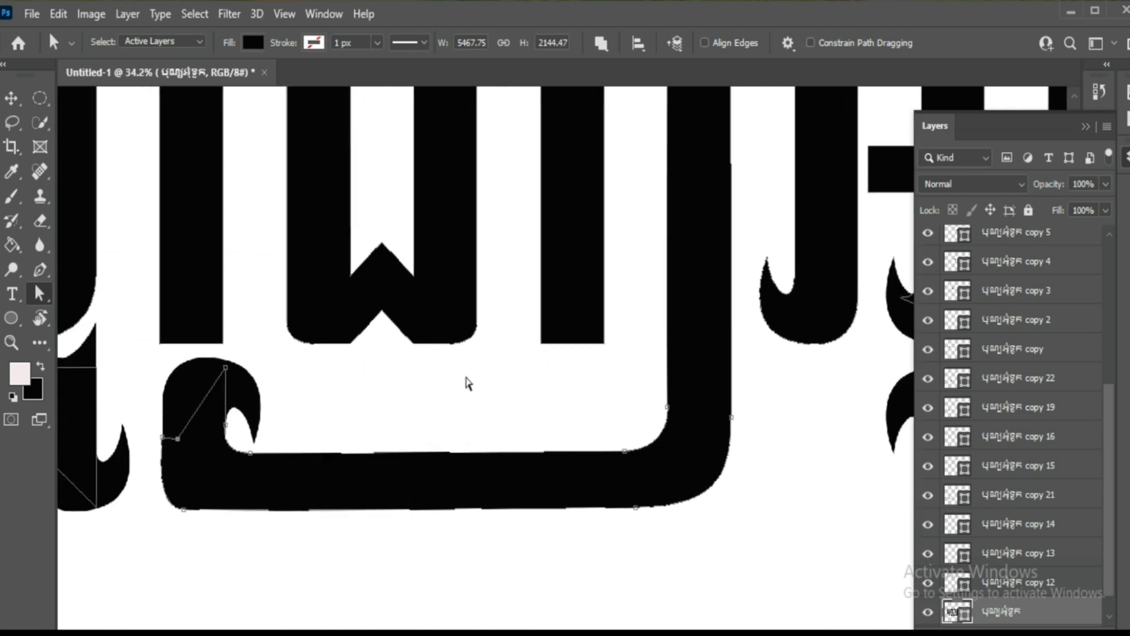
key("v")
left_click(257, 407)
left_click_drag(257, 406, 248, 265)
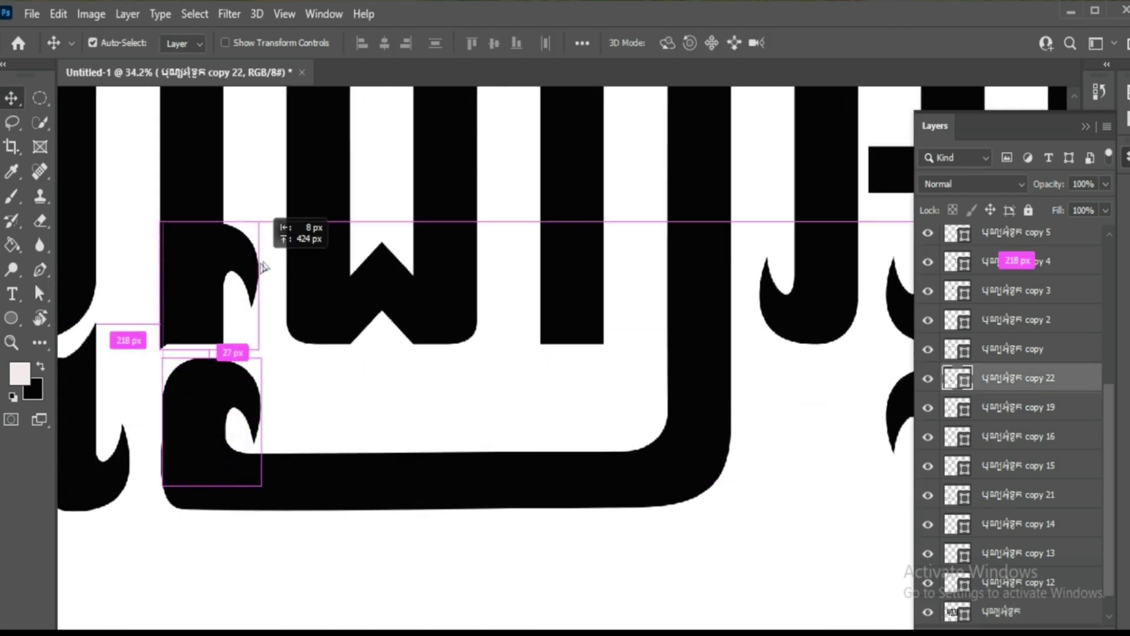
key("ctrl+t")
right_click(216, 318)
left_click(247, 622)
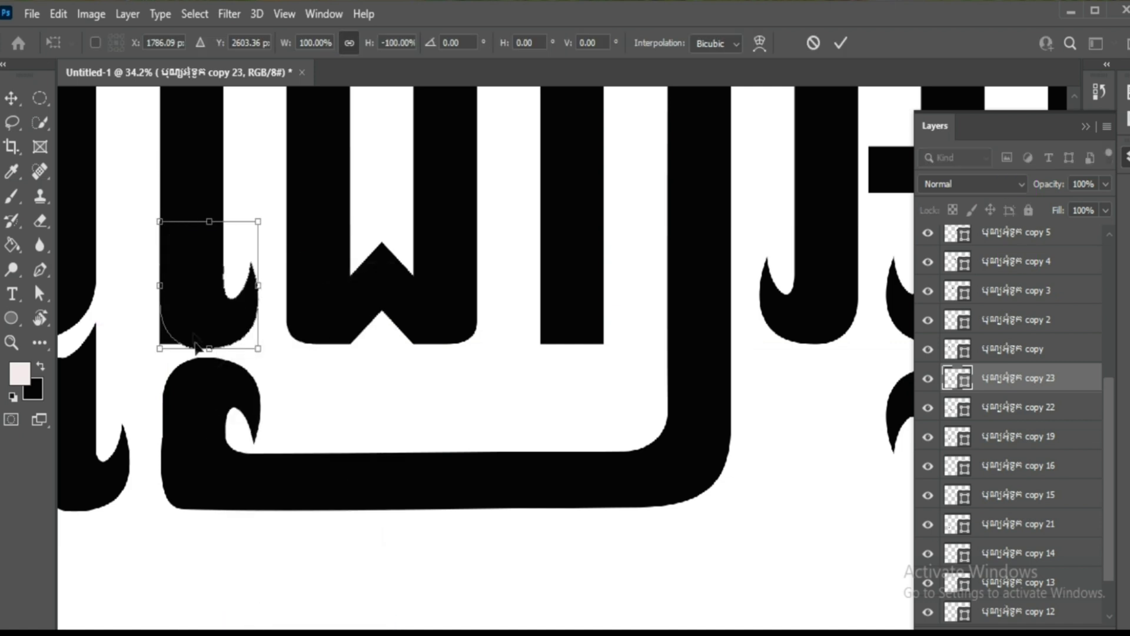
- Nudge the flipped hook tail up into alignment and commit the transform
scroll(197, 321, "up", 2)
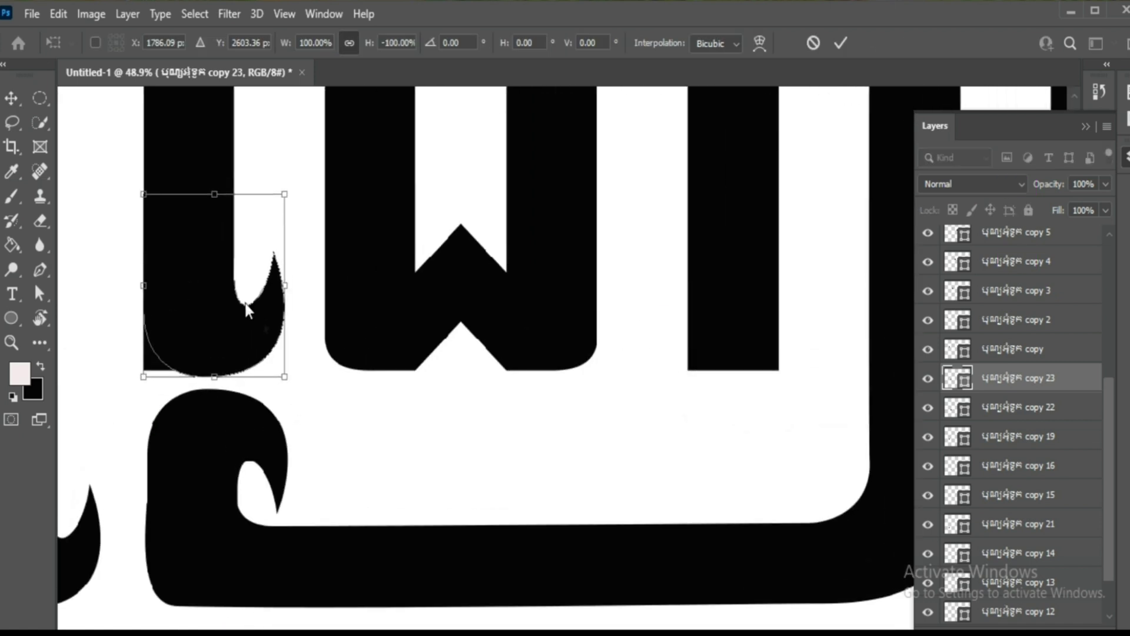
left_click_drag(245, 302, 245, 296)
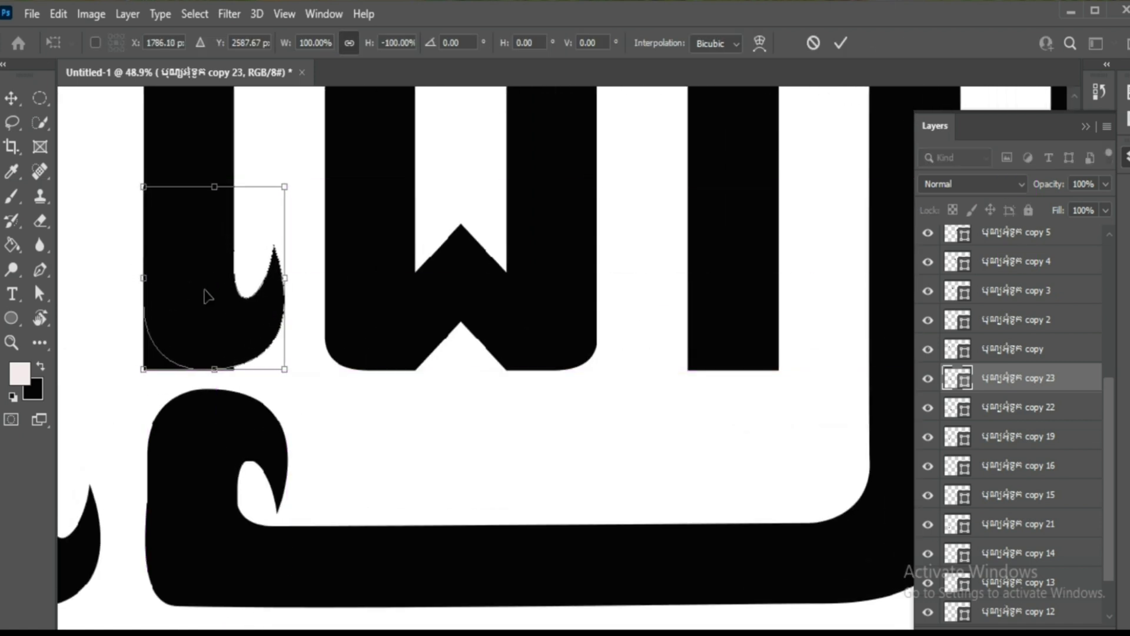
scroll(207, 296, "down", 1)
key("Return")
- Select the letter shape's path outline, then return to the Move tool
left_click(41, 294)
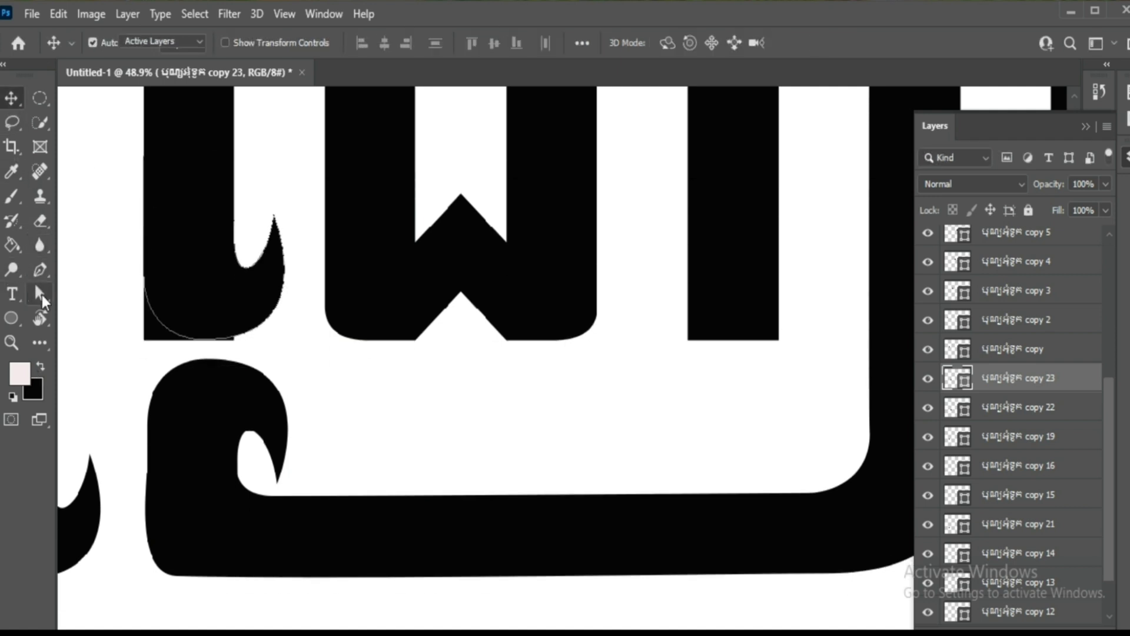
scroll(148, 373, "up", 1)
left_click(144, 373)
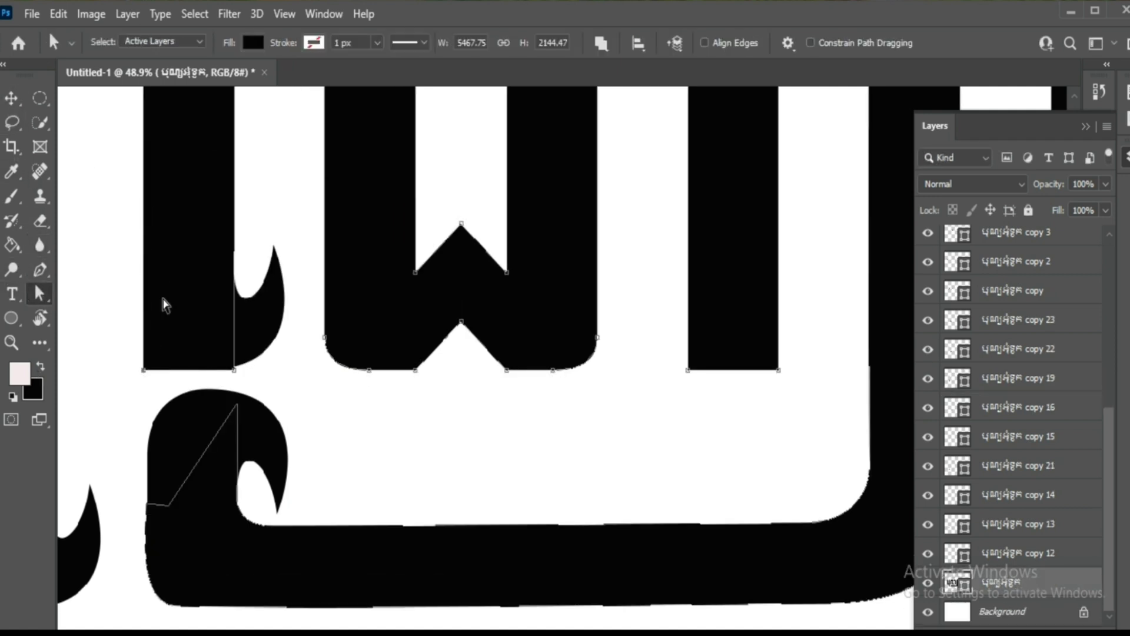
key("v")
scroll(336, 411, "down", 2)
scroll(341, 416, "right", 2)
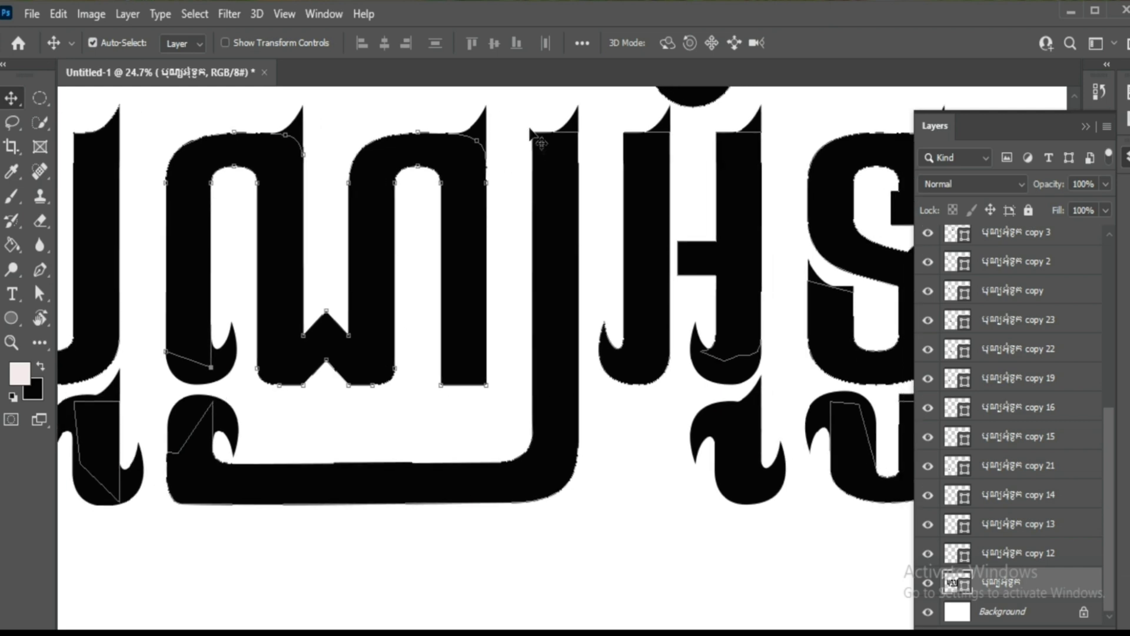
- Slide the hook tail beneath the stems and duplicate it under another letter stem
left_click(226, 361)
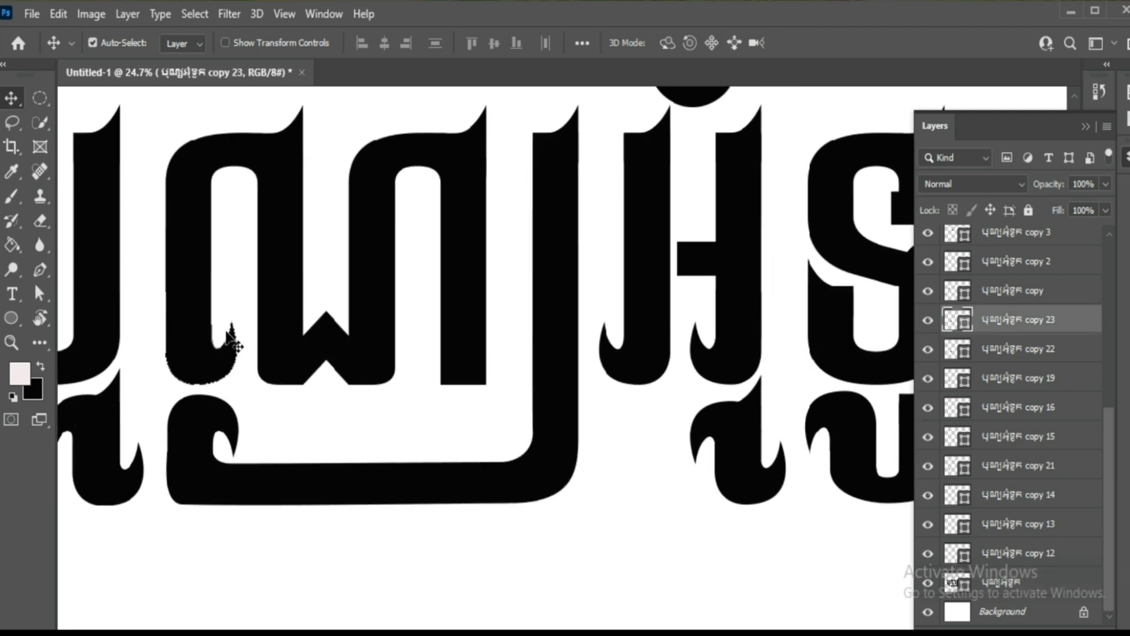
left_click_drag(221, 368, 449, 365)
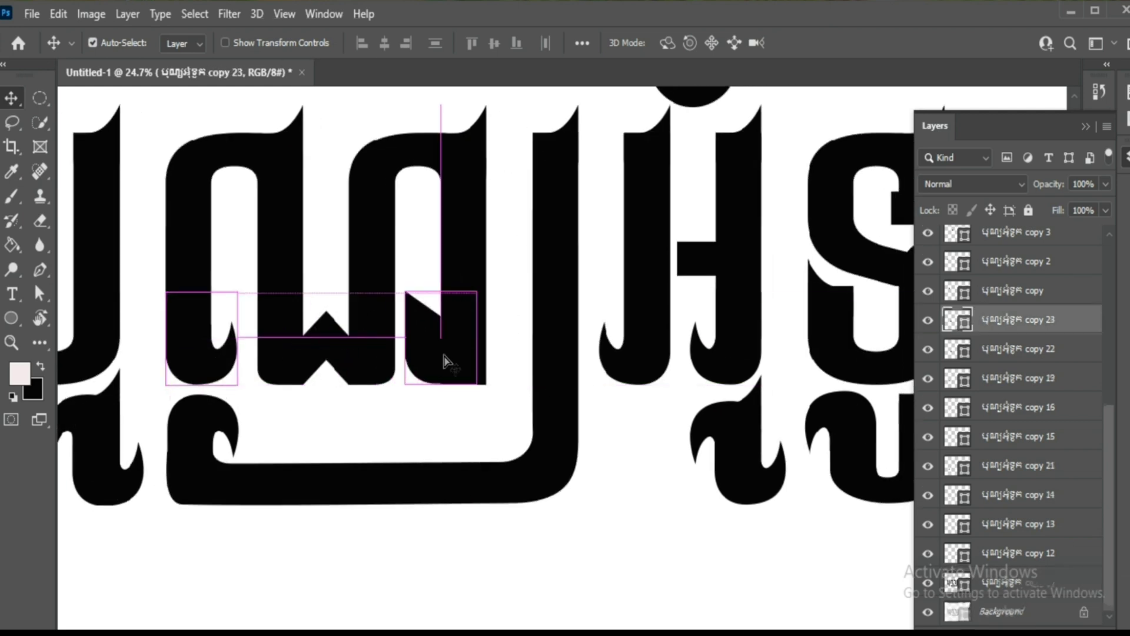
left_click(715, 362)
left_click_drag(715, 363, 434, 368)
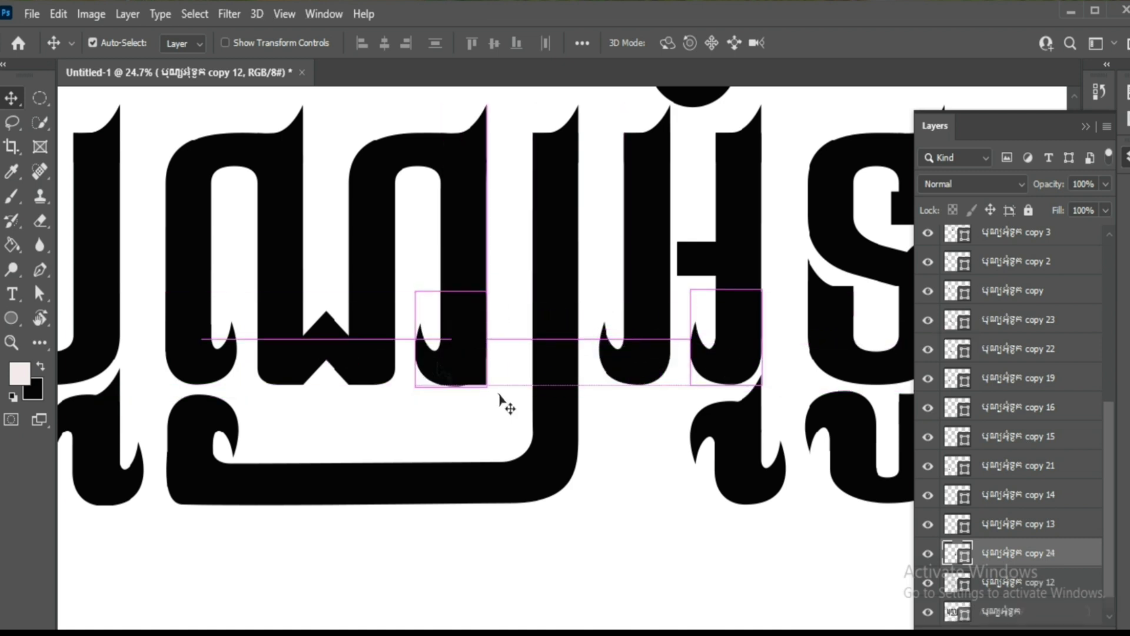
scroll(504, 398, "up", 3)
key("a")
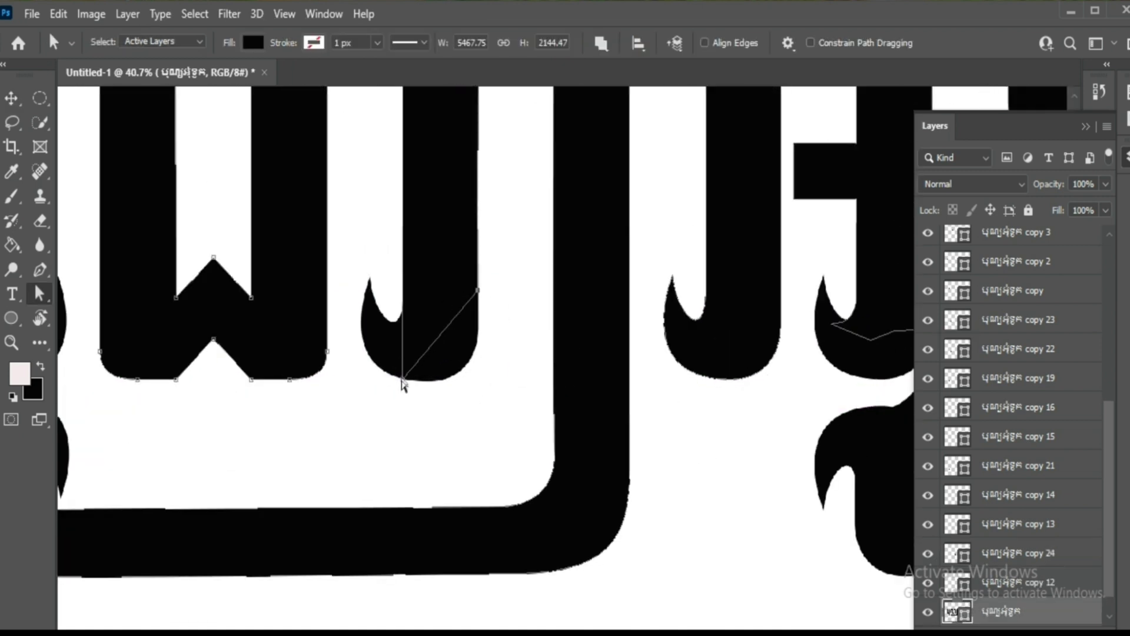
scroll(453, 370, "down", 3)
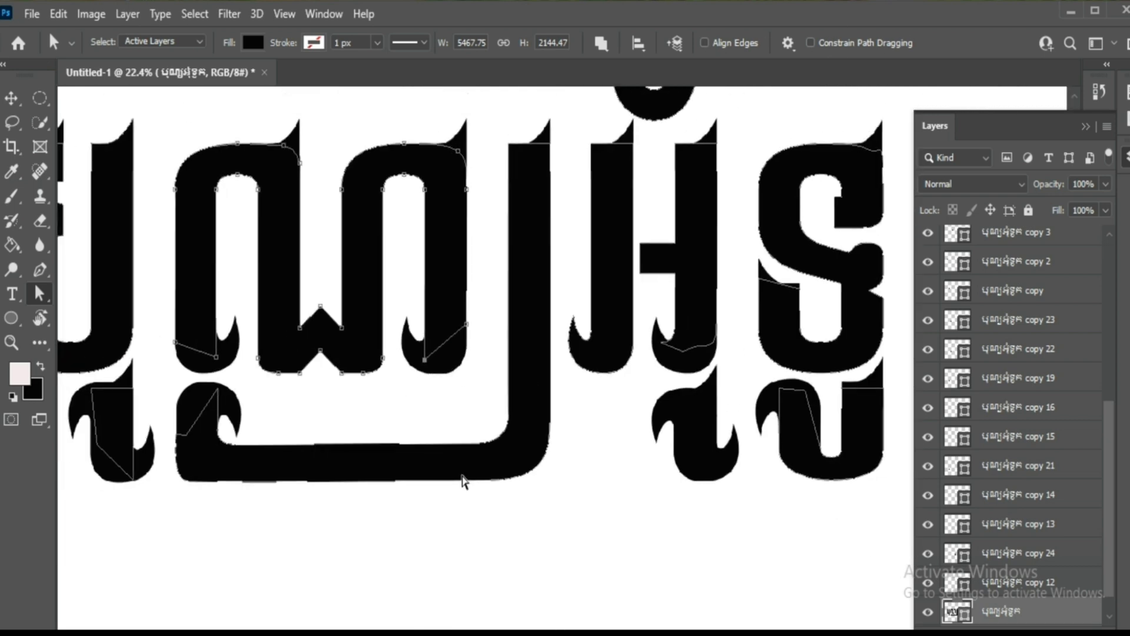
scroll(465, 477, "down", 2)
- Select all the letter-piece layers and group them with Ctrl+G
scroll(325, 480, "down", 1)
scroll(326, 481, "up", 5)
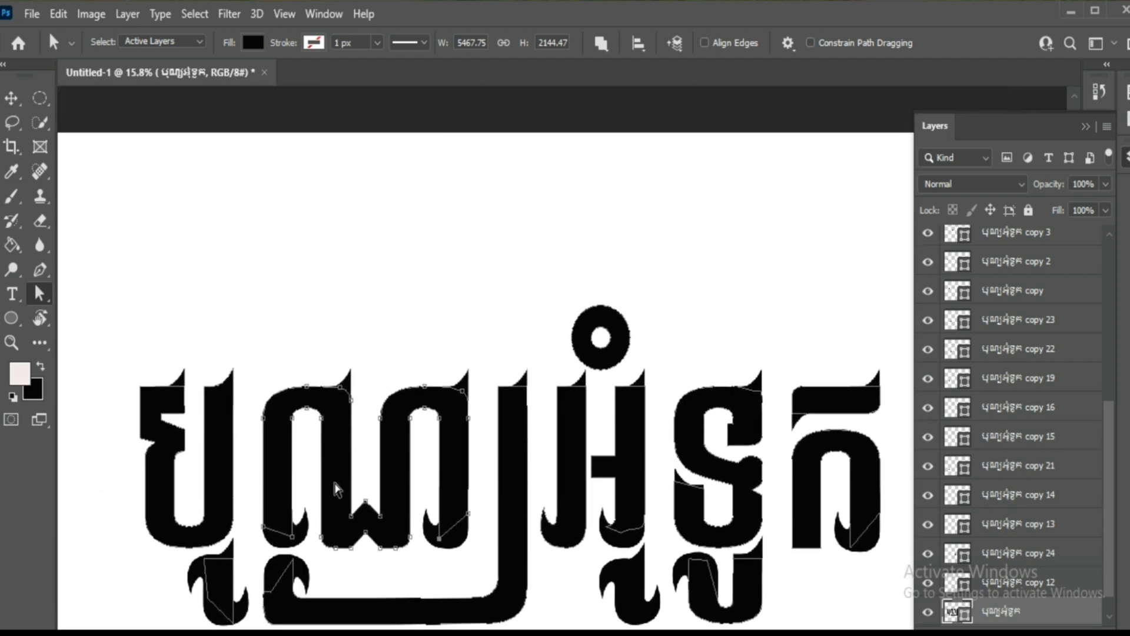
scroll(549, 323, "down", 3)
scroll(547, 324, "down", 1)
scroll(547, 187, "down", 1)
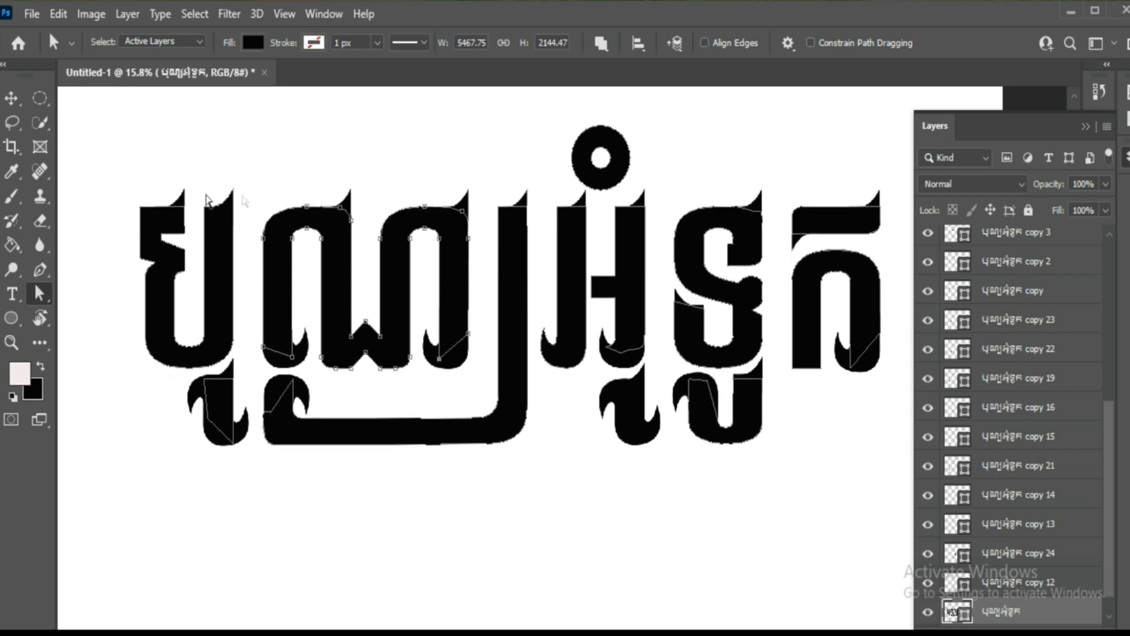
scroll(157, 213, "up", 1)
scroll(184, 236, "up", 1)
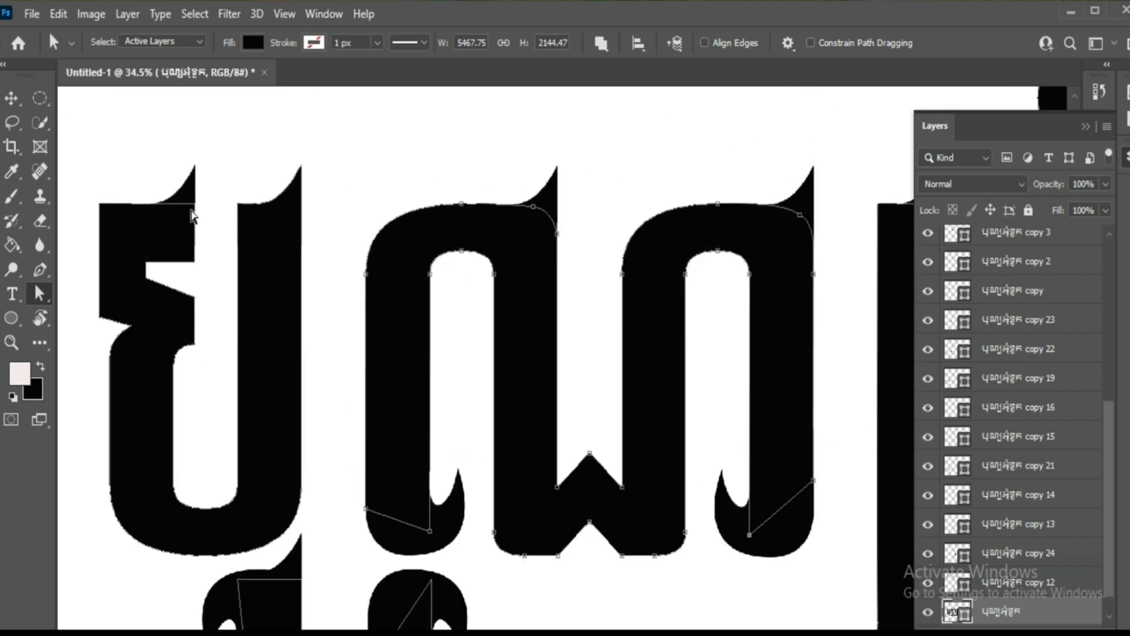
scroll(442, 430, "down", 2)
scroll(1013, 412, "up", 10)
left_click(1013, 236, "shift")
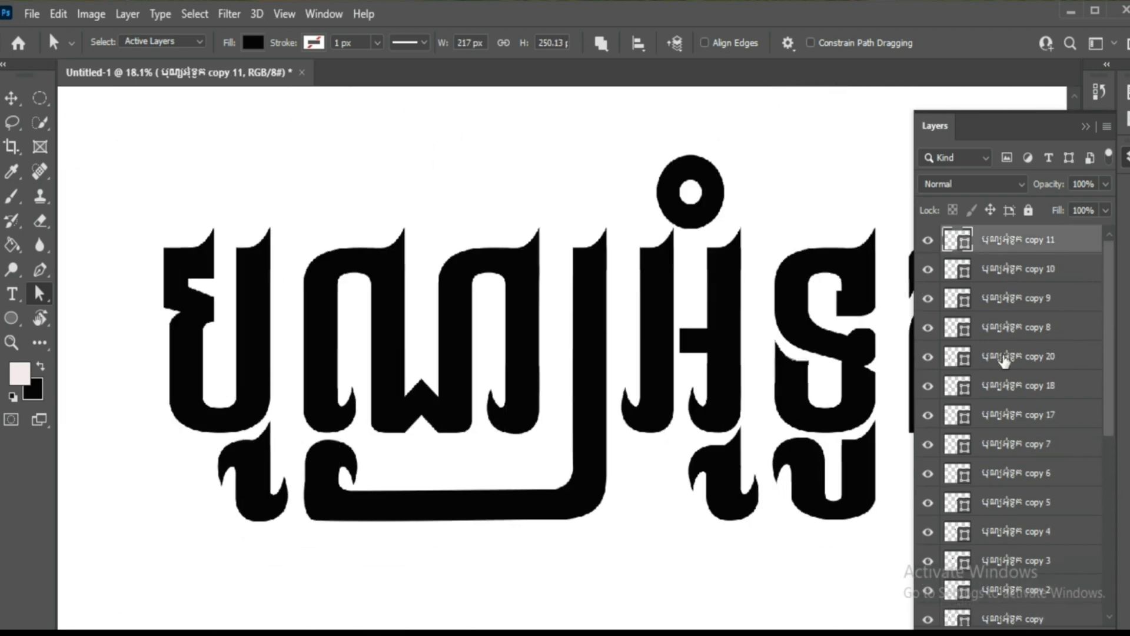
key("ctrl+g")
key("ctrl+g")
- Hide the white Background layer to preview the word on transparency
scroll(724, 391, "down", 2)
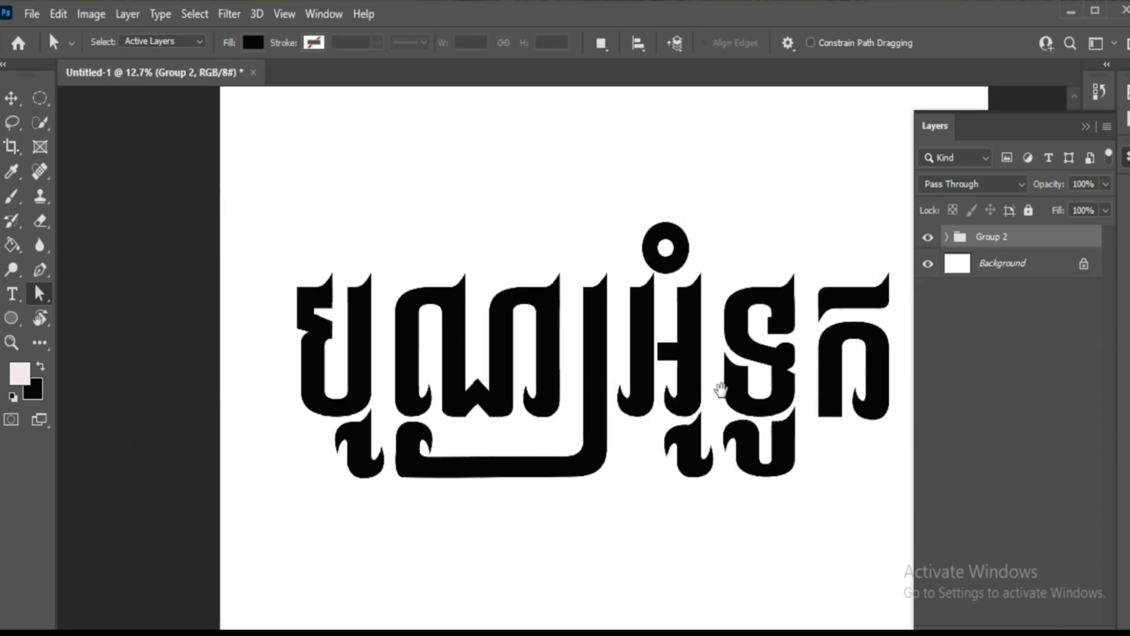
scroll(625, 415, "down", 1)
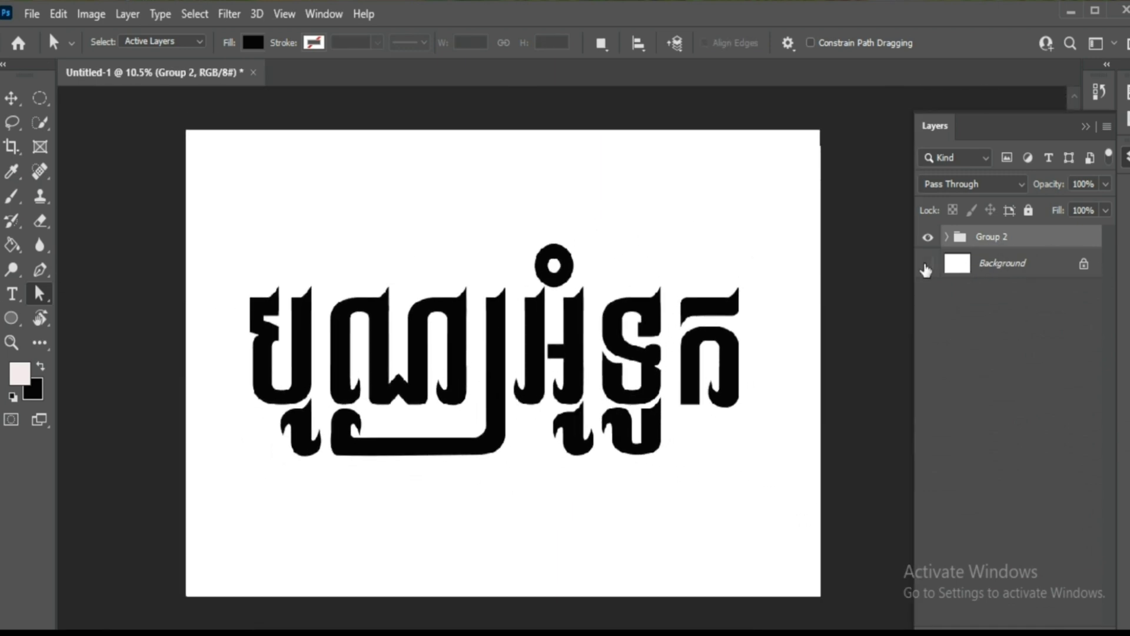
left_click(926, 264)
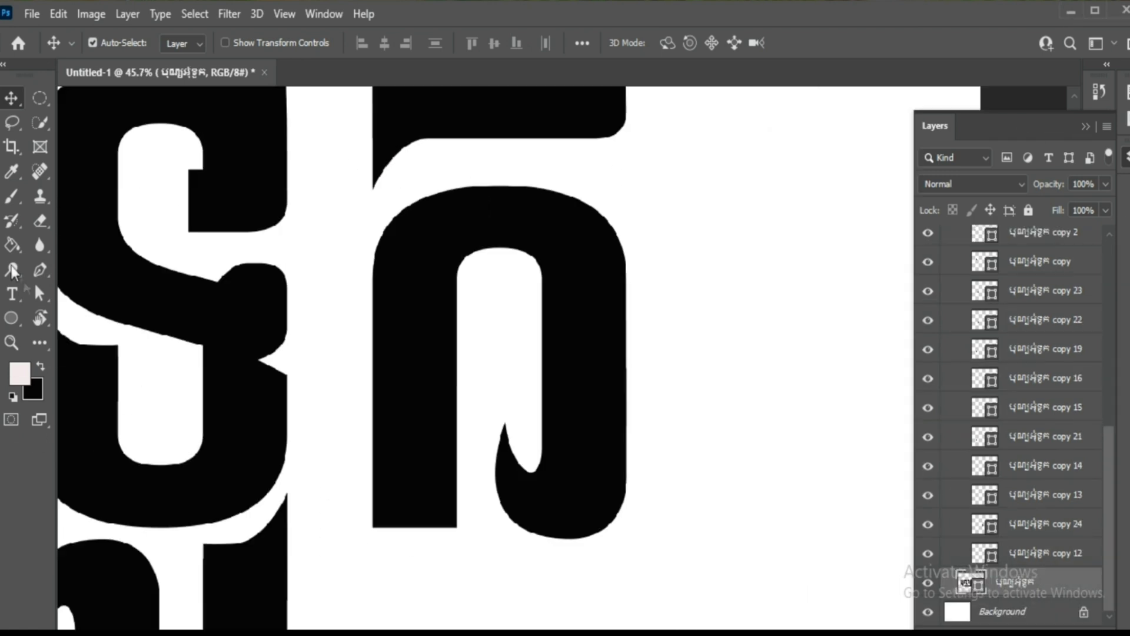
- Raise the top anchor of the last letter's arch with three Shift+Up nudges
left_click(628, 250)
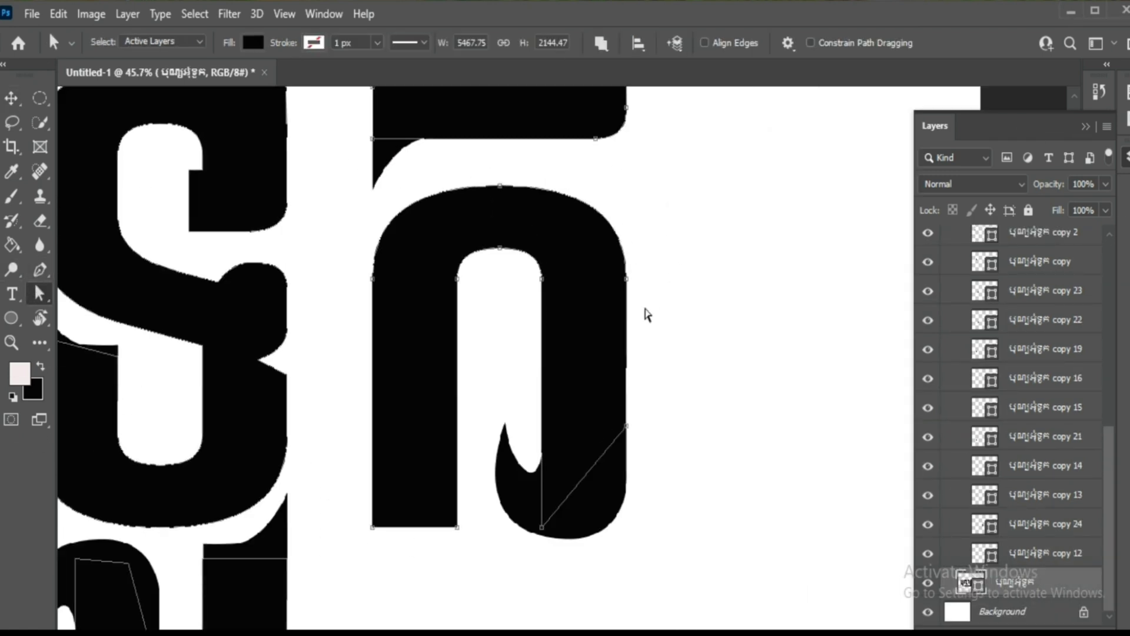
left_click(502, 186)
key("shift+Up")
key("shift+Up")
key("shift+Up")
key("shift+Up")
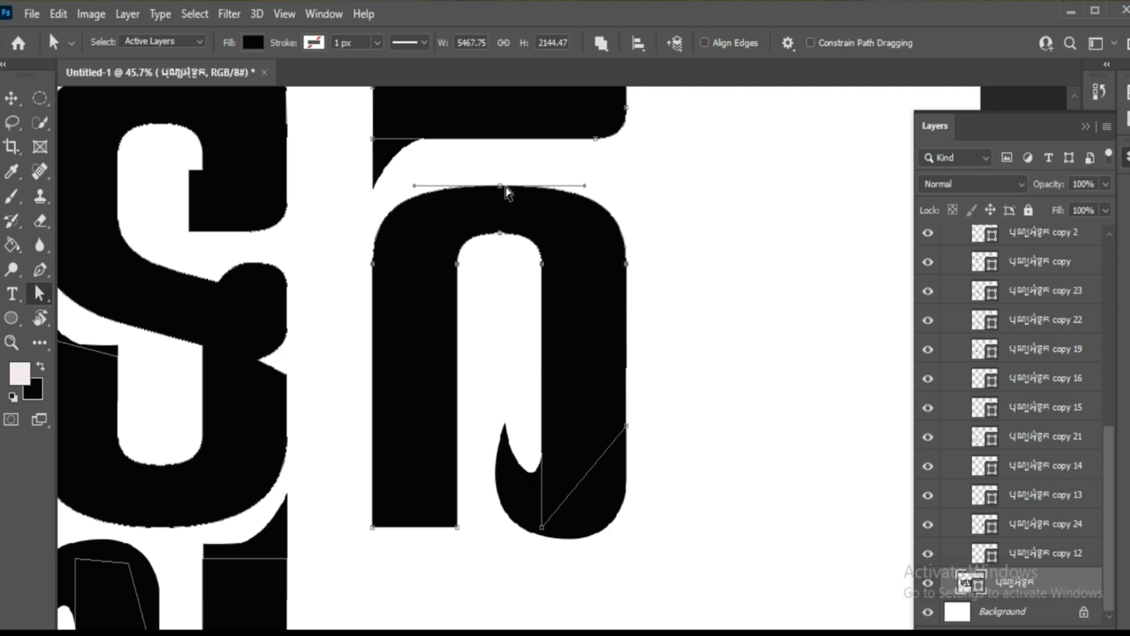
key("shift+Up")
key("shift+Up")
key("shift+Up")
key("shift+Up")
key("shift+Up")
key("shift+Up")
key("shift+Up")
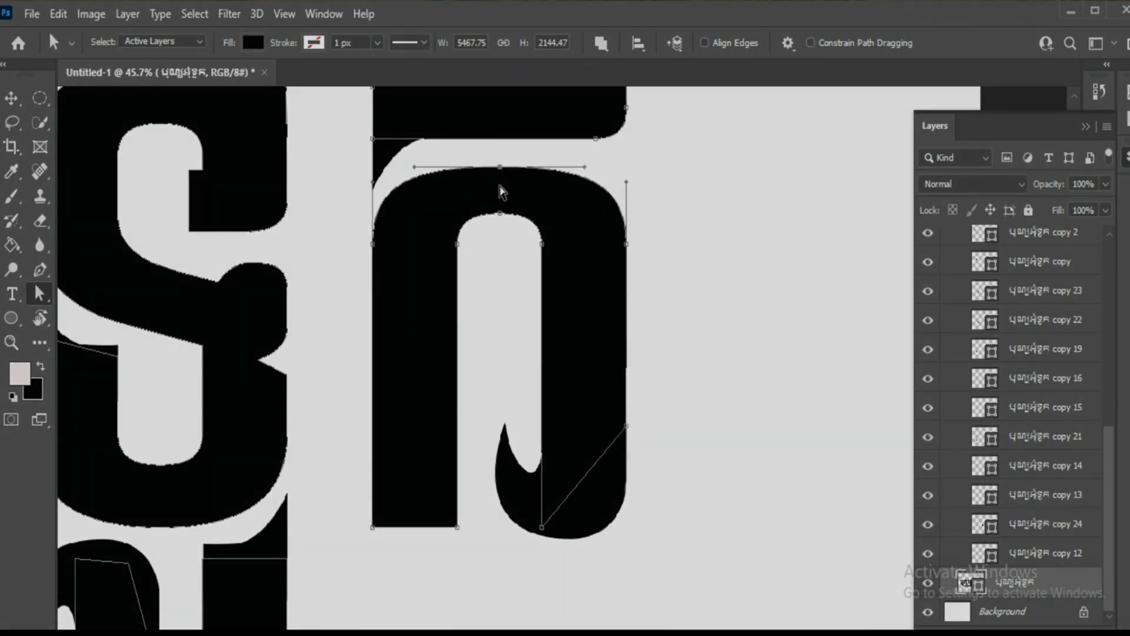
key("shift+Up")
key("shift+Up")
key("shift+Up")
scroll(521, 227, "down", 3)
scroll(597, 327, "down", 2)
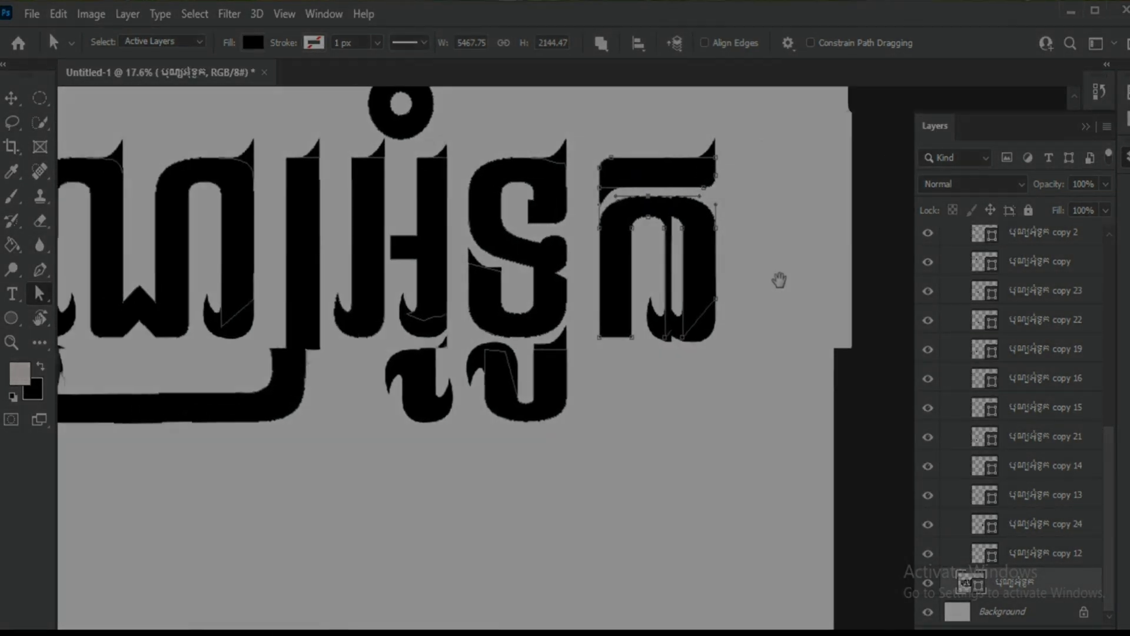
scroll(782, 278, "down", 2)
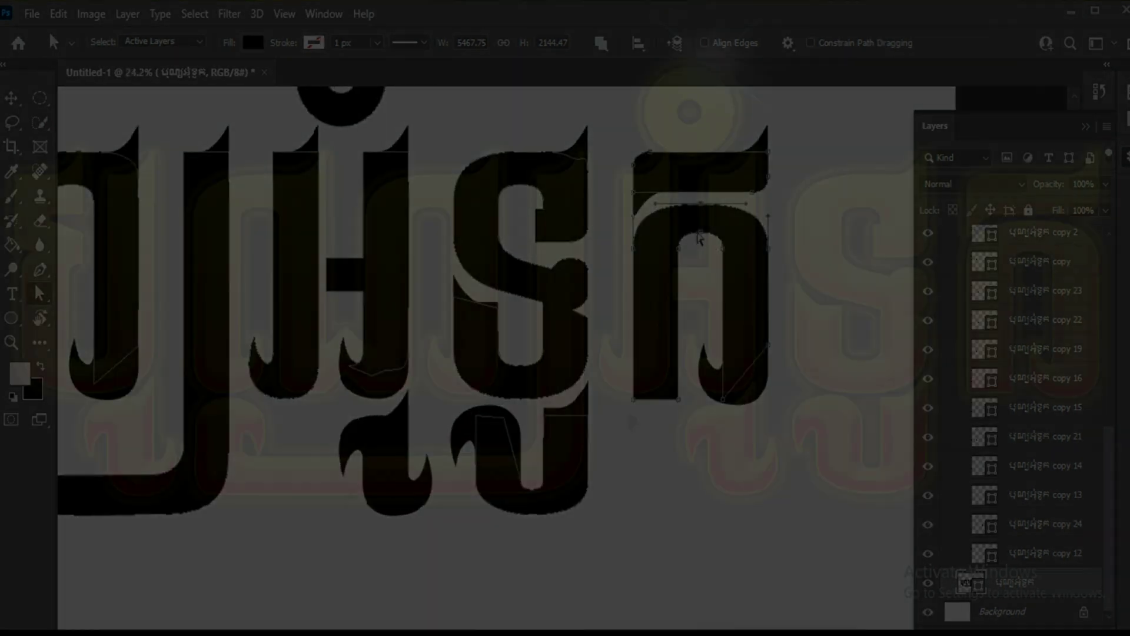